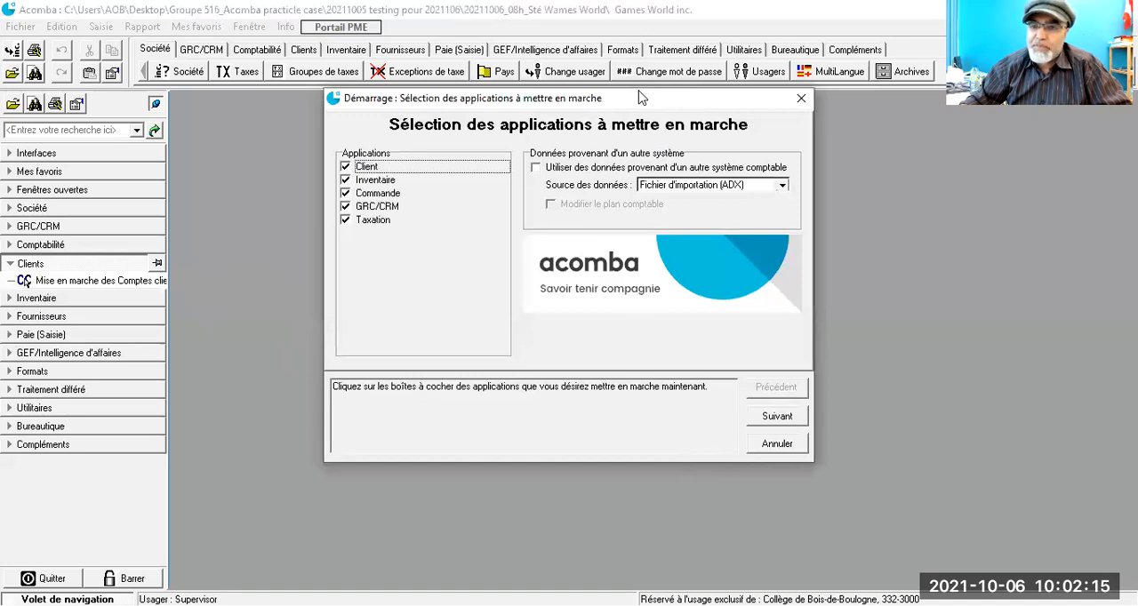
# Step: Exclude GRC/CRM from the applications to start, and accept the default inventory and customer account startup settings
pyautogui.moveTo(642, 98); pyautogui.dragTo(607, 83)
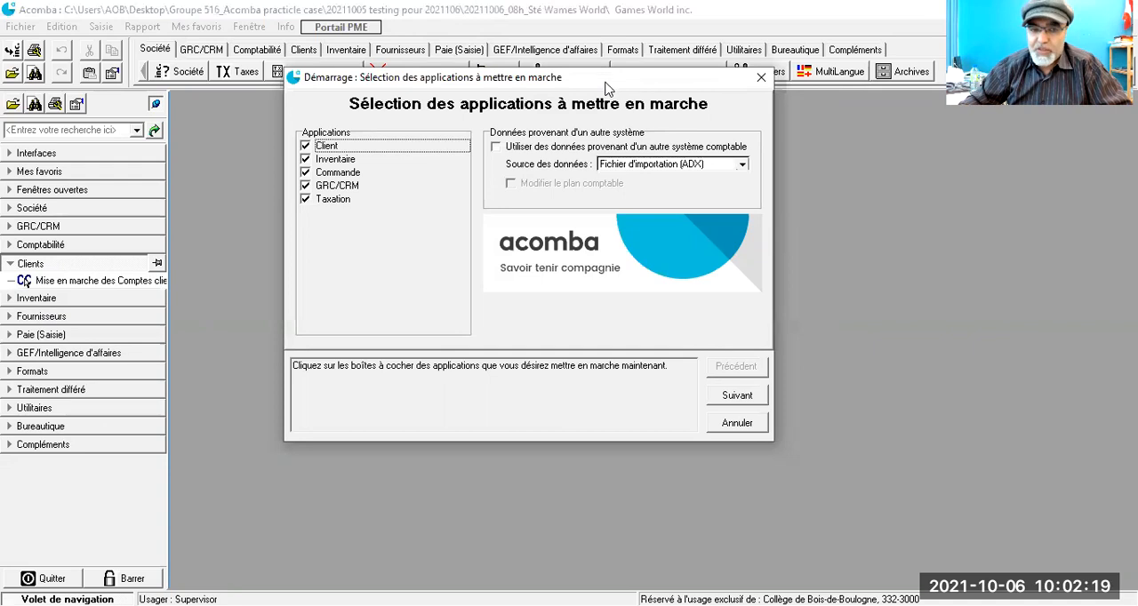
pyautogui.click(307, 186)
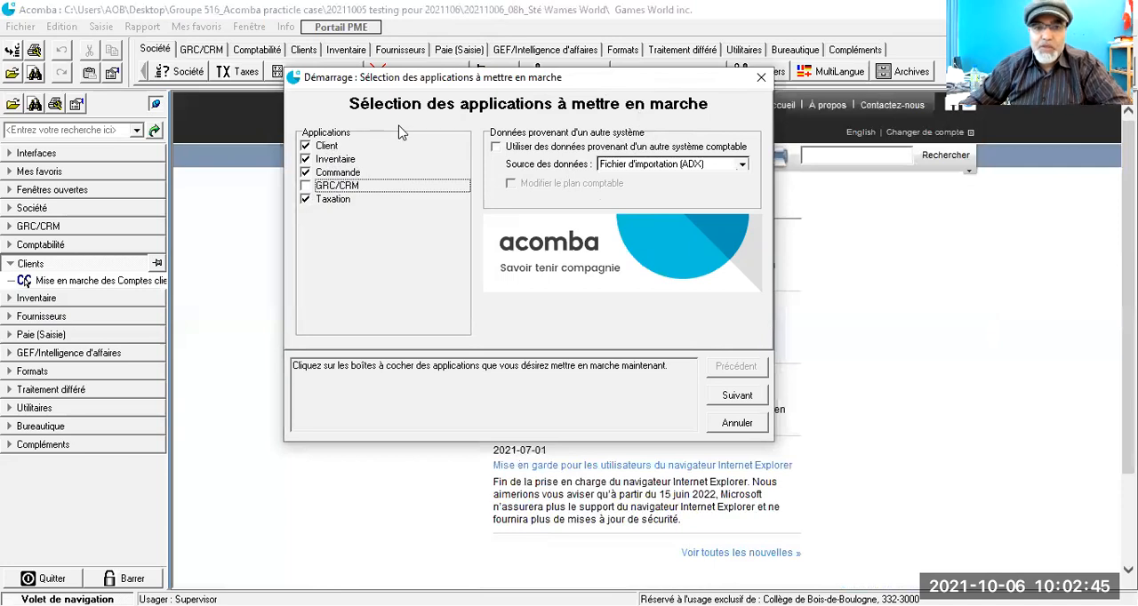
pyautogui.click(724, 402)
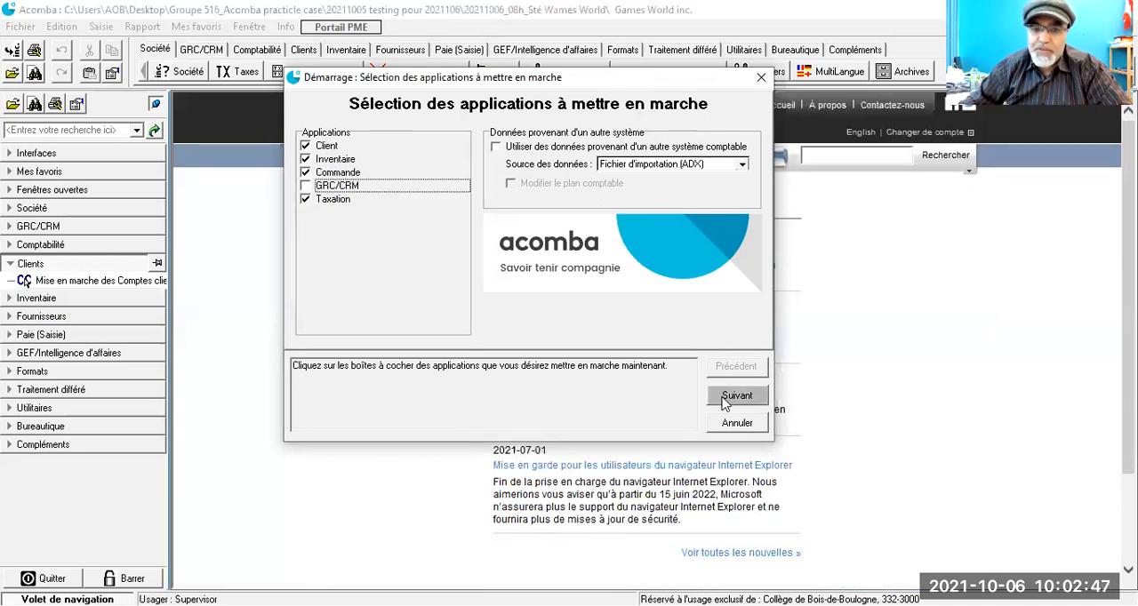
pyautogui.click(723, 402)
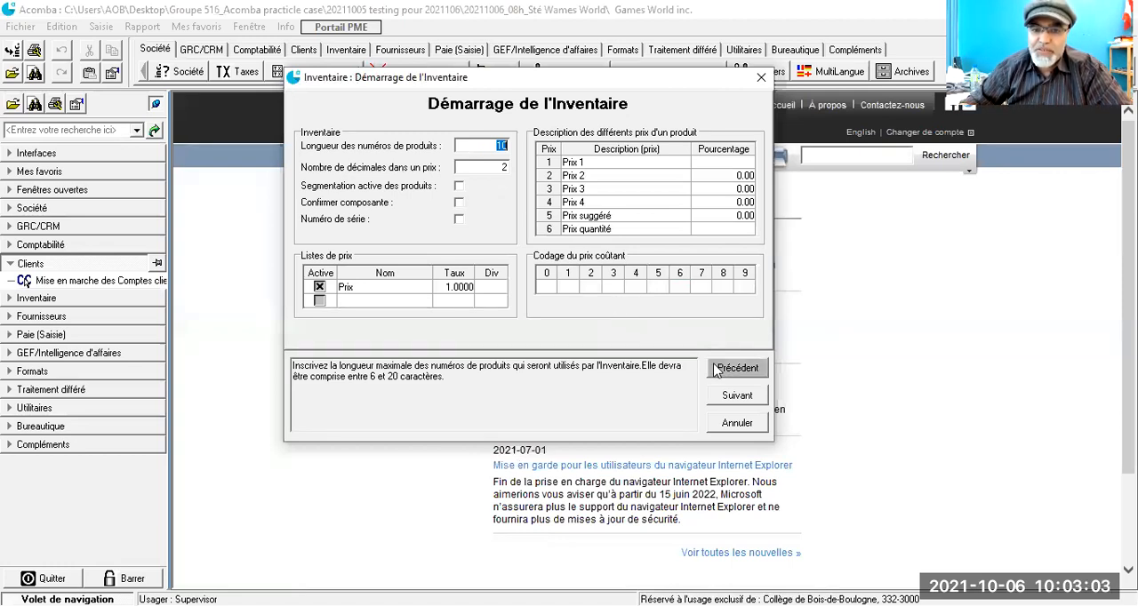
pyautogui.click(729, 405)
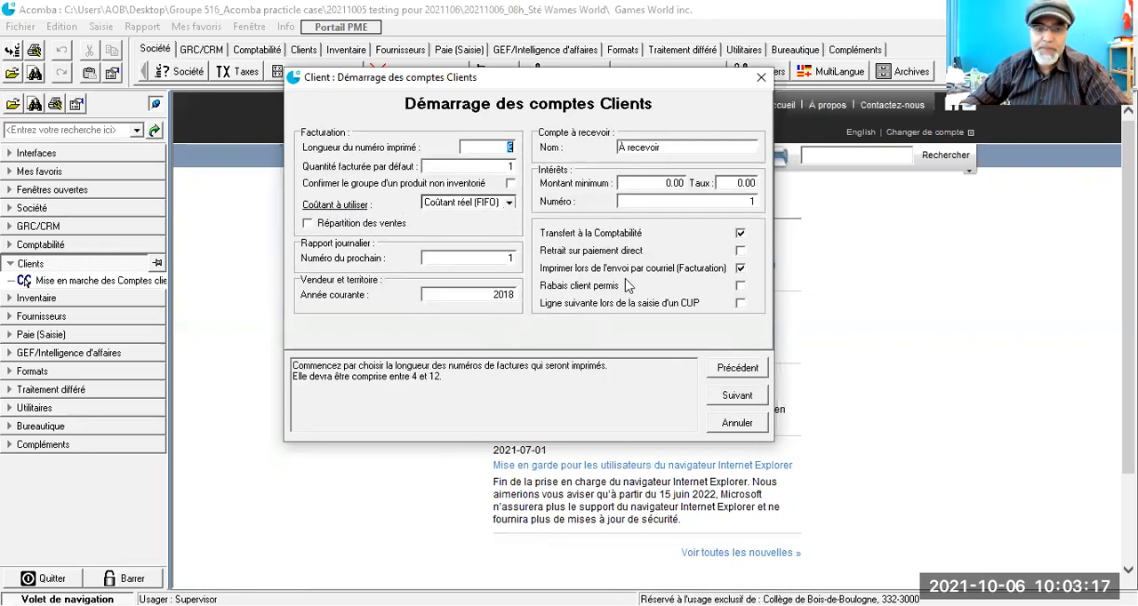
pyautogui.click(733, 399)
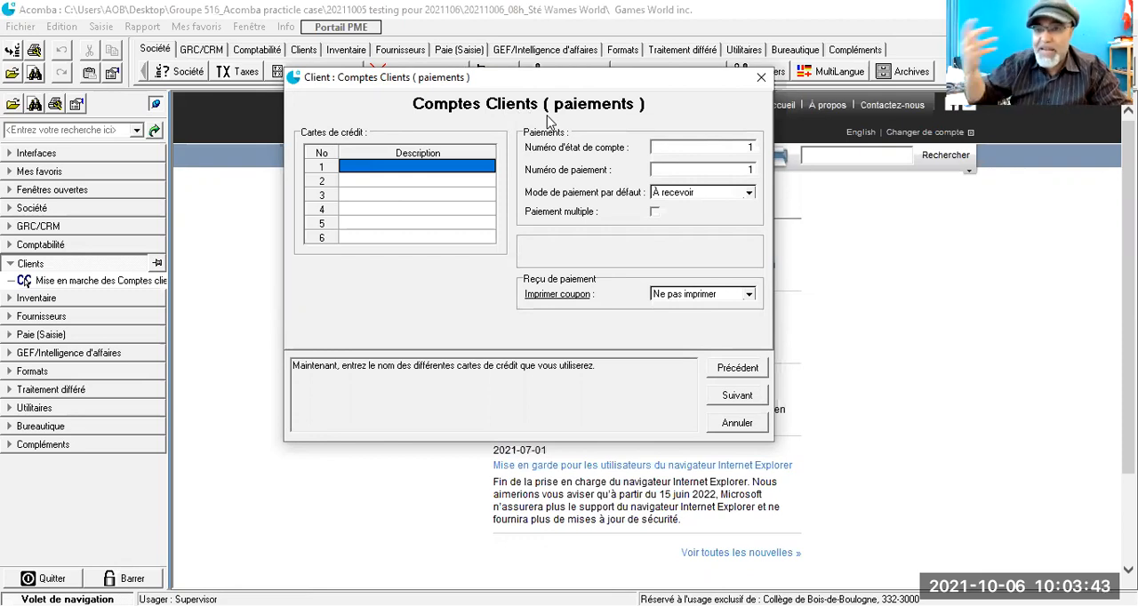
# Step: Enter "Carte visa" and "Master carte" as the first two credit cards for customer payments
pyautogui.click(384, 165)
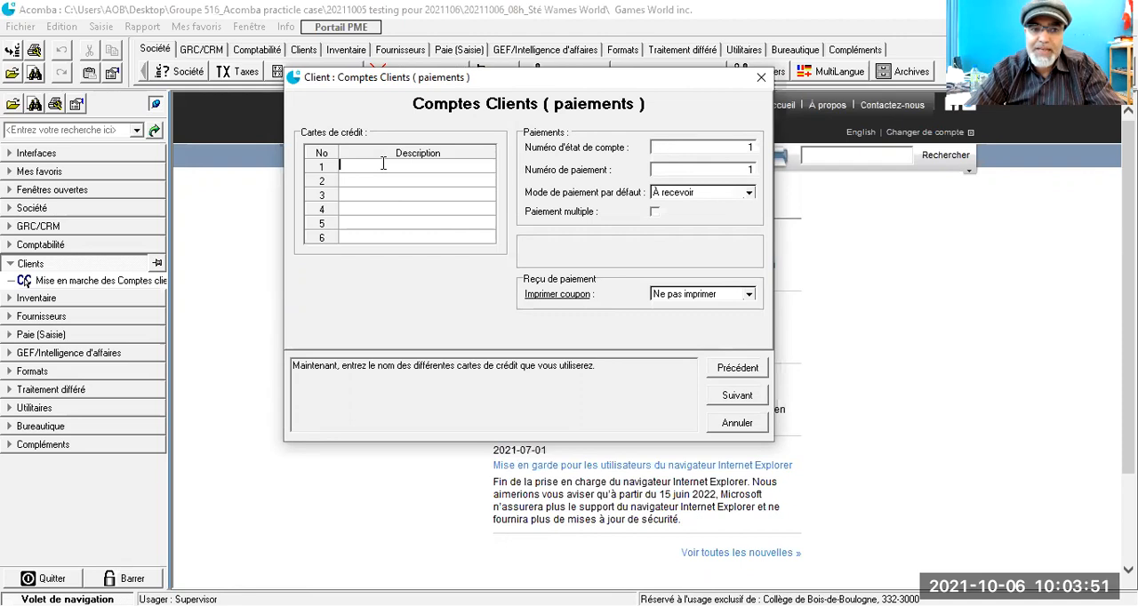
pyautogui.write('C')
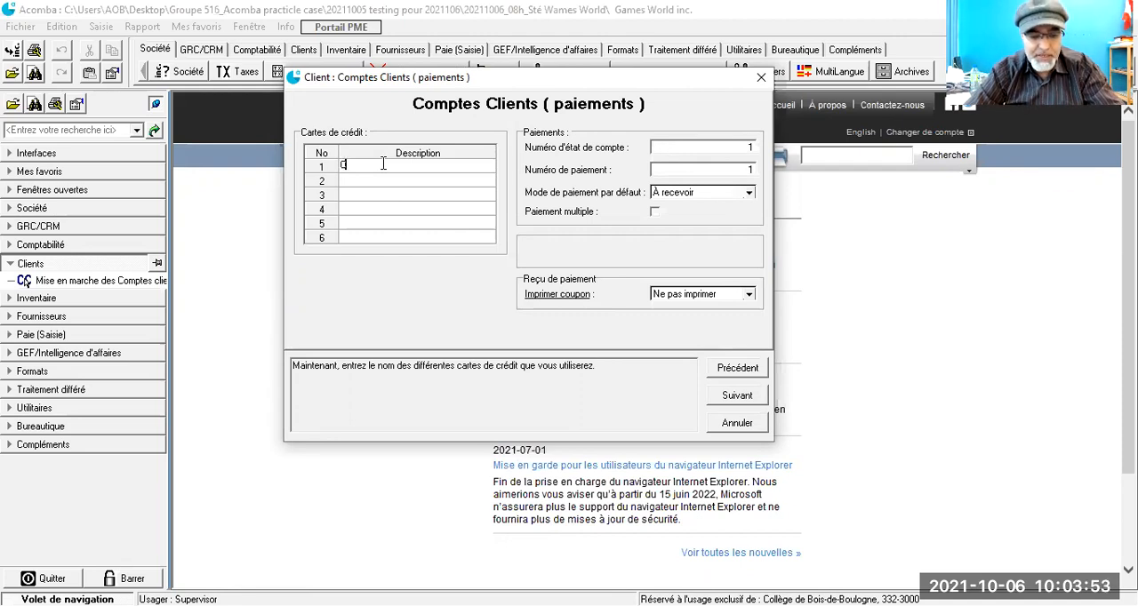
pyautogui.write('arte visa')
pyautogui.press('Tab')
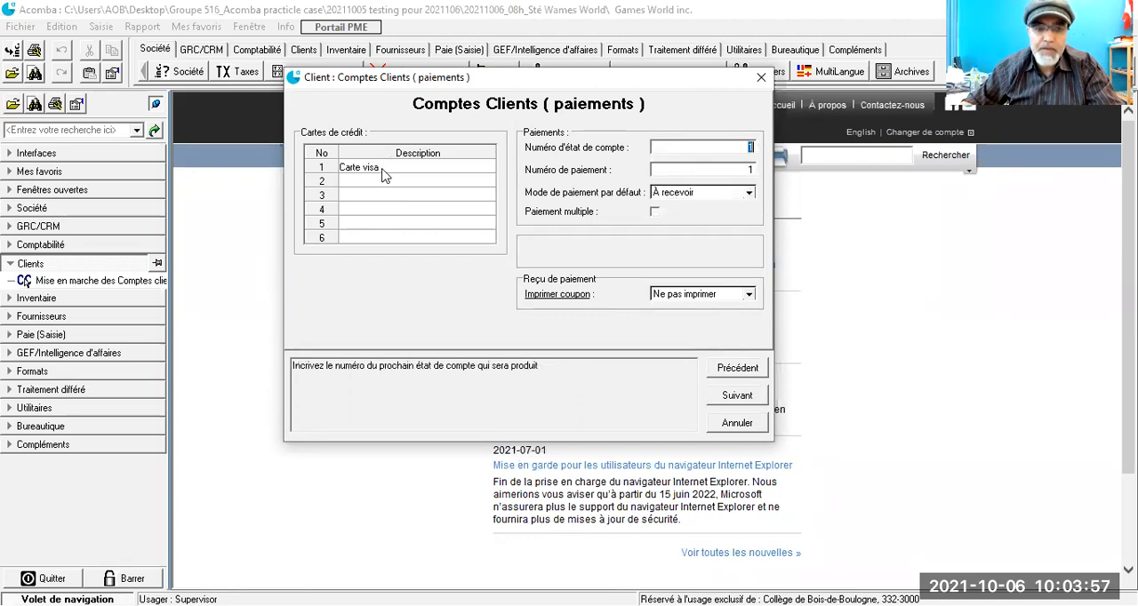
pyautogui.click(378, 180)
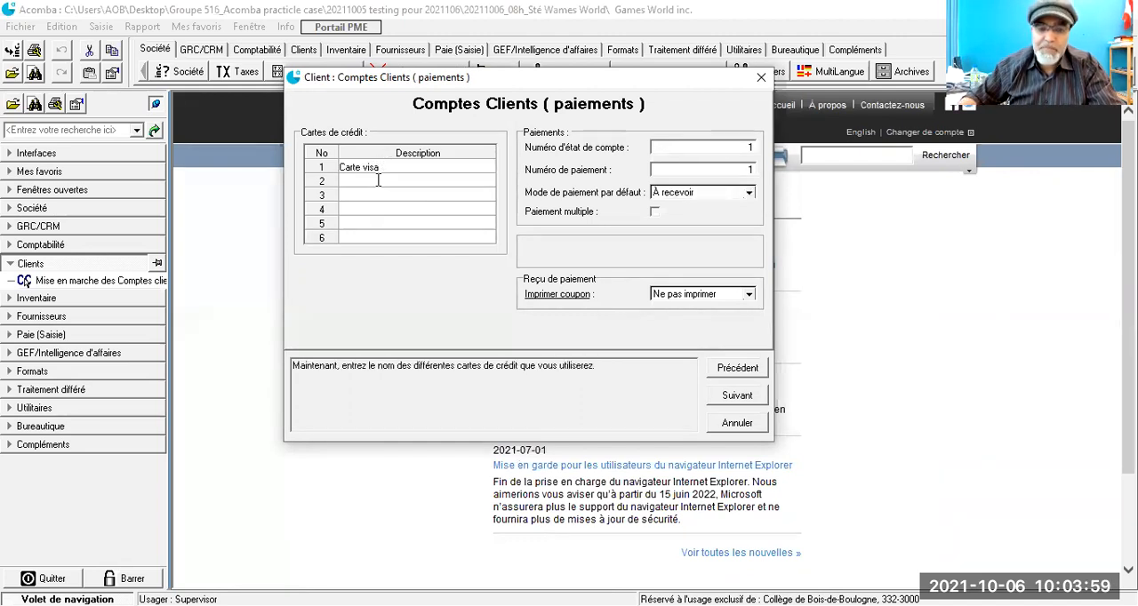
pyautogui.write('Ca')
pyautogui.press('BackSpace')
pyautogui.press('BackSpace')
pyautogui.write('Ma')
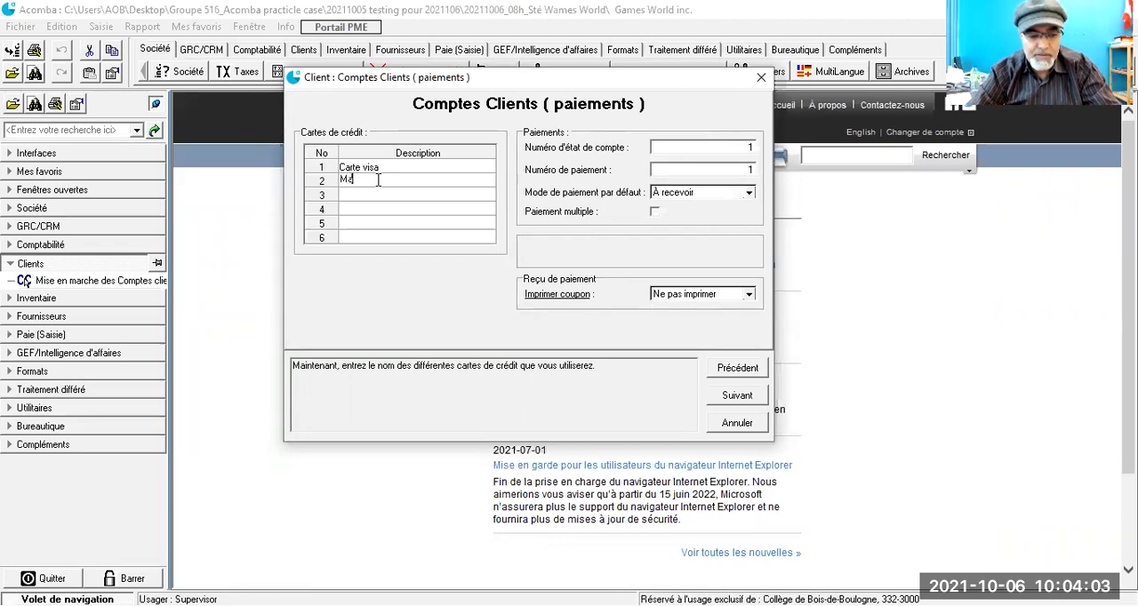
pyautogui.write('ster carte')
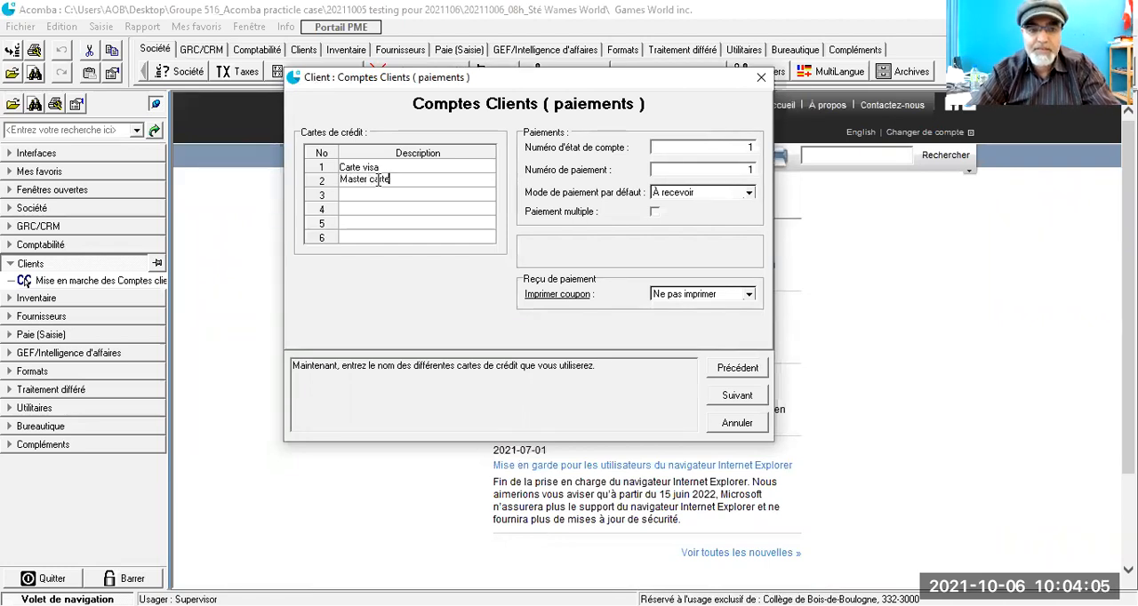
# Step: Enter "American express" as the third credit card and proceed to the receivable account definition
pyautogui.click(372, 194)
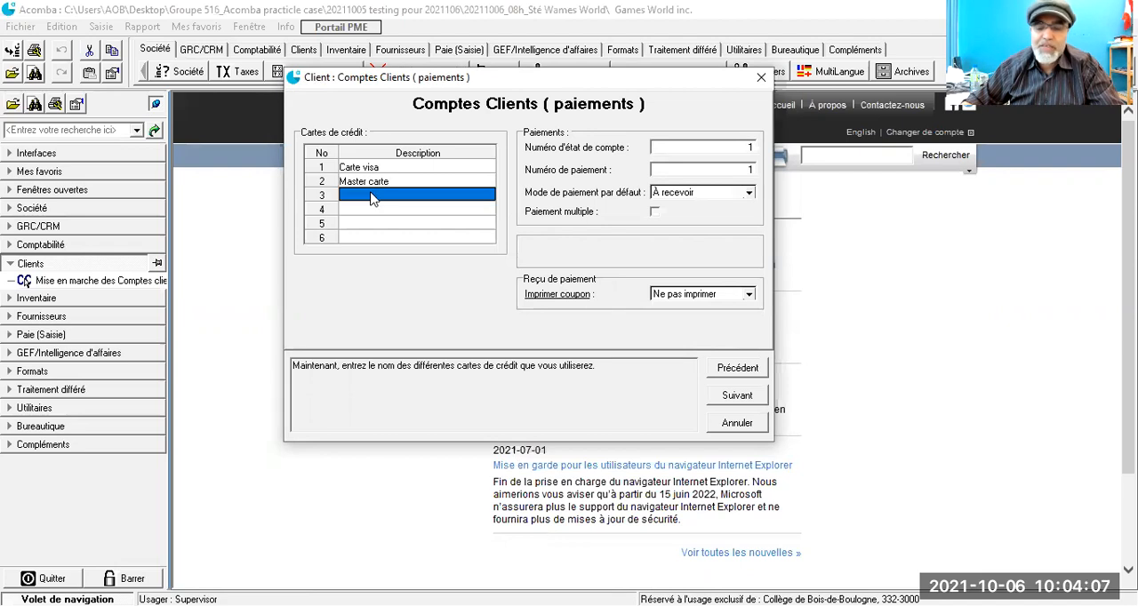
pyautogui.write('Amer')
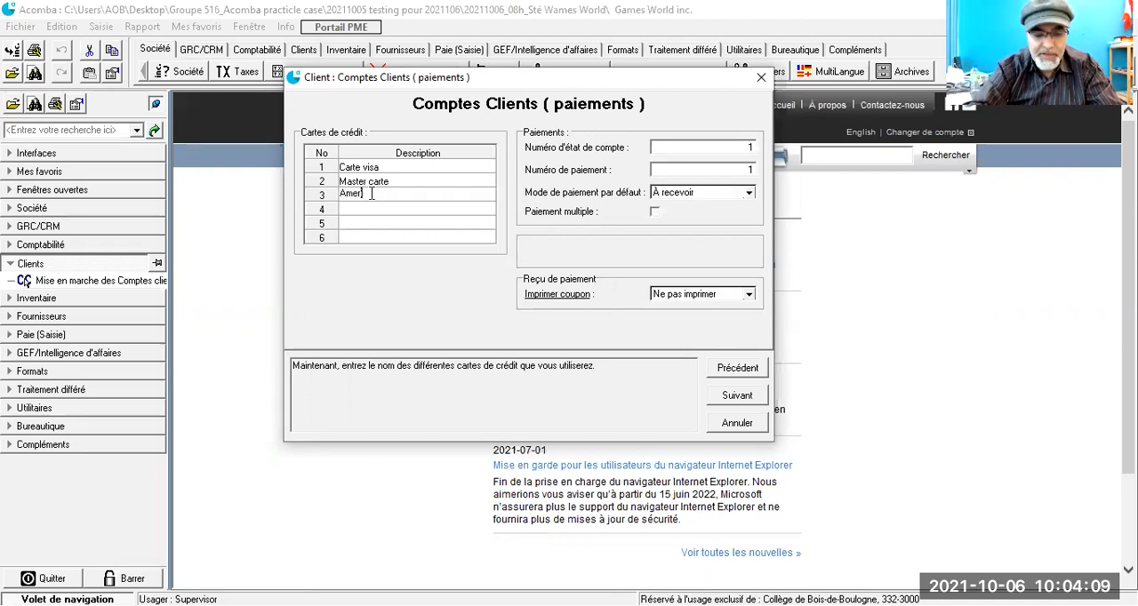
pyautogui.write('ican express')
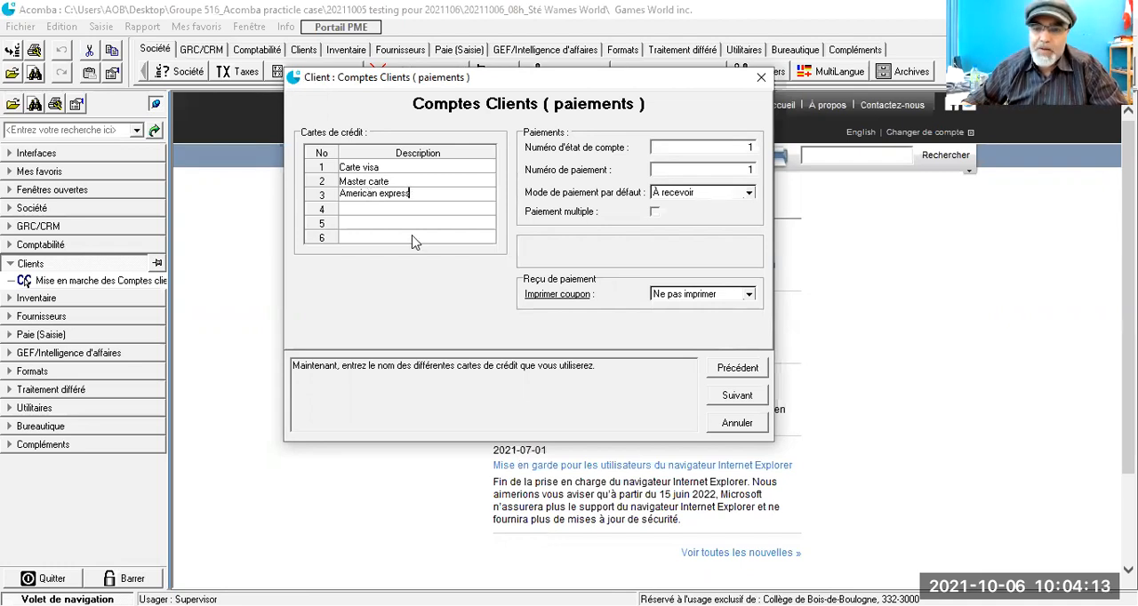
pyautogui.click(735, 396)
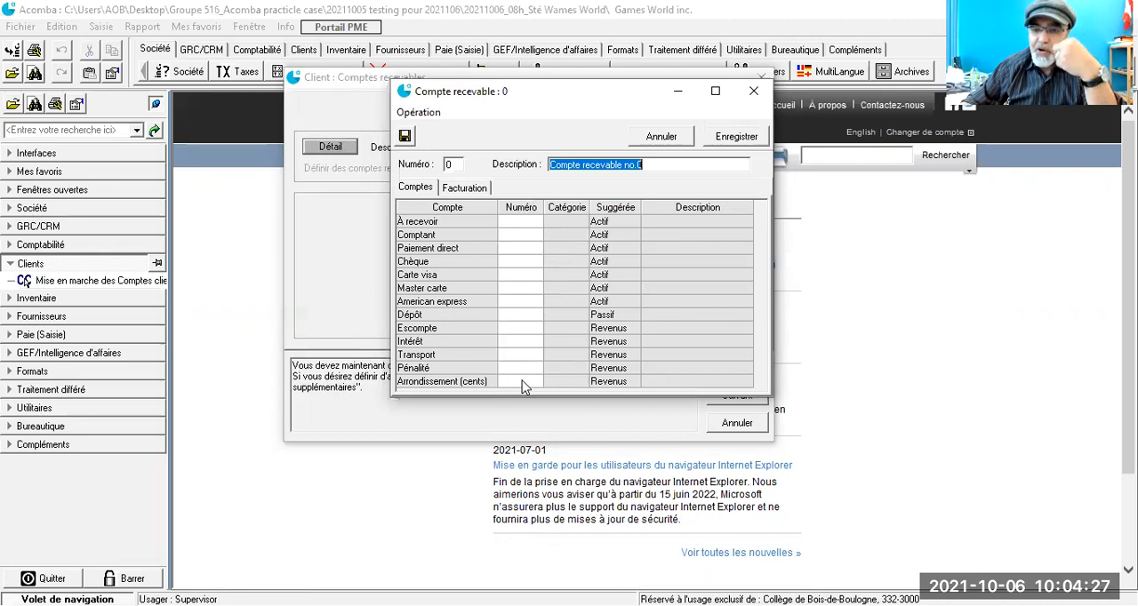
# Step: Assign ledger account 1201 Comptes clients to the À recevoir line of receivable account 0
pyautogui.click(510, 222)
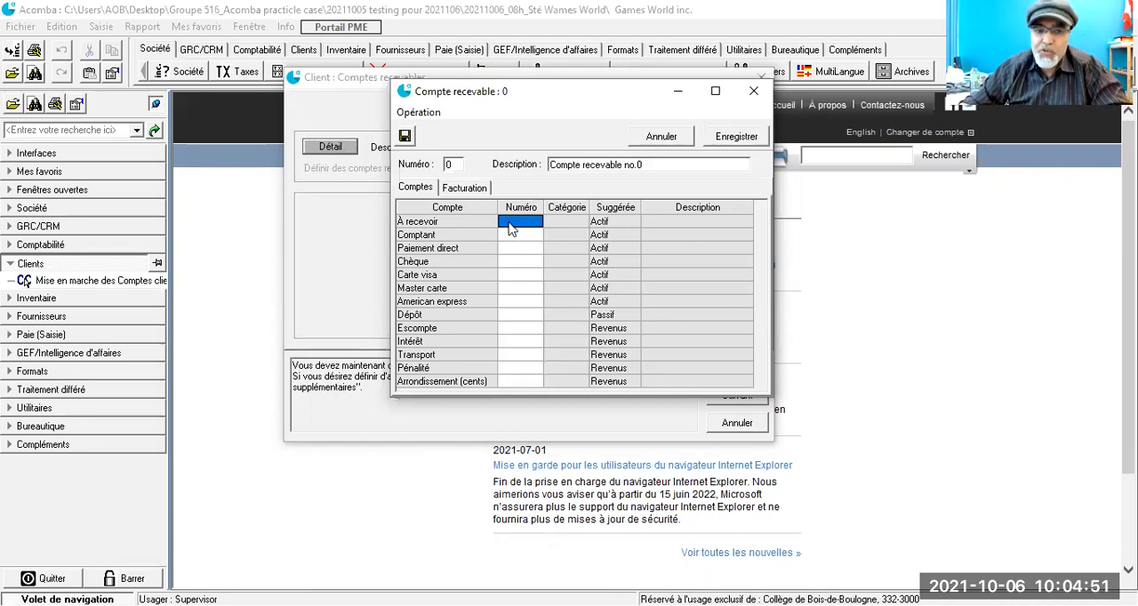
pyautogui.click(509, 222)
pyautogui.doubleClick(510, 224)
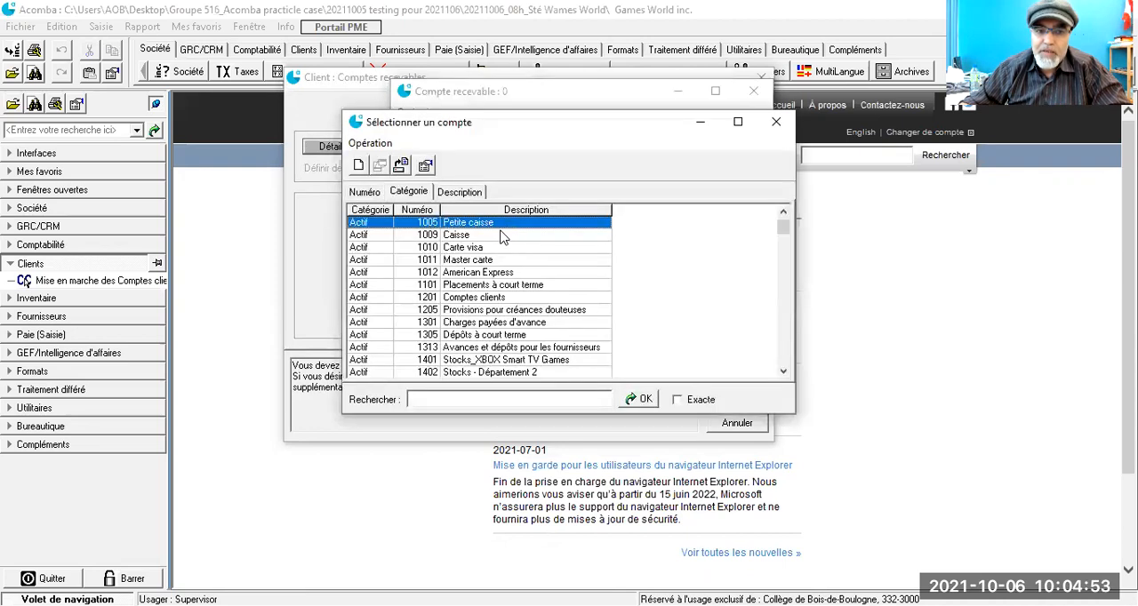
pyautogui.scroll(-1, 476, 256)
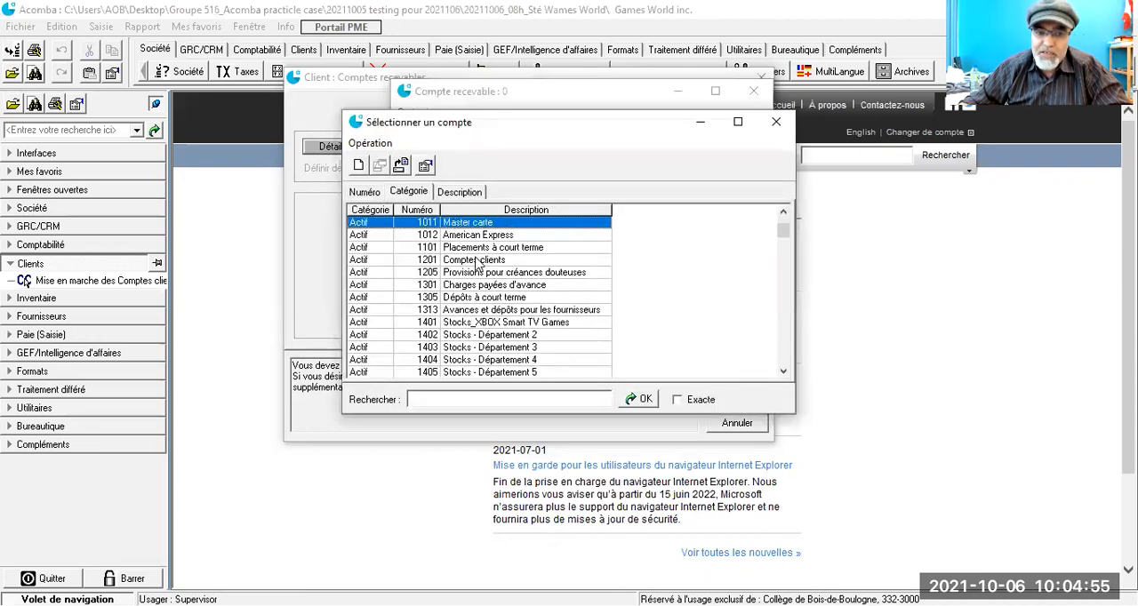
pyautogui.scroll(-4, 479, 264)
pyautogui.scroll(2, 480, 282)
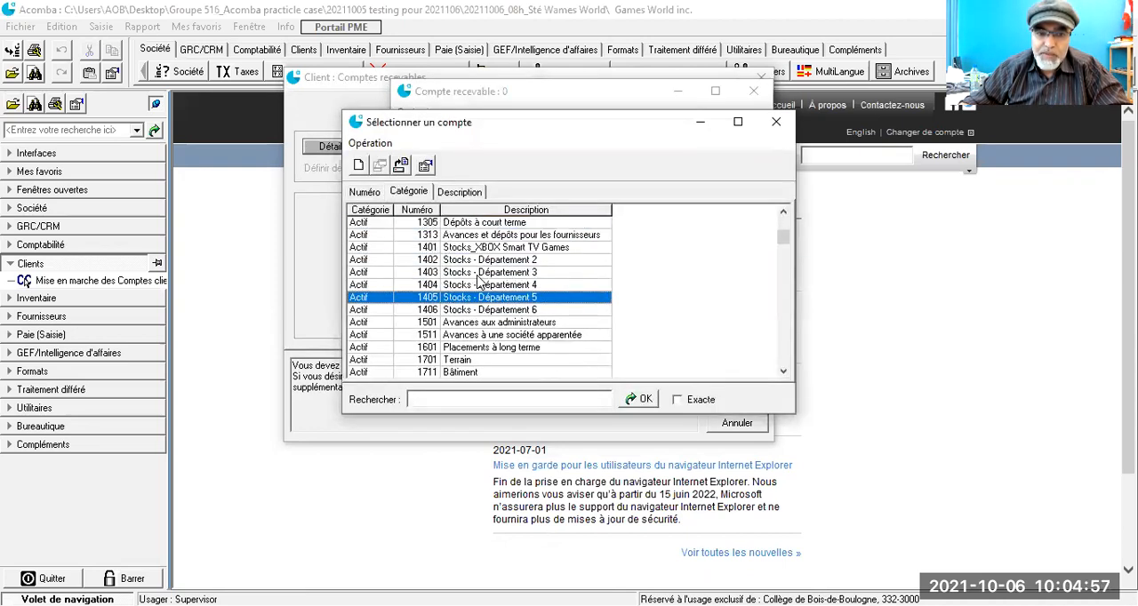
pyautogui.scroll(1, 480, 282)
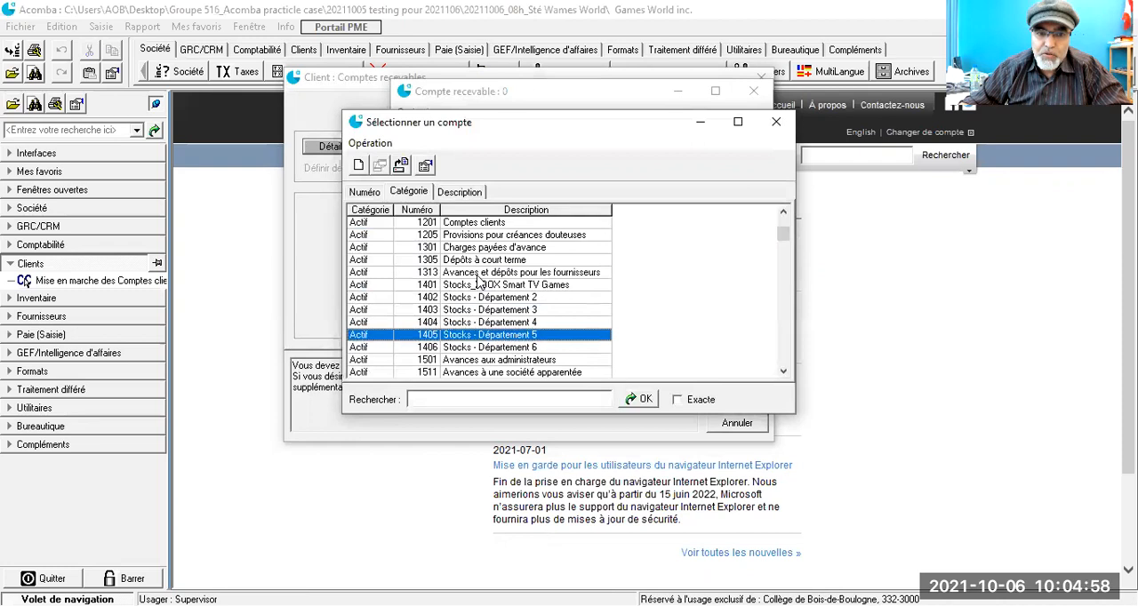
pyautogui.click(462, 225)
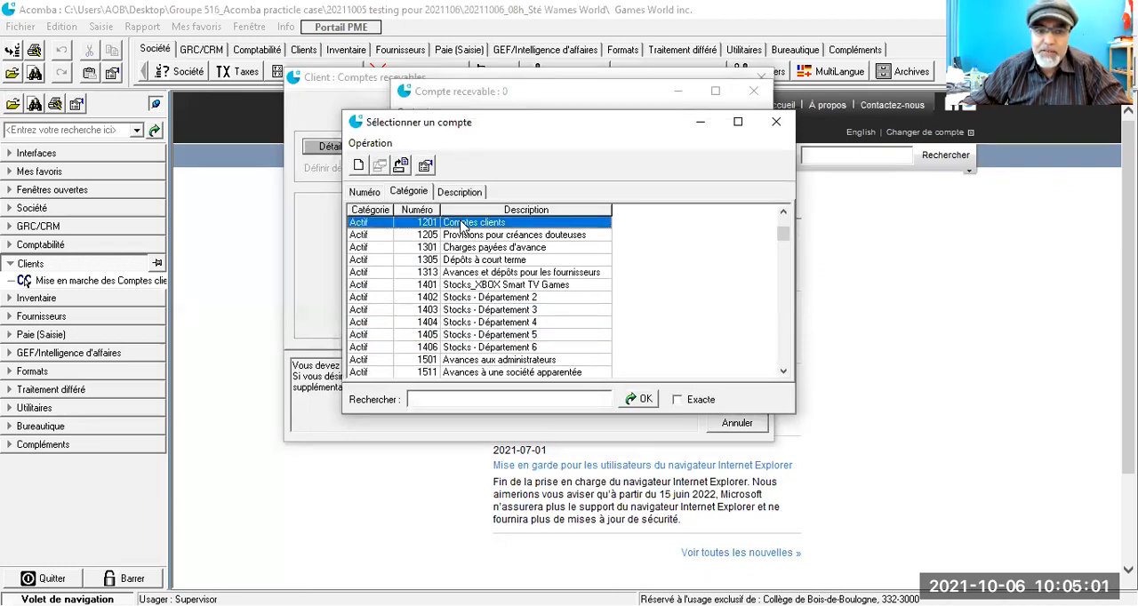
pyautogui.doubleClick(462, 223)
pyautogui.press('Return')
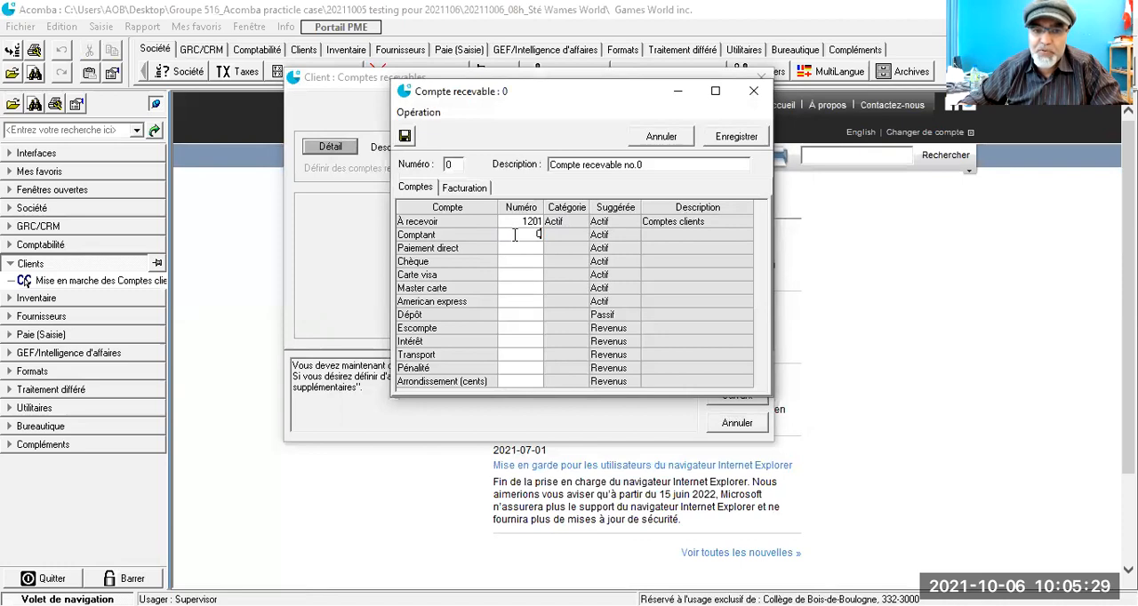
# Step: Assign ledger account 1005 Petite caisse to the Comptant line
pyautogui.doubleClick(515, 235)
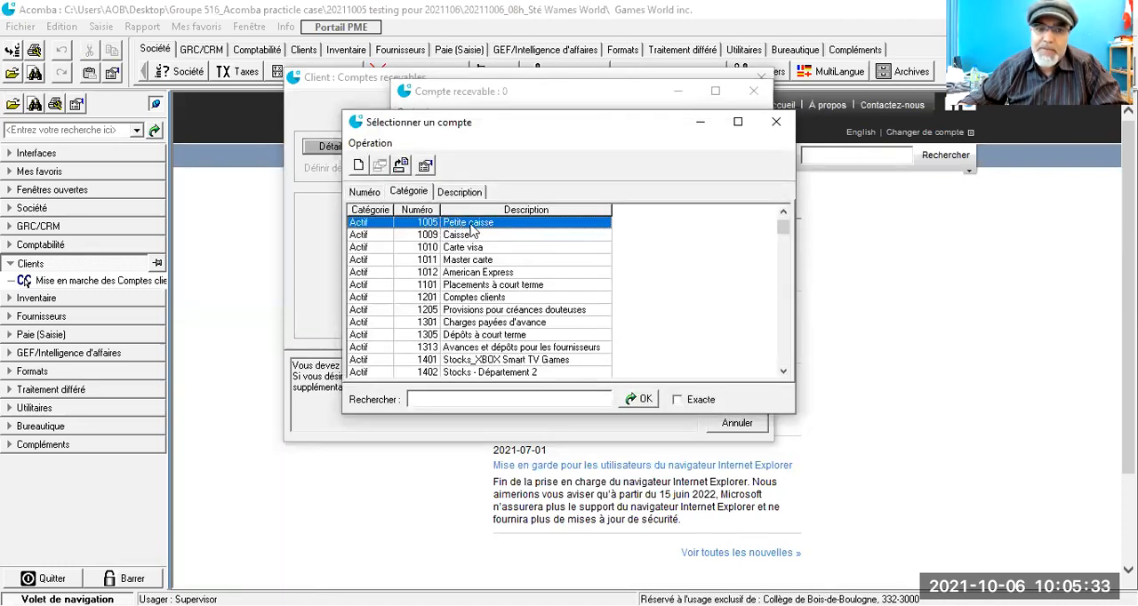
pyautogui.doubleClick(471, 223)
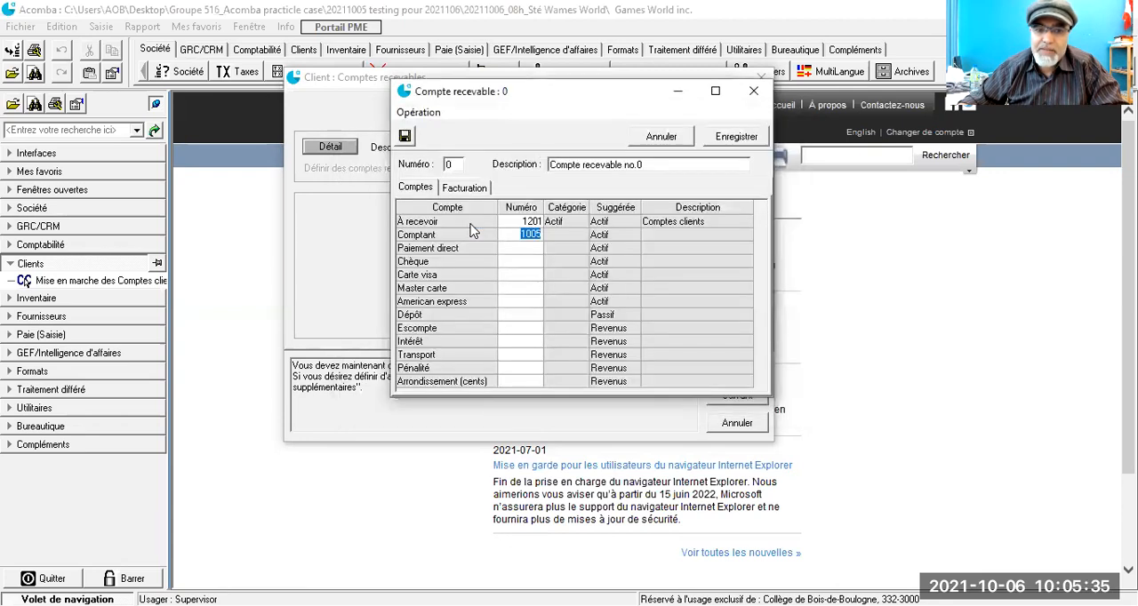
pyautogui.press('Return')
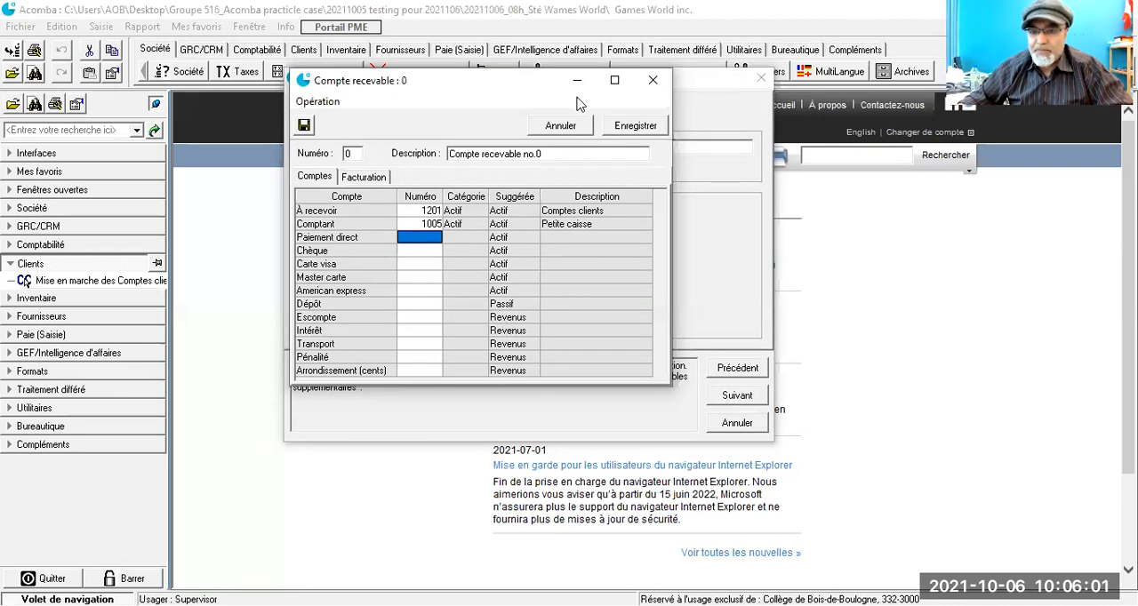
pyautogui.hotkey('alt', 'Tab')
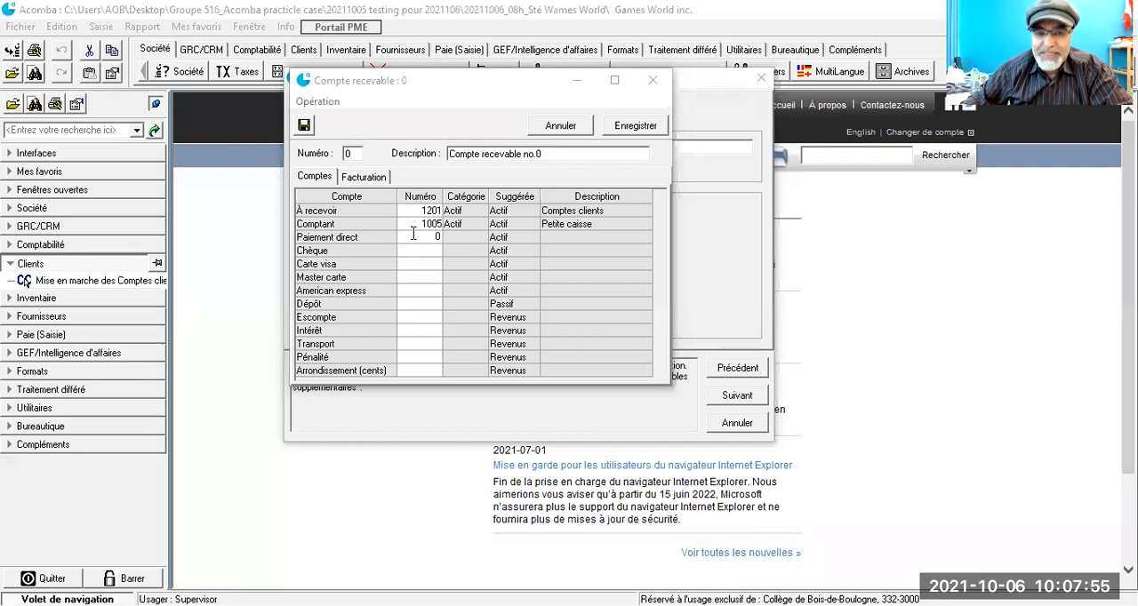
# Step: Assign bank account 1001 RBC_CAD to the Paiement direct line
pyautogui.doubleClick(413, 234)
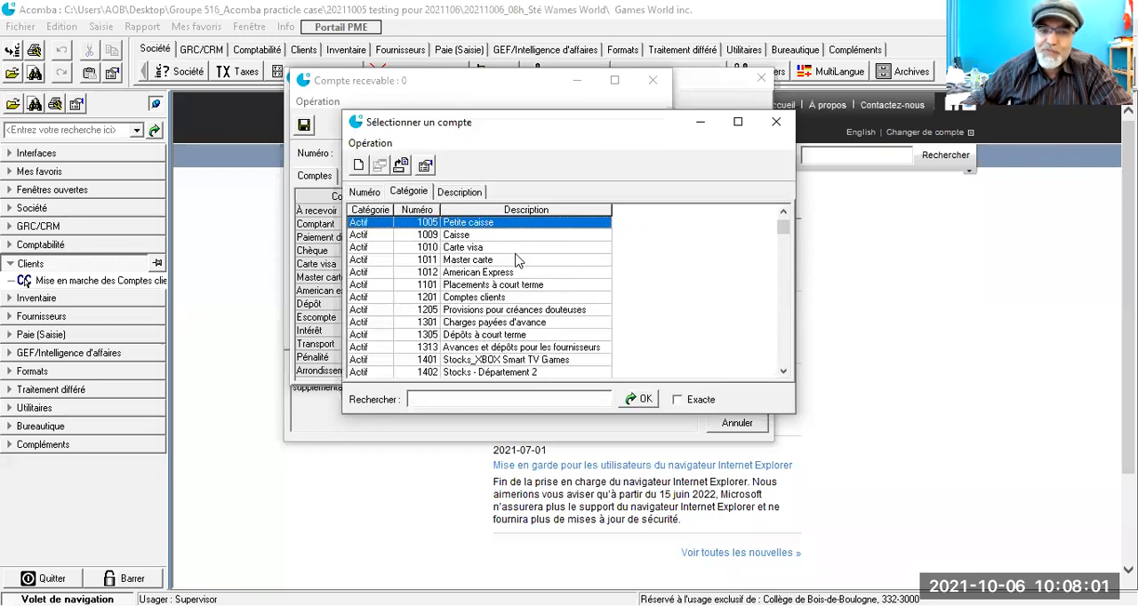
pyautogui.scroll(1, 519, 260)
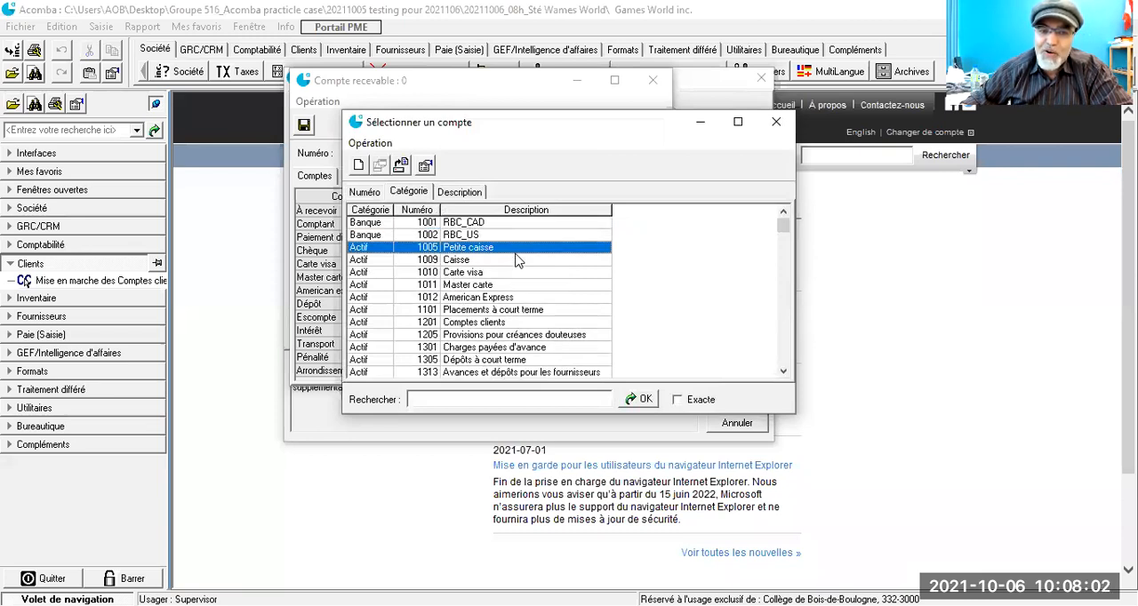
pyautogui.click(422, 224)
pyautogui.press('Return')
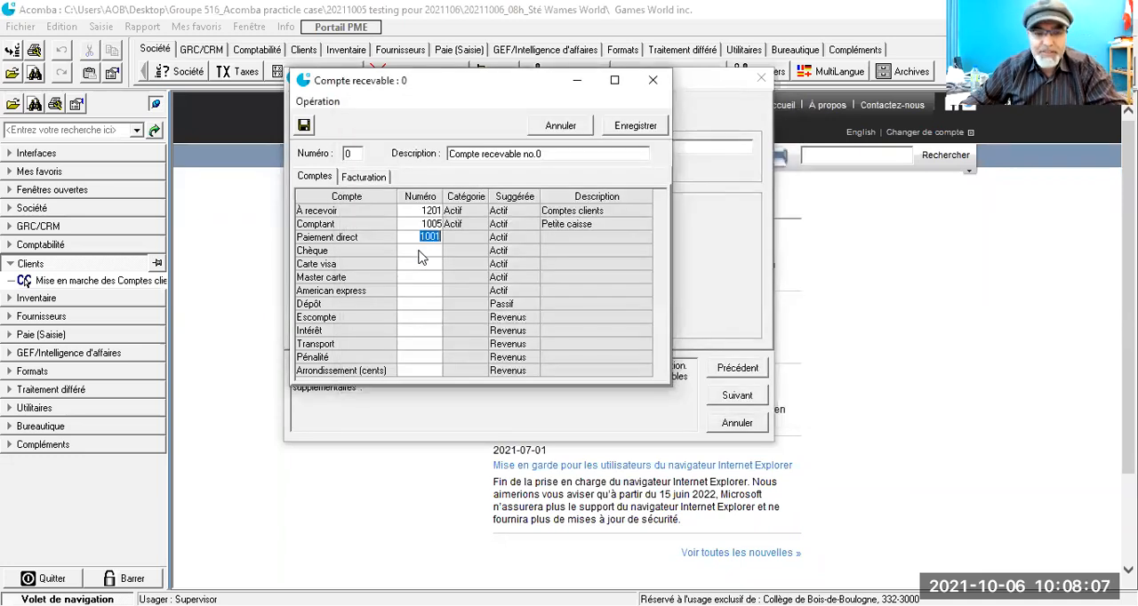
# Step: Set the Chèque line's ledger account to 1001
pyautogui.click(422, 255)
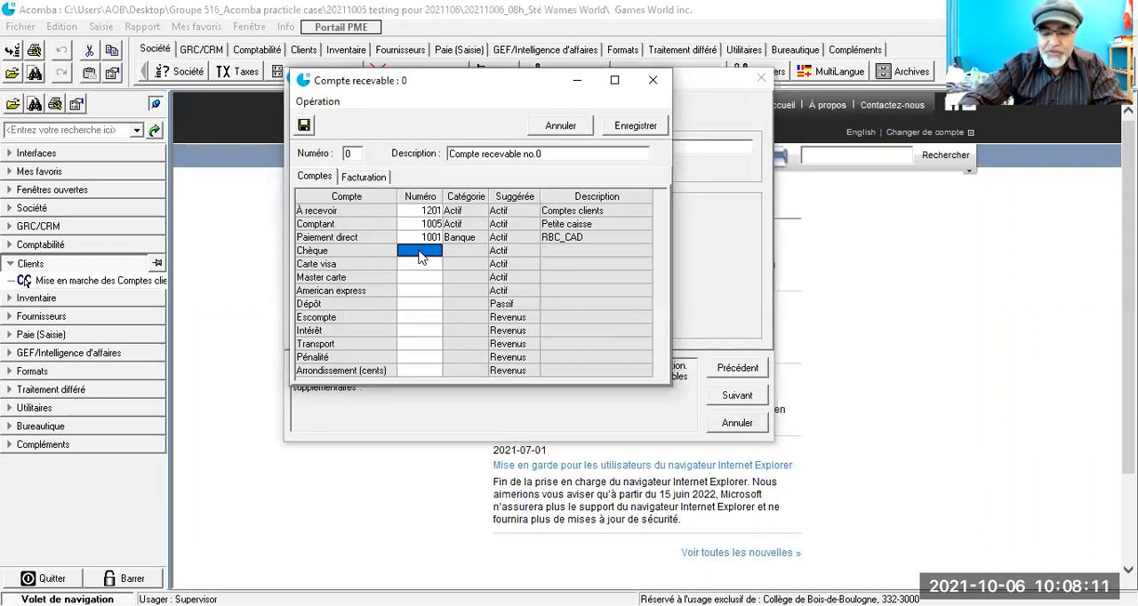
pyautogui.write('1001')
pyautogui.press('Return')
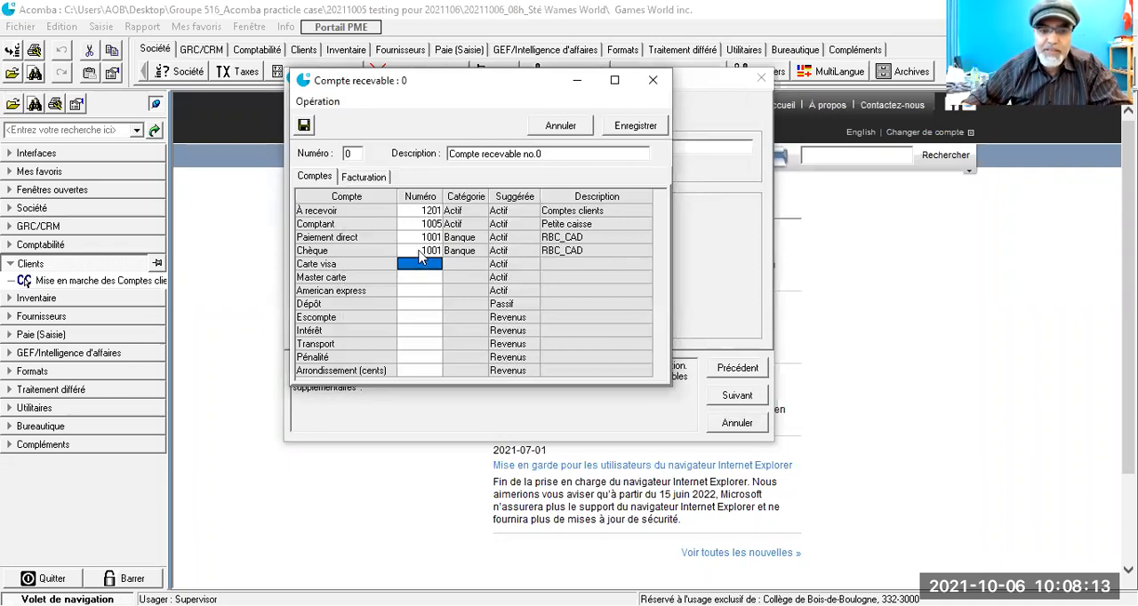
# Step: Assign ledger account 1010 Carte visa to the Carte visa line of receivable account 0
pyautogui.write('1')
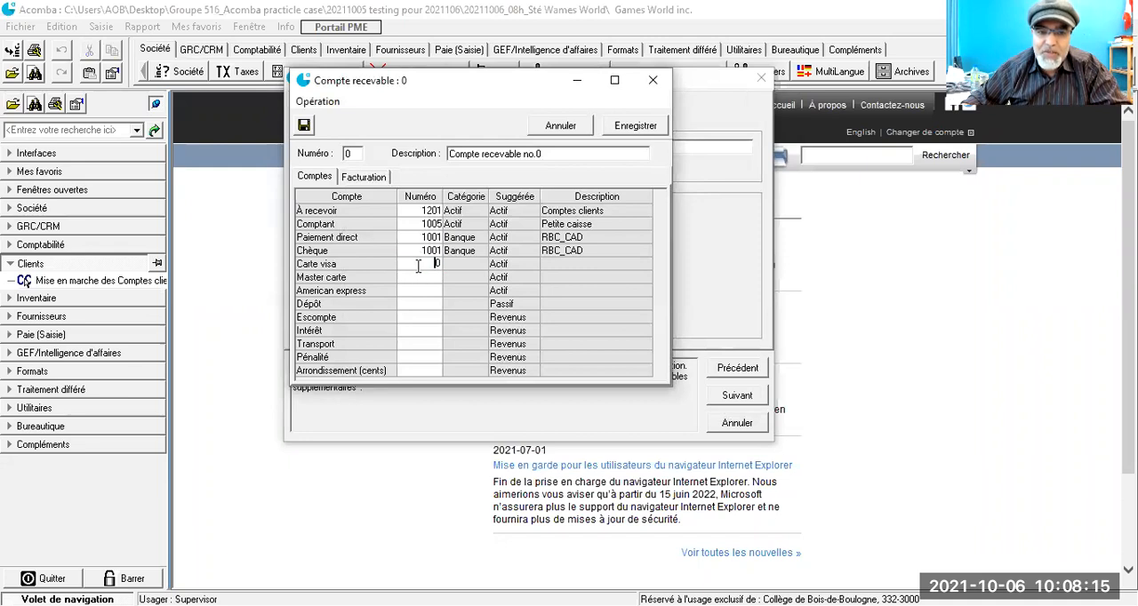
pyautogui.press('Return')
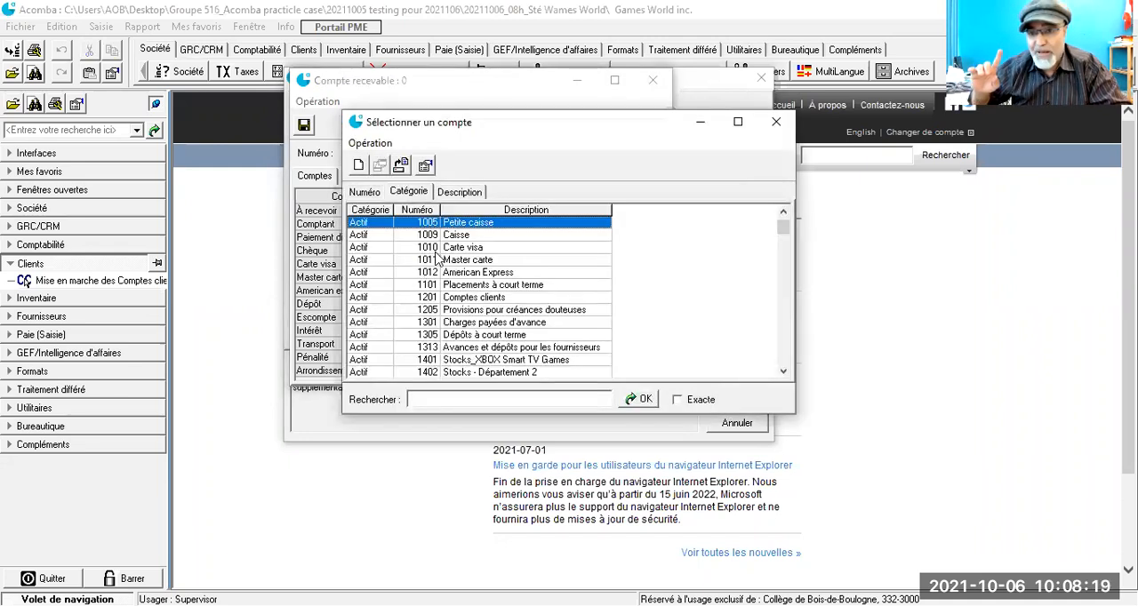
pyautogui.click(432, 249)
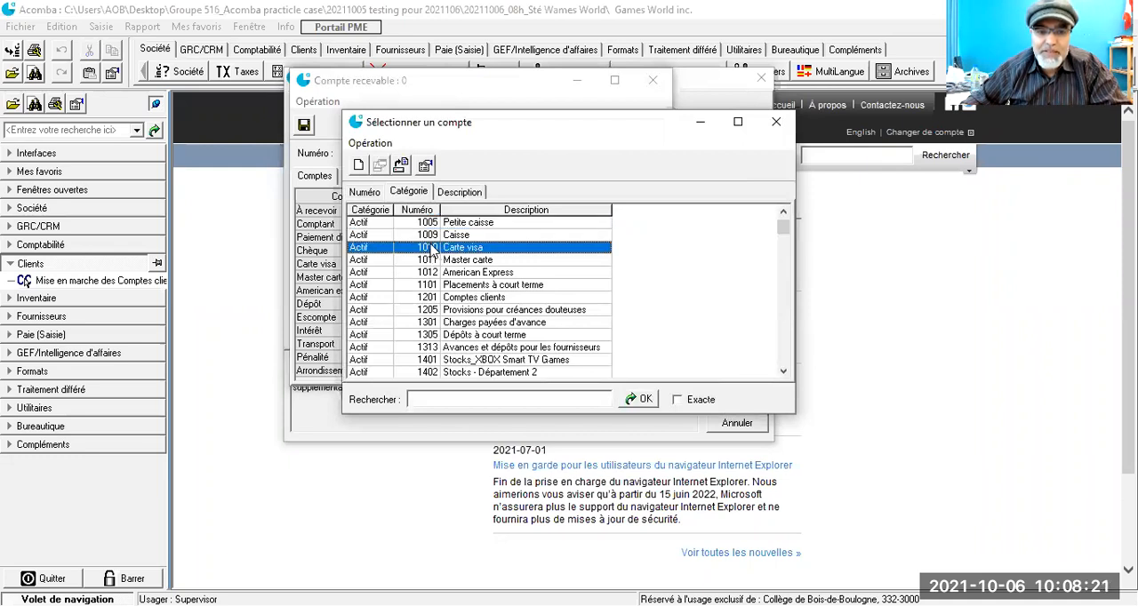
pyautogui.doubleClick(432, 248)
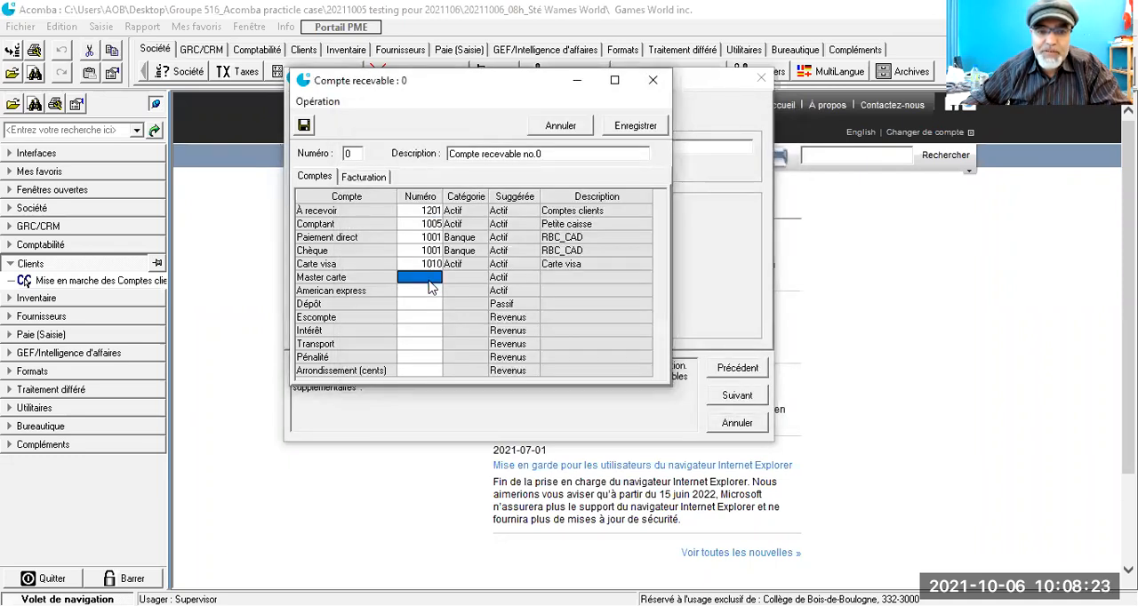
# Step: Assign ledger account 1011 Master carte to the Master carte line of receivable account 0
pyautogui.doubleClick(434, 276)
pyautogui.click(431, 260)
pyautogui.doubleClick(431, 259)
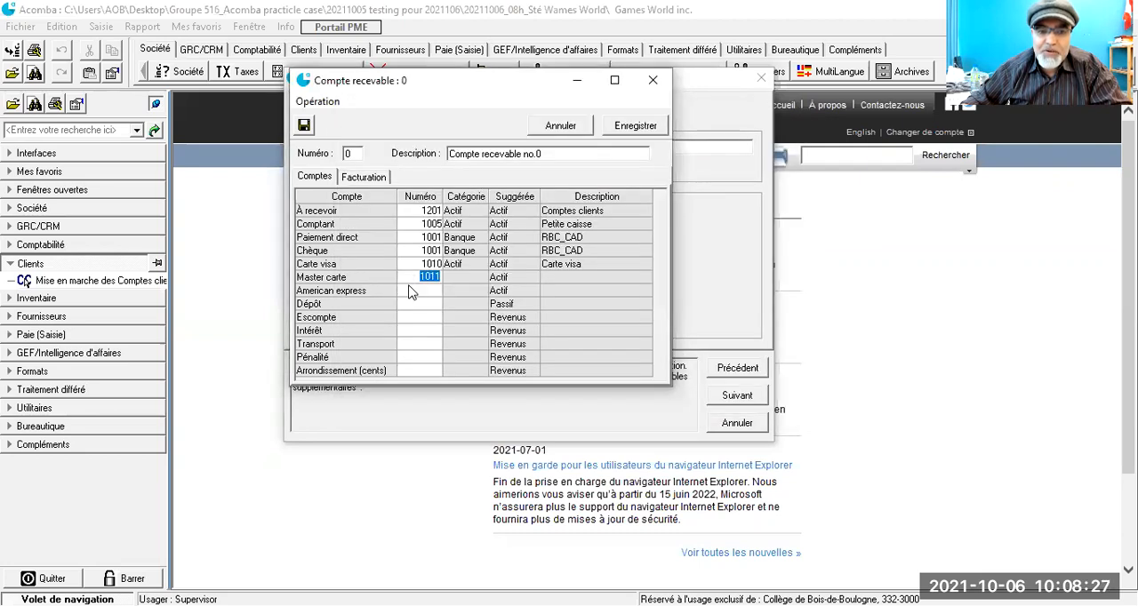
# Step: Assign ledger account 1012 American Express to the American express line of receivable account 0
pyautogui.click(412, 287)
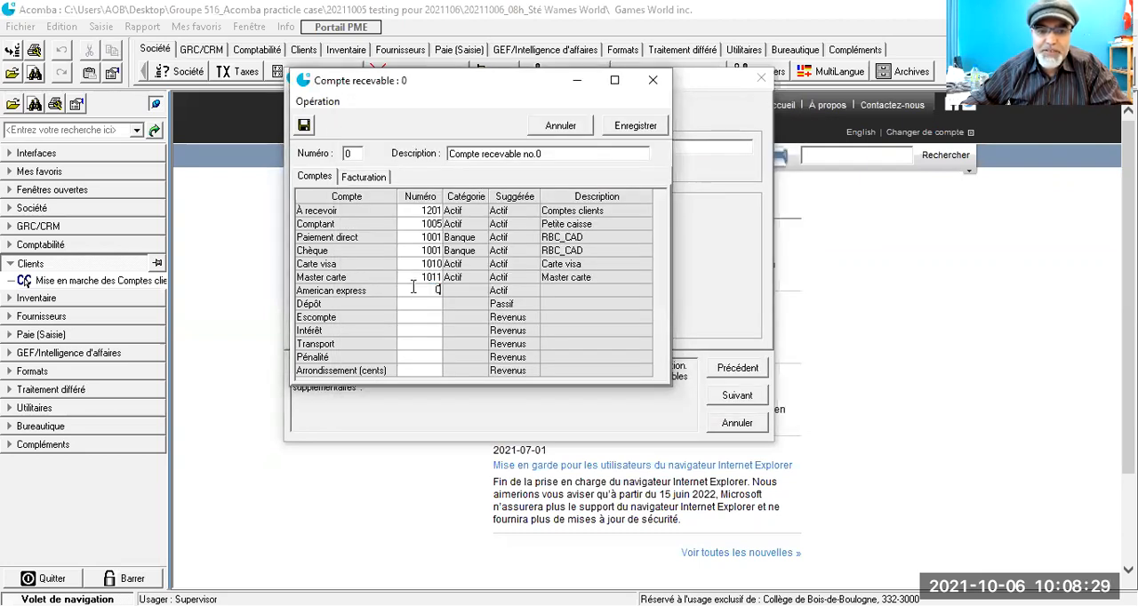
pyautogui.doubleClick(412, 287)
pyautogui.click(434, 273)
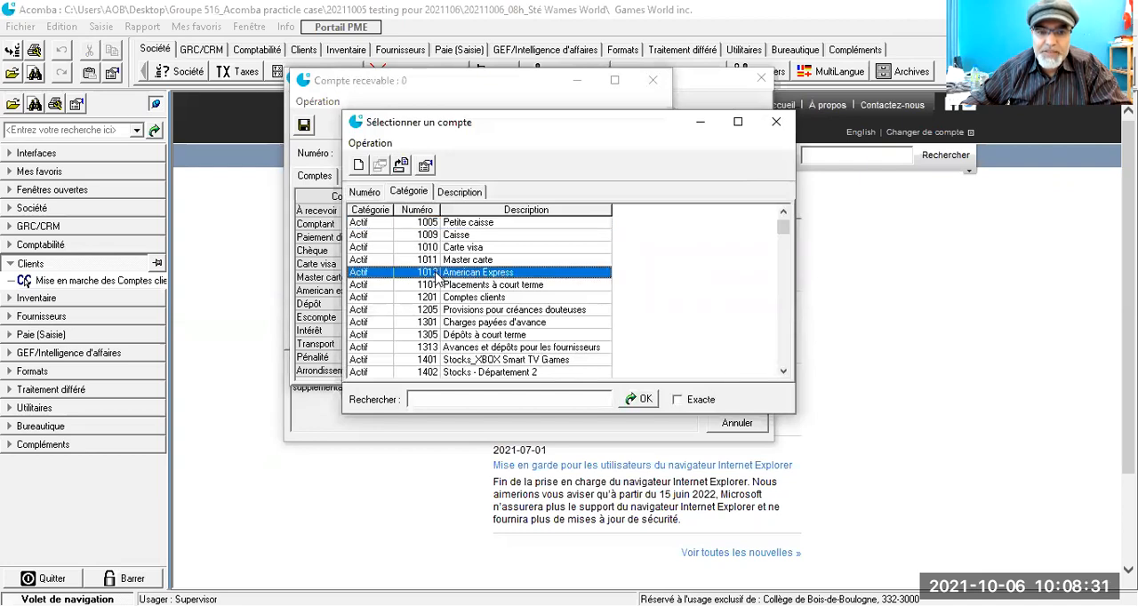
pyautogui.doubleClick(435, 274)
# Step: Assign liability account 2102 Dépôts des clients to the Dépôt line of receivable account 0
pyautogui.doubleClick(419, 303)
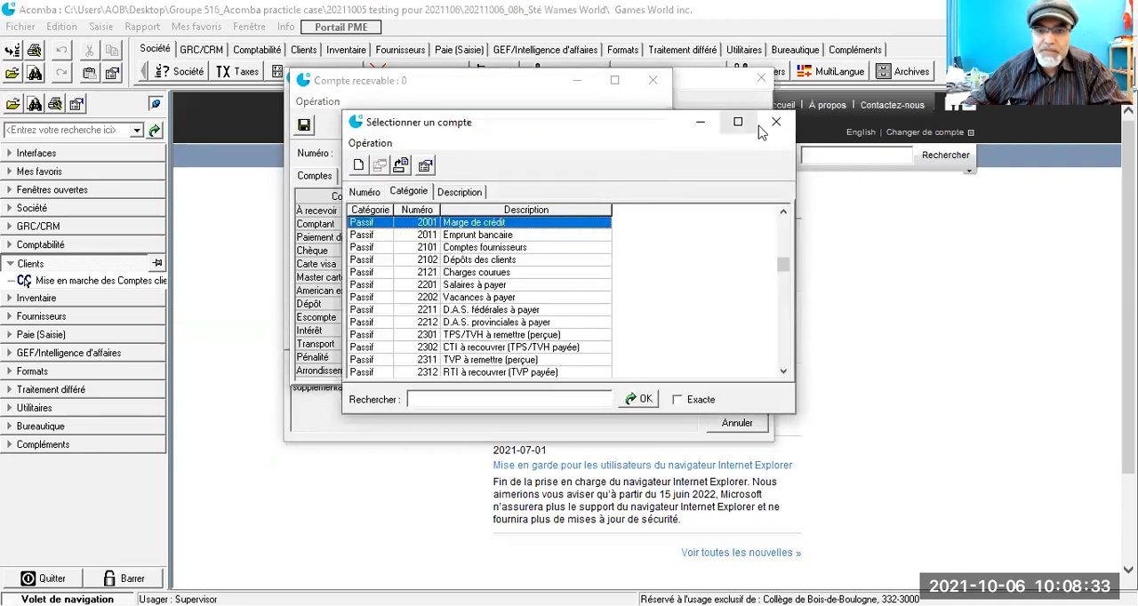
pyautogui.press('Escape')
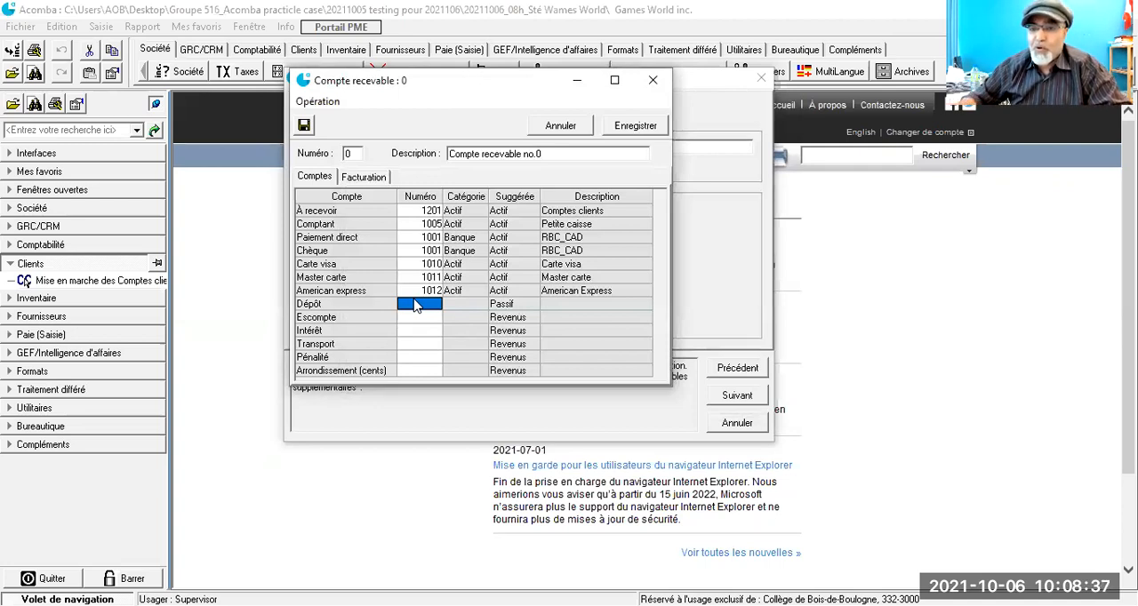
pyautogui.click(416, 305)
pyautogui.doubleClick(416, 305)
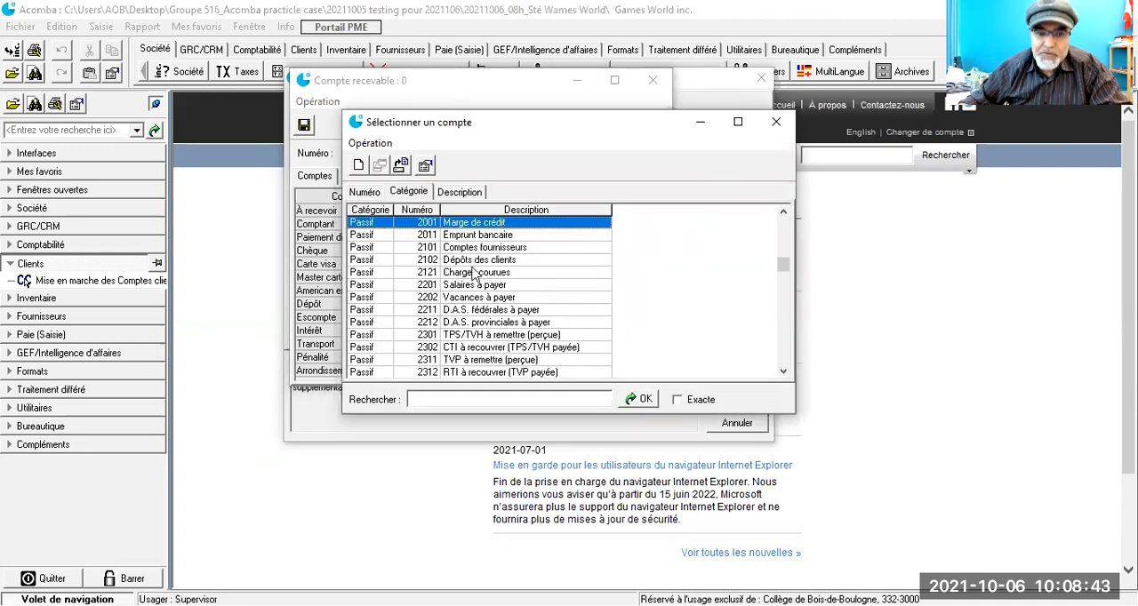
pyautogui.click(498, 261)
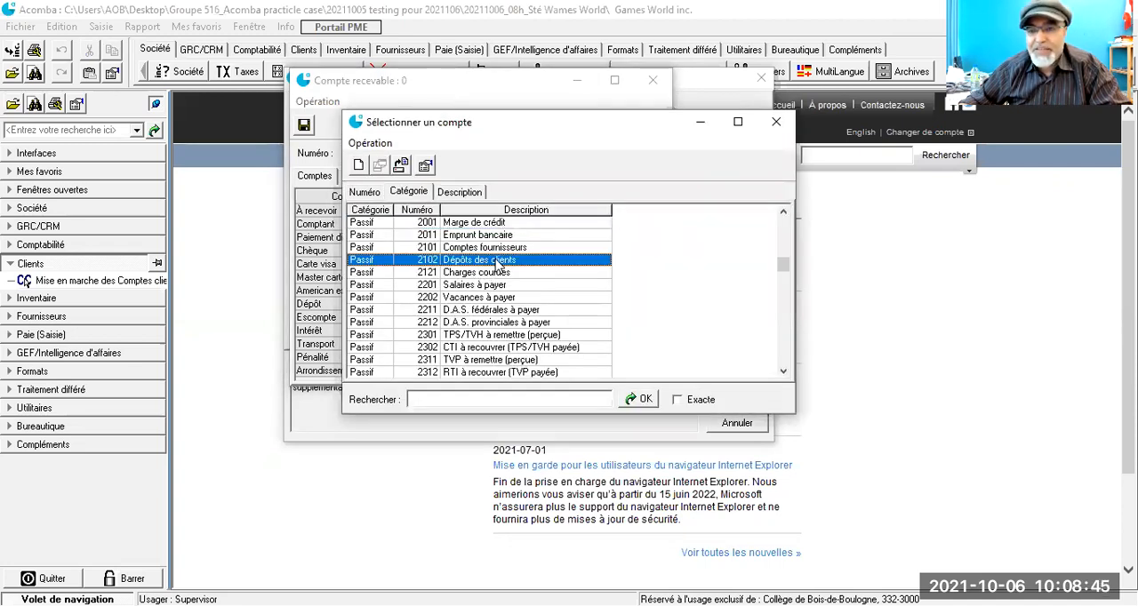
pyautogui.doubleClick(497, 264)
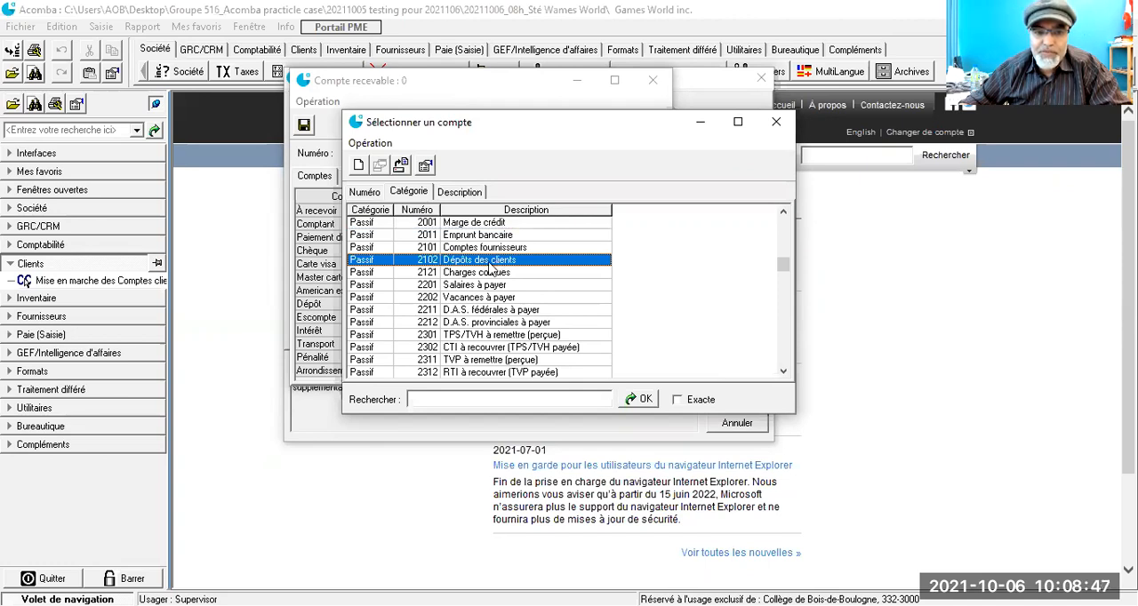
pyautogui.click(779, 121)
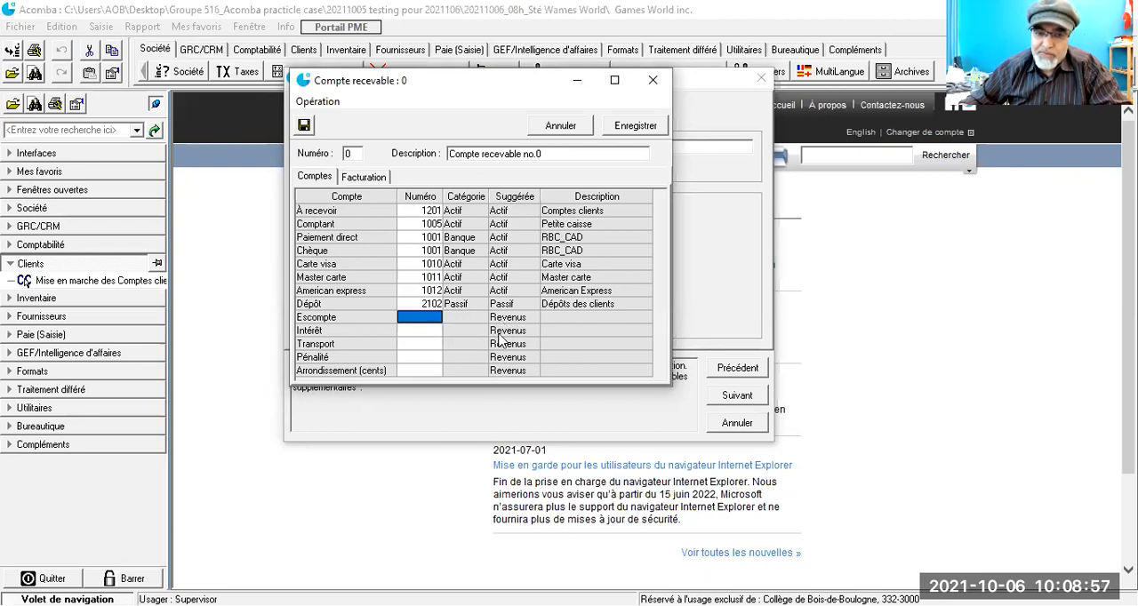
# Step: Assign revenue account 5952 Escomptes sur les ventes to the Escompte line of receivable account 0
pyautogui.click(414, 320)
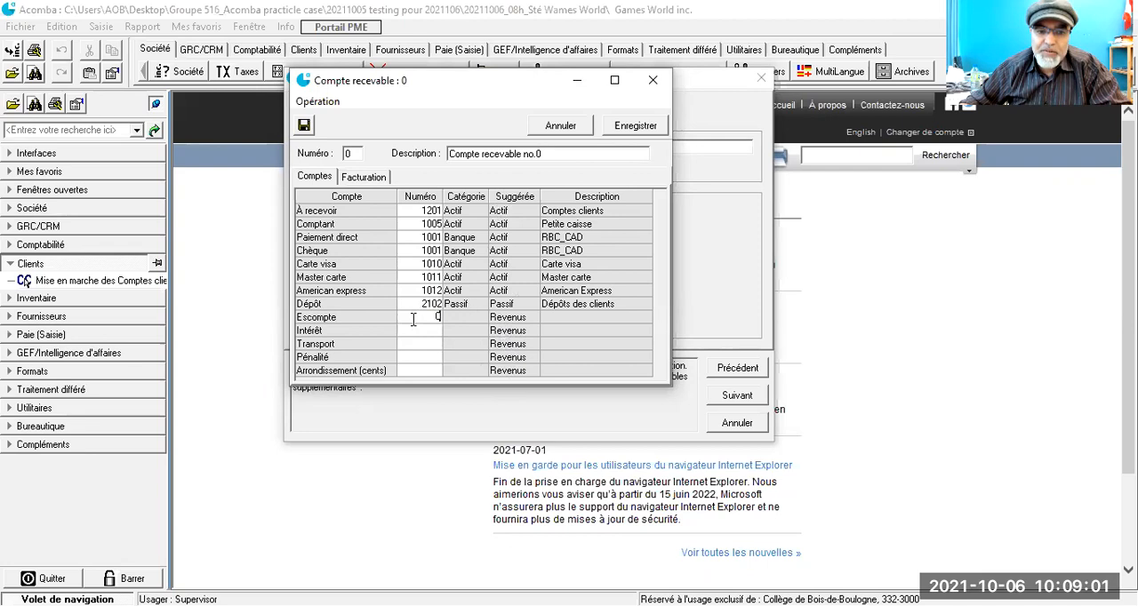
pyautogui.doubleClick(414, 320)
pyautogui.scroll(-1, 497, 292)
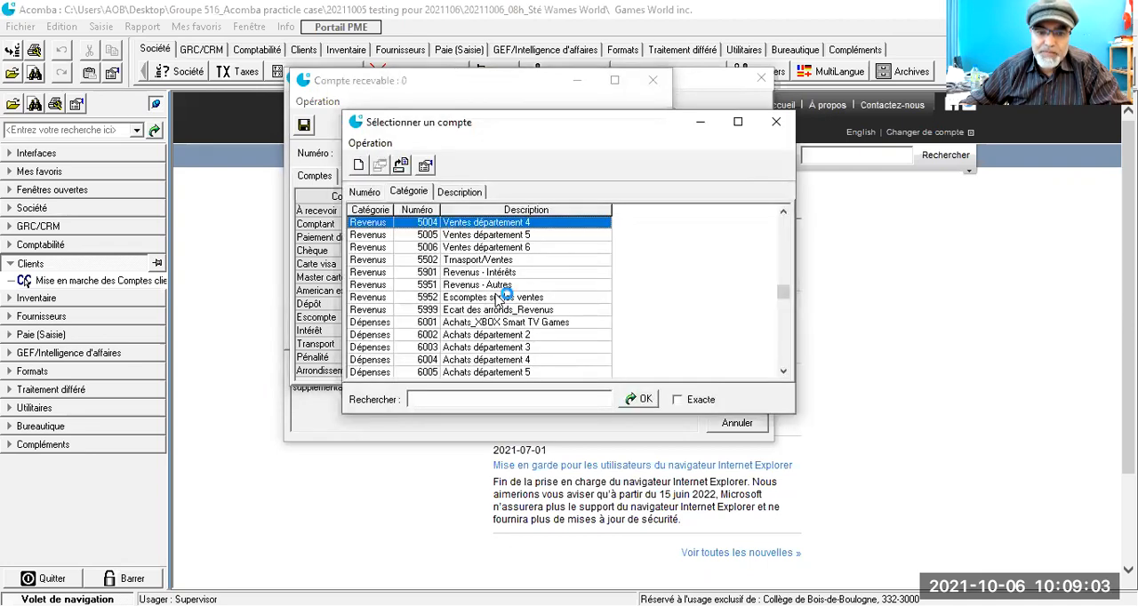
pyautogui.click(488, 301)
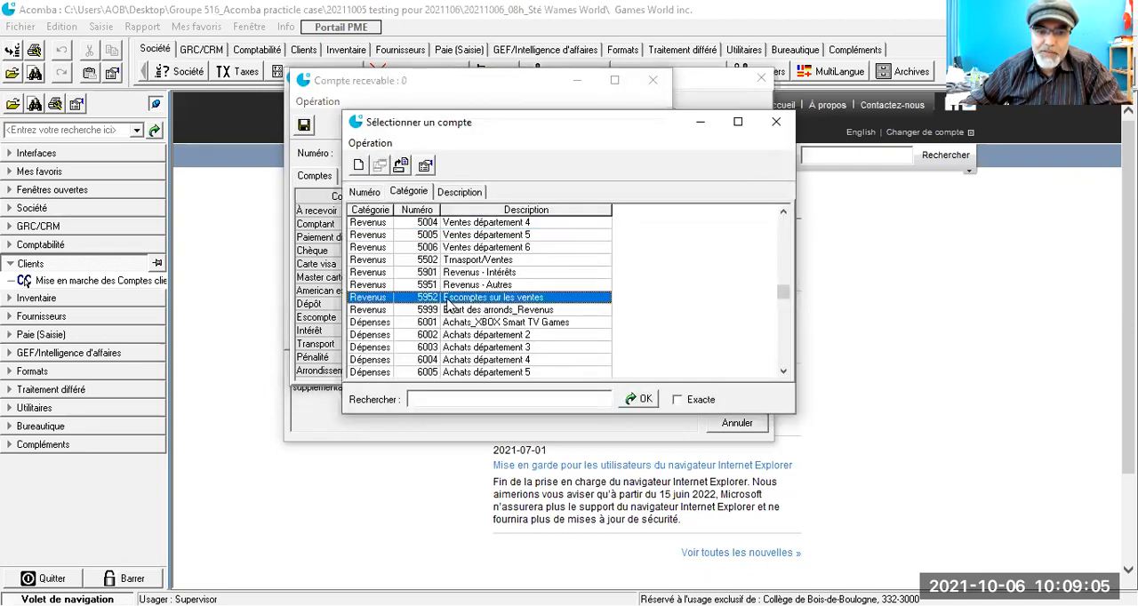
pyautogui.doubleClick(447, 304)
# Step: Assign revenue account 5901 Revenus - Intérêts to the Intérêt line of receivable account 0
pyautogui.click(418, 331)
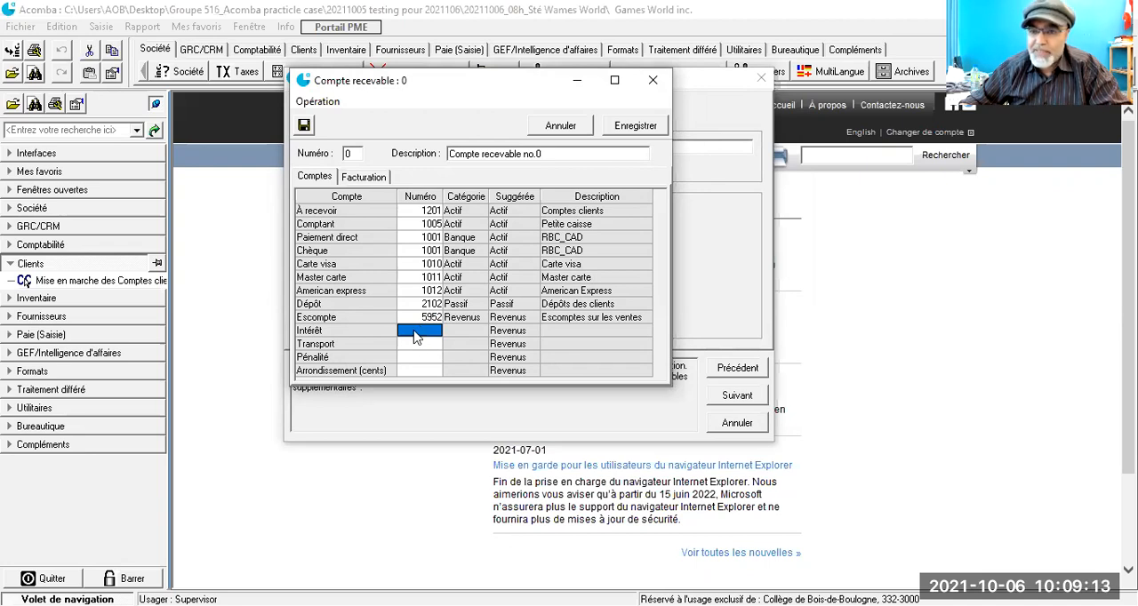
pyautogui.click(415, 336)
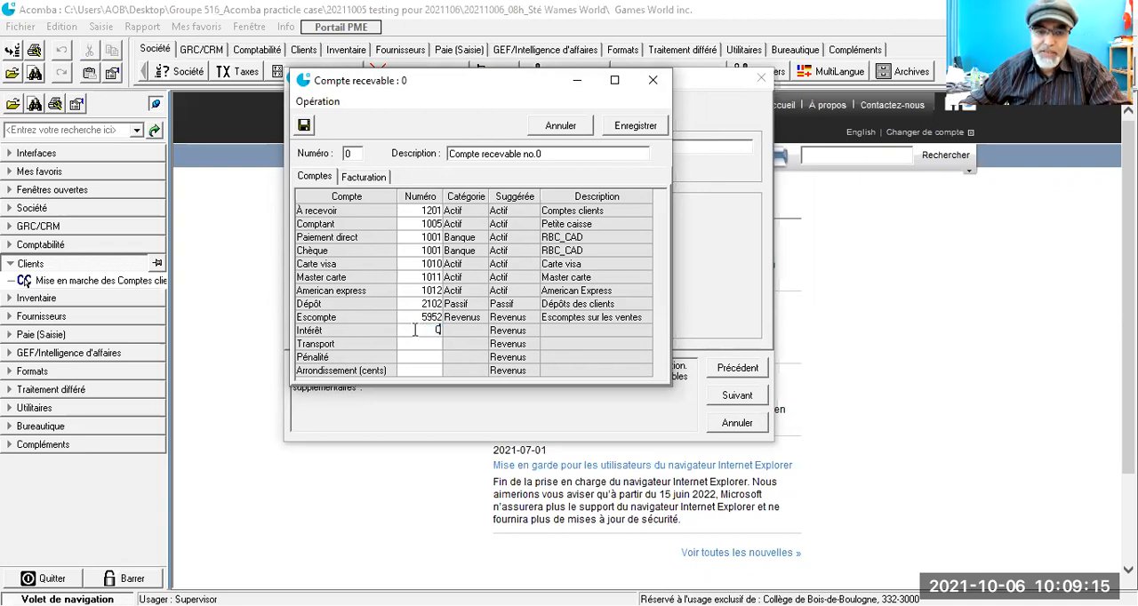
pyautogui.doubleClick(416, 330)
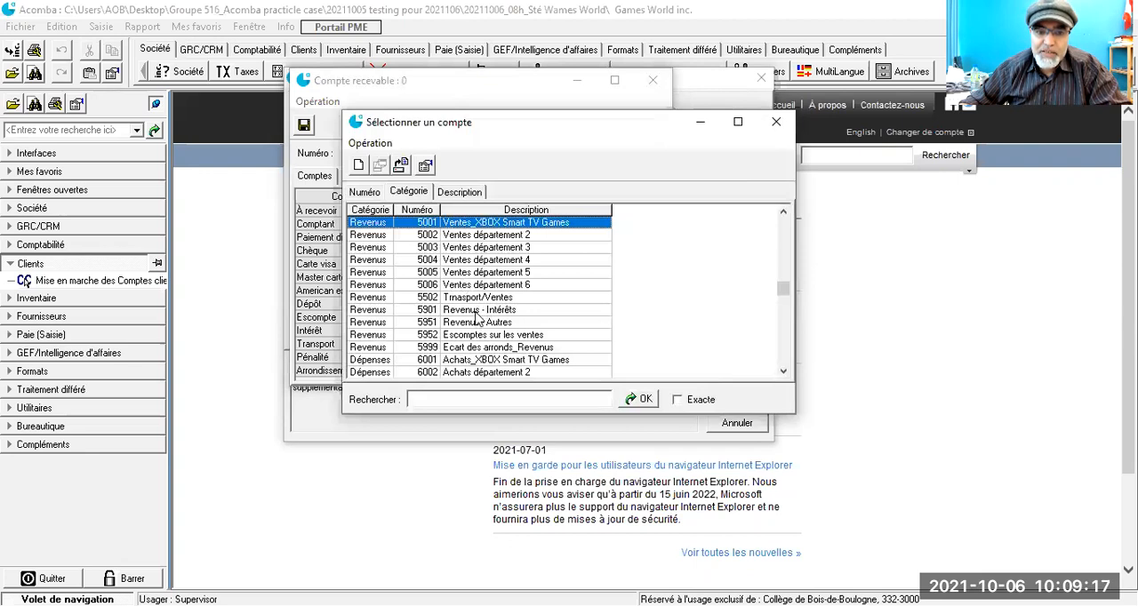
pyautogui.click(476, 313)
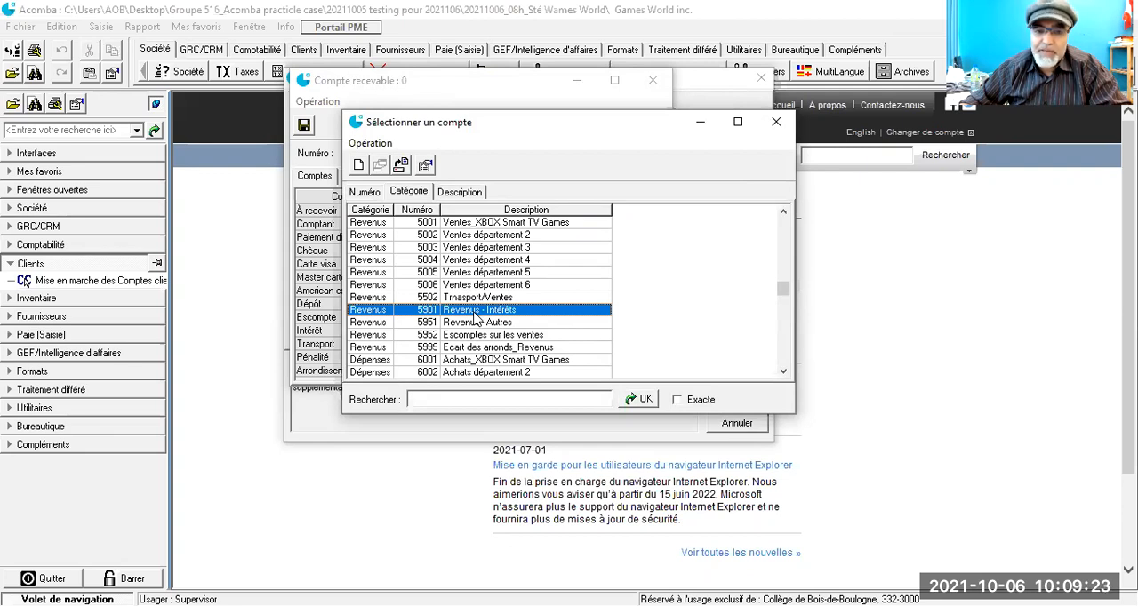
pyautogui.doubleClick(476, 318)
# Step: Assign revenue account 5502, the sales transport account, to the Transport line of receivable account 0
pyautogui.click(424, 347)
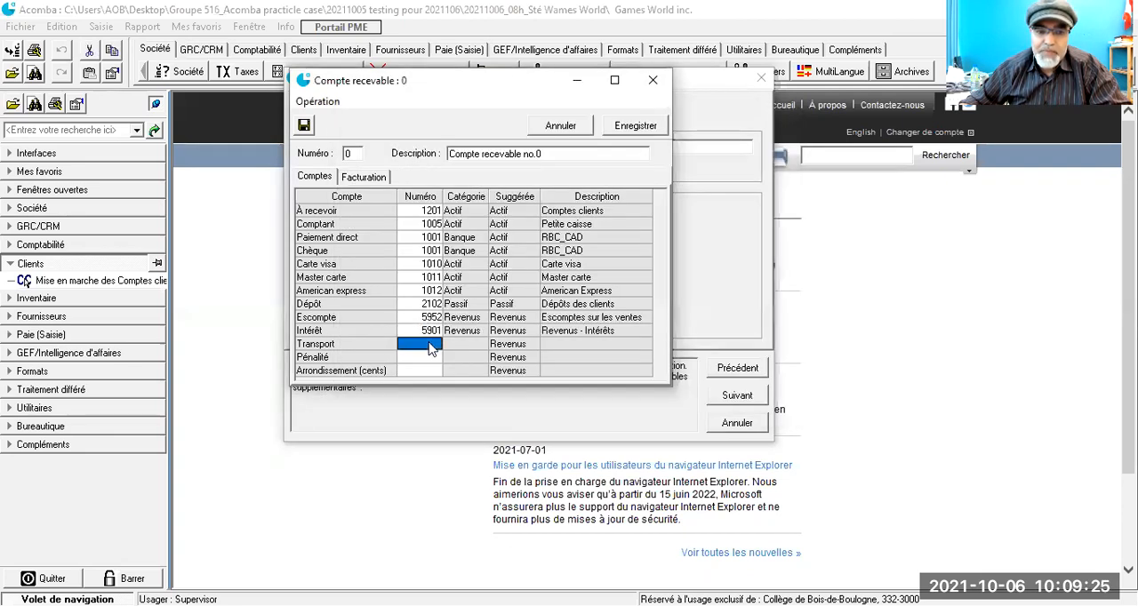
pyautogui.click(424, 351)
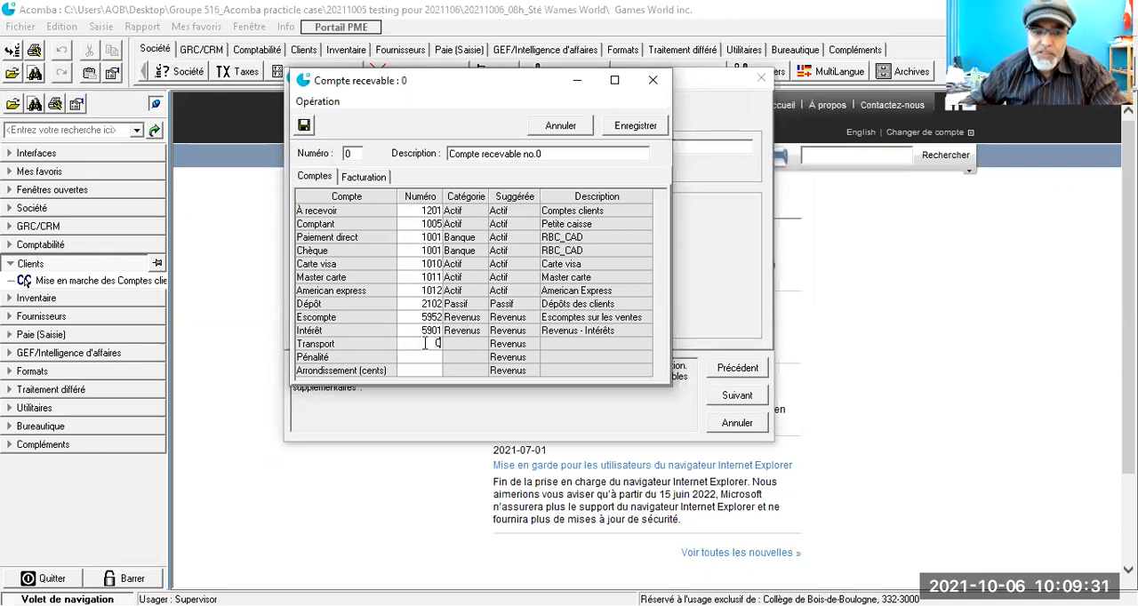
pyautogui.doubleClick(425, 343)
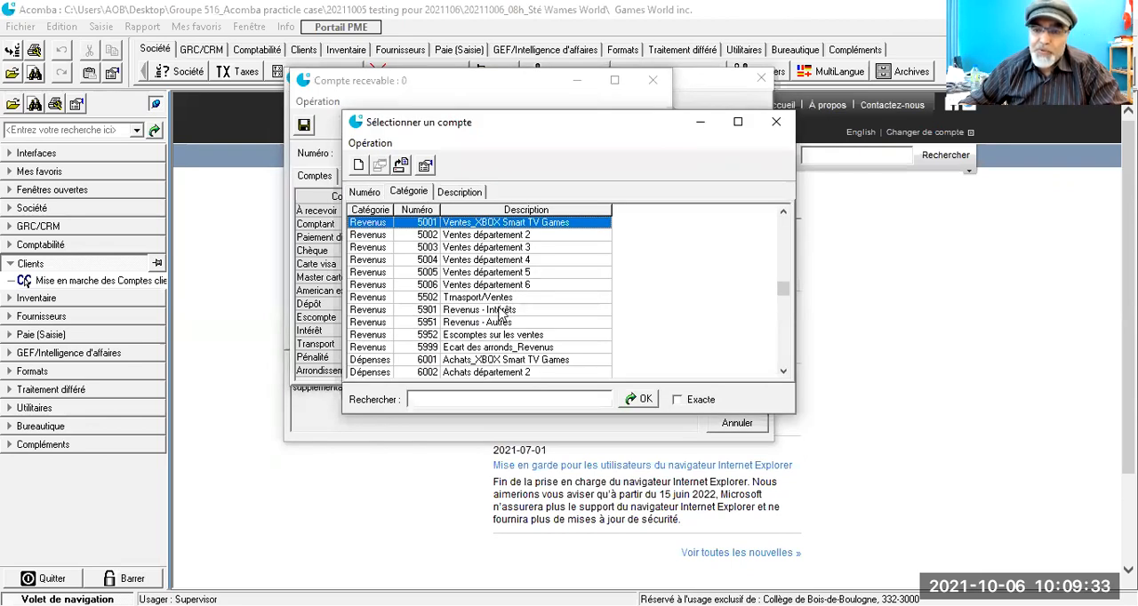
pyautogui.scroll(-1, 502, 313)
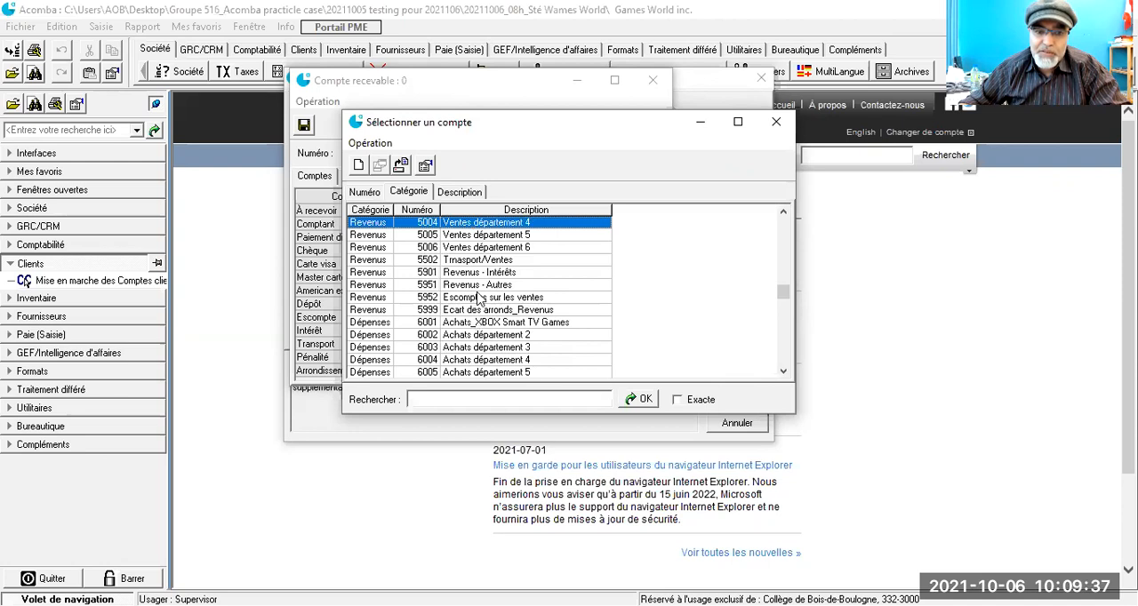
pyautogui.scroll(1, 479, 299)
pyautogui.click(489, 298)
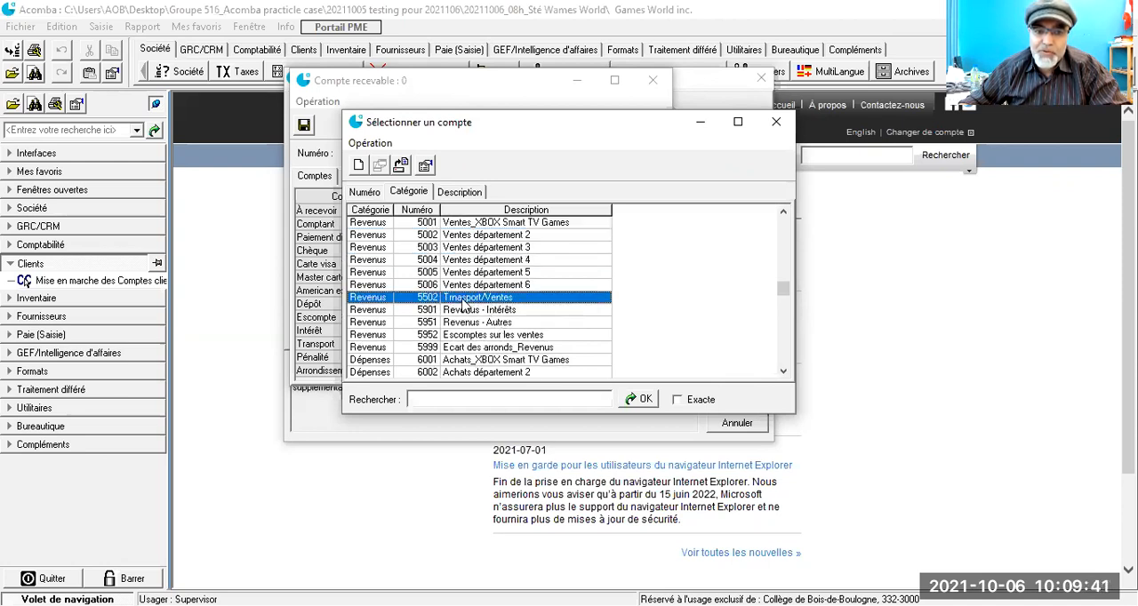
pyautogui.doubleClick(462, 302)
# Step: Assign revenue account 5901 Revenus - Intérêts to the Pénalité line of receivable account 0
pyautogui.click(421, 359)
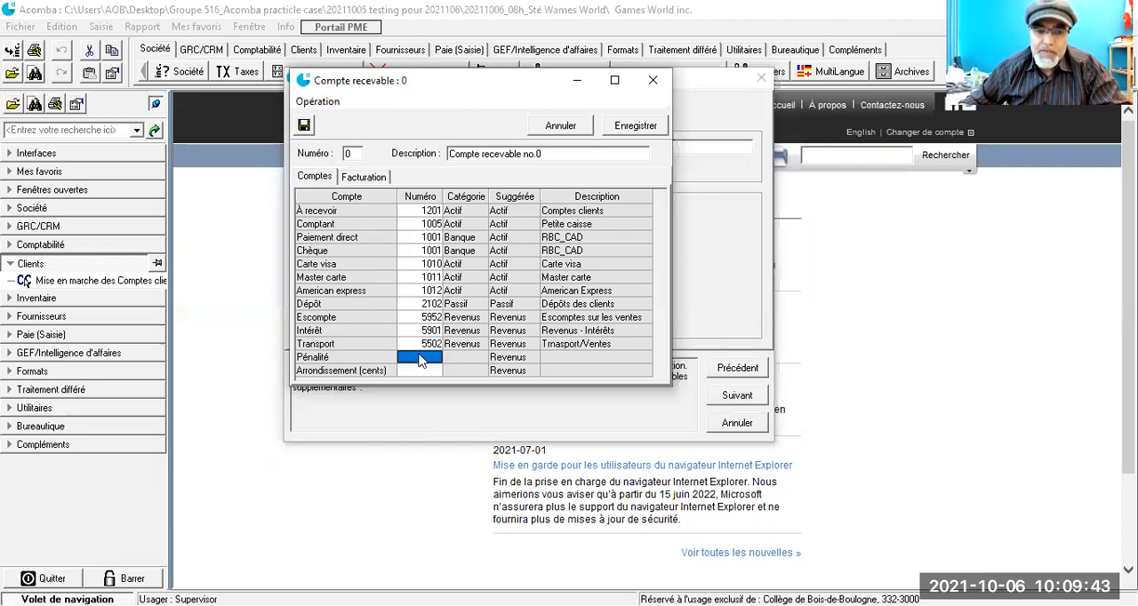
pyautogui.click(422, 359)
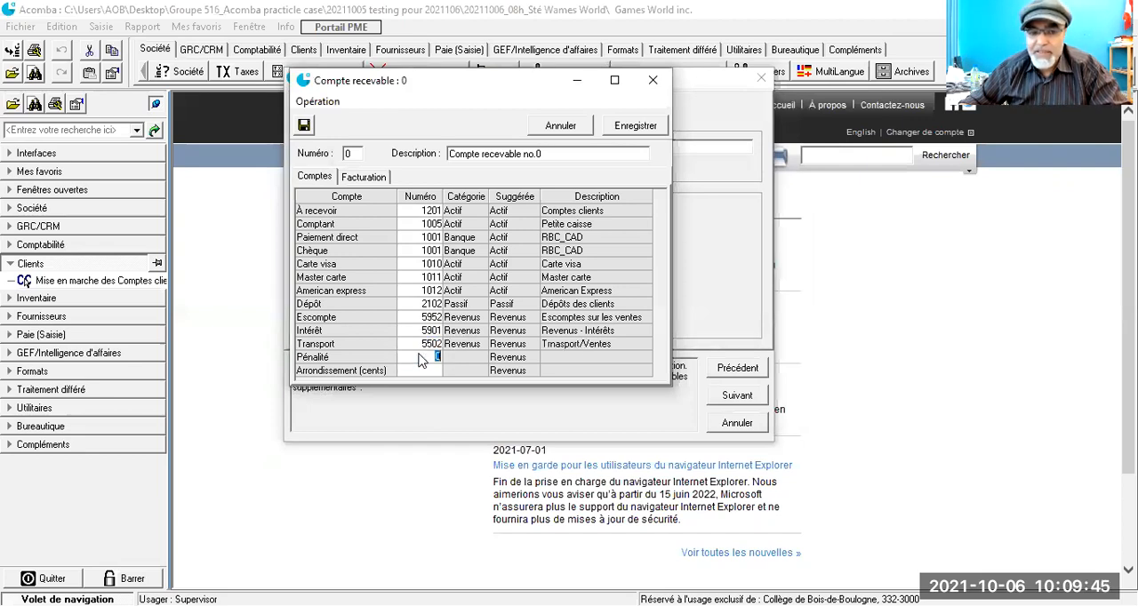
pyautogui.doubleClick(420, 356)
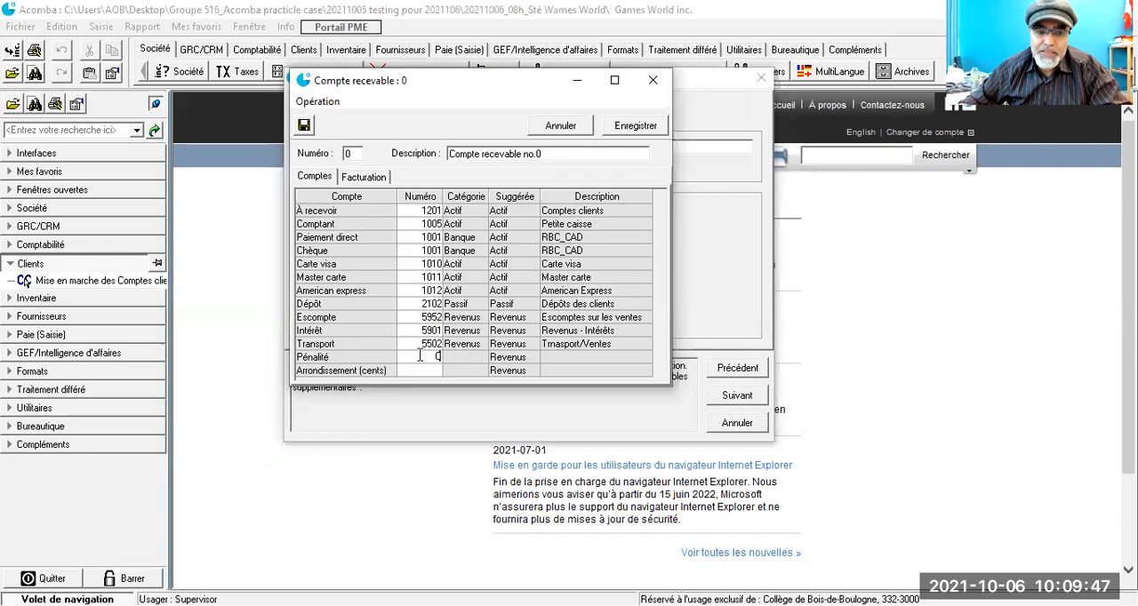
pyautogui.click(480, 312)
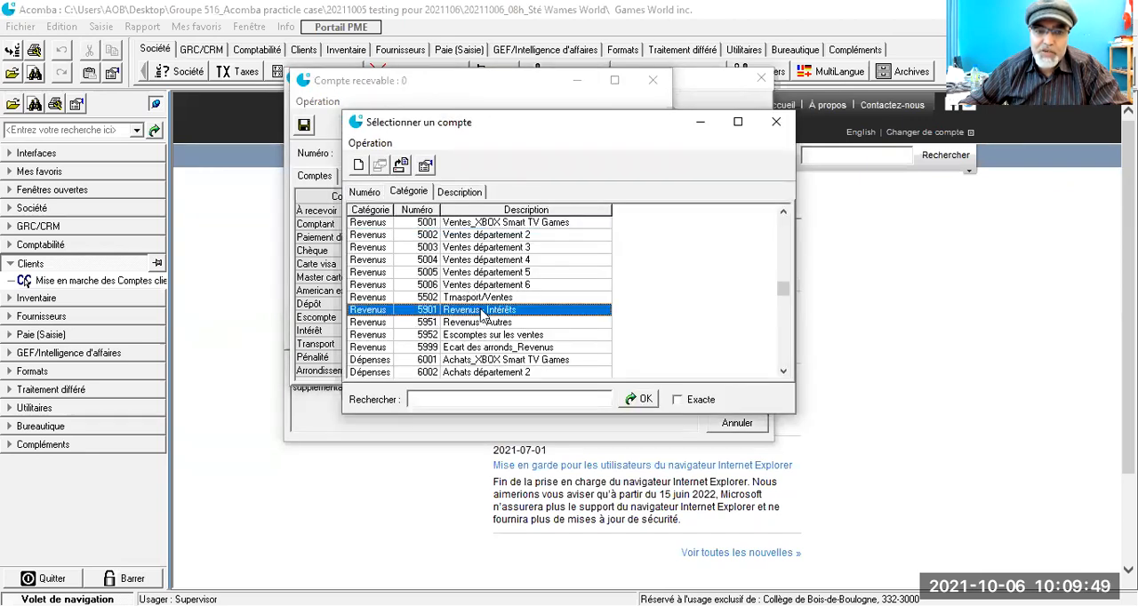
pyautogui.doubleClick(474, 311)
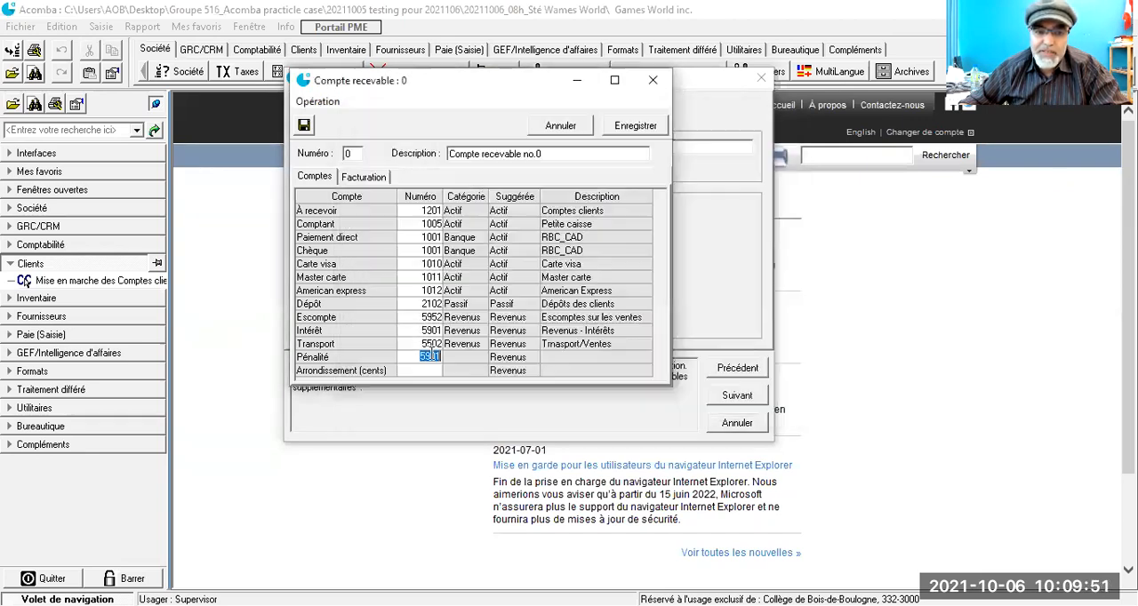
# Step: Assign revenue account 5999 Ecart des arronds_Revenus to the Arrondissement (cents) line of receivable account 0
pyautogui.click(415, 372)
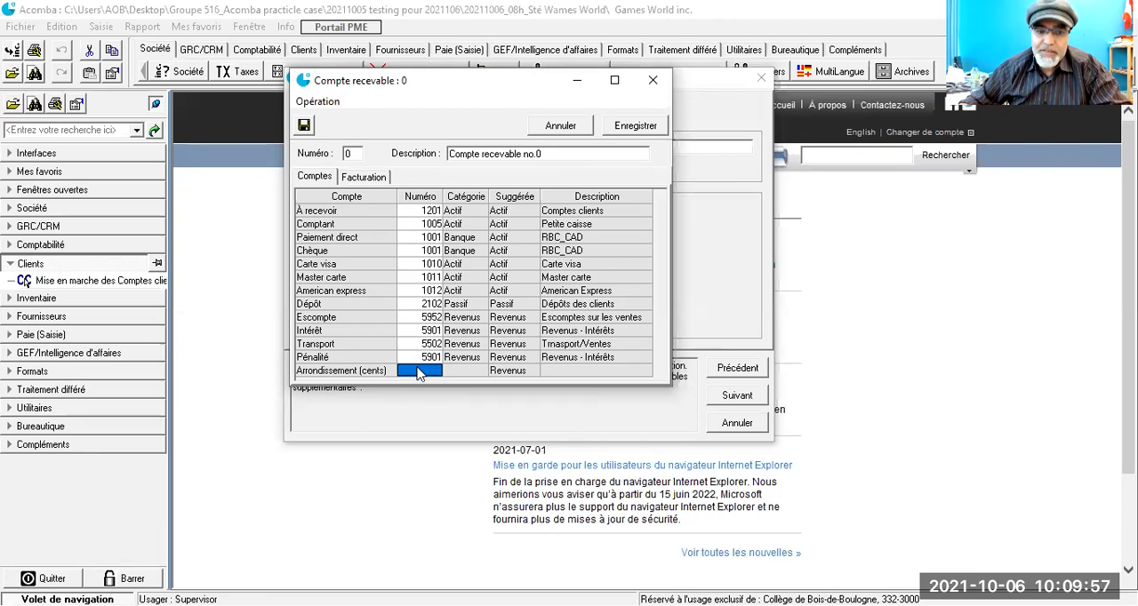
pyautogui.doubleClick(419, 371)
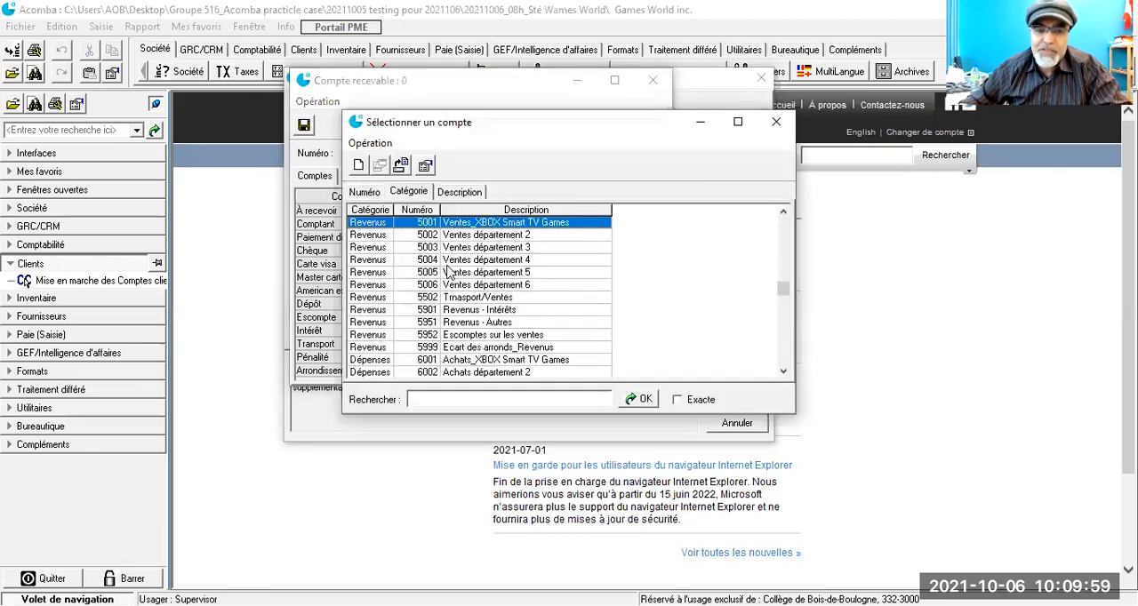
pyautogui.click(451, 348)
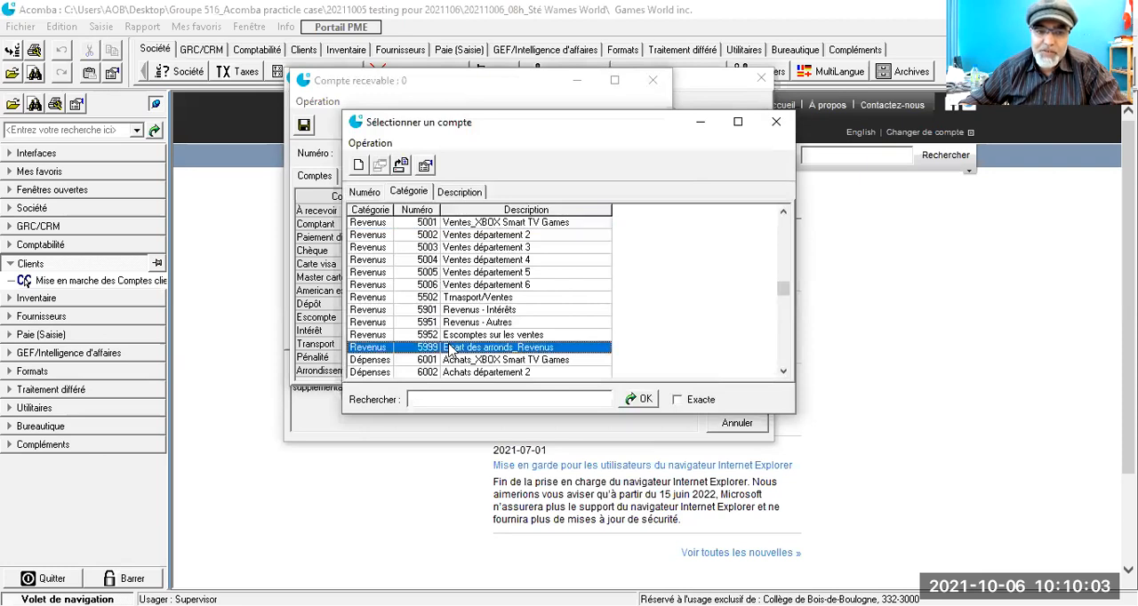
pyautogui.doubleClick(451, 349)
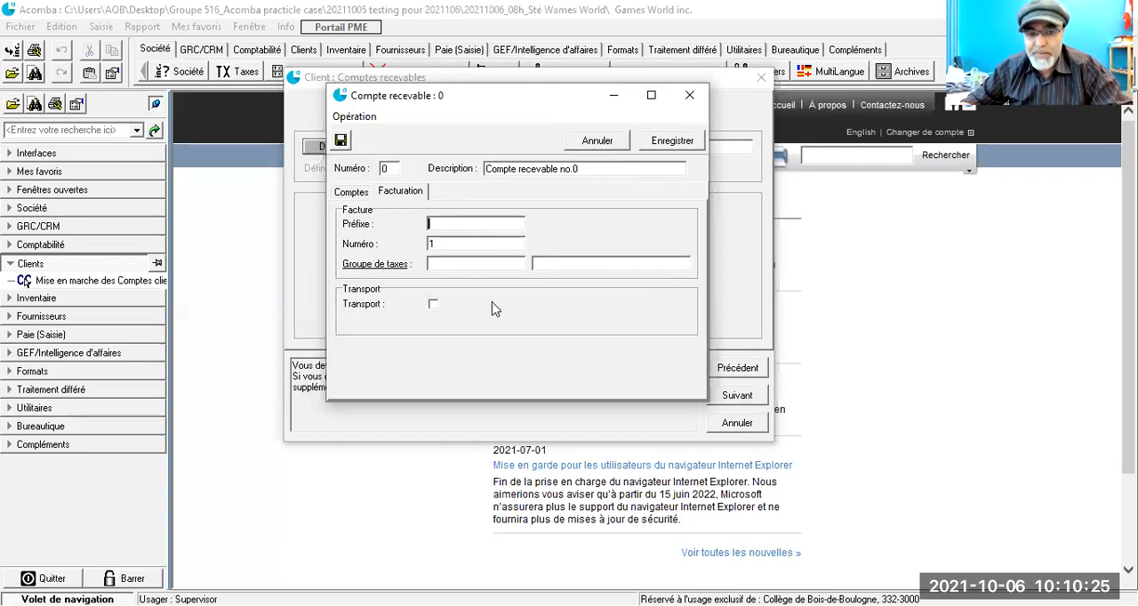
# Step: Assign the T.V.Q. (Québec) tax group to the invoicing settings of receivable account 0 and save the account
pyautogui.click(437, 244)
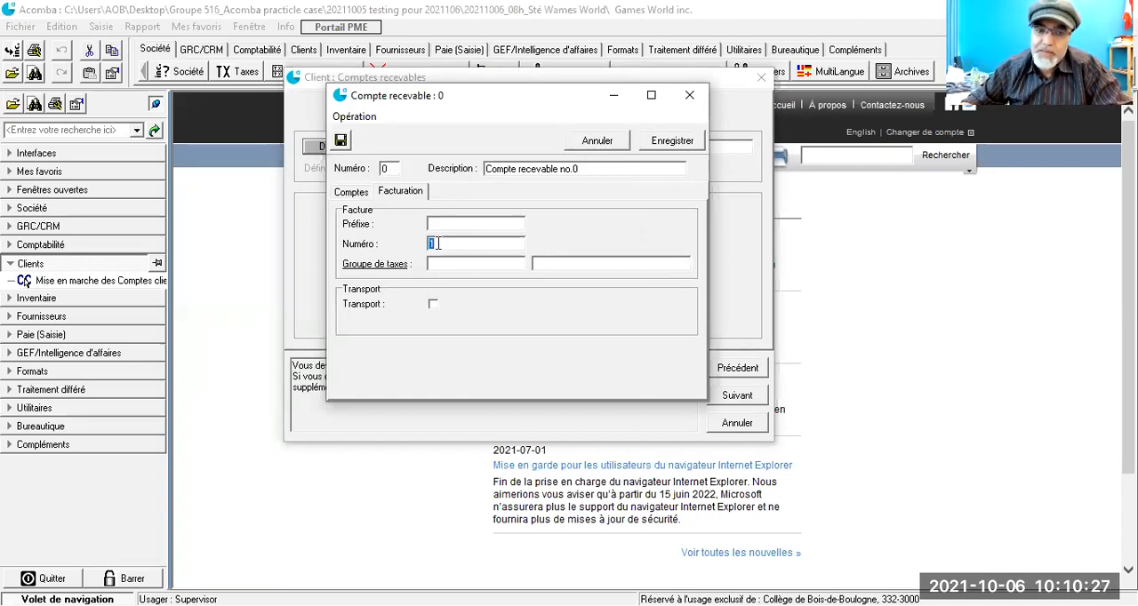
pyautogui.click(450, 266)
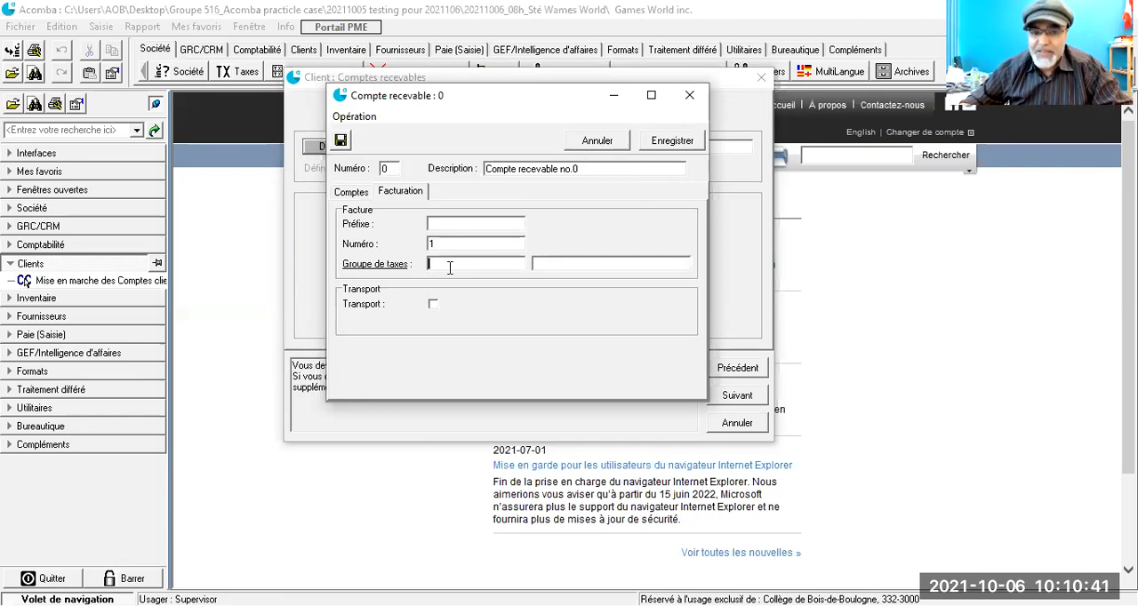
pyautogui.click(370, 269)
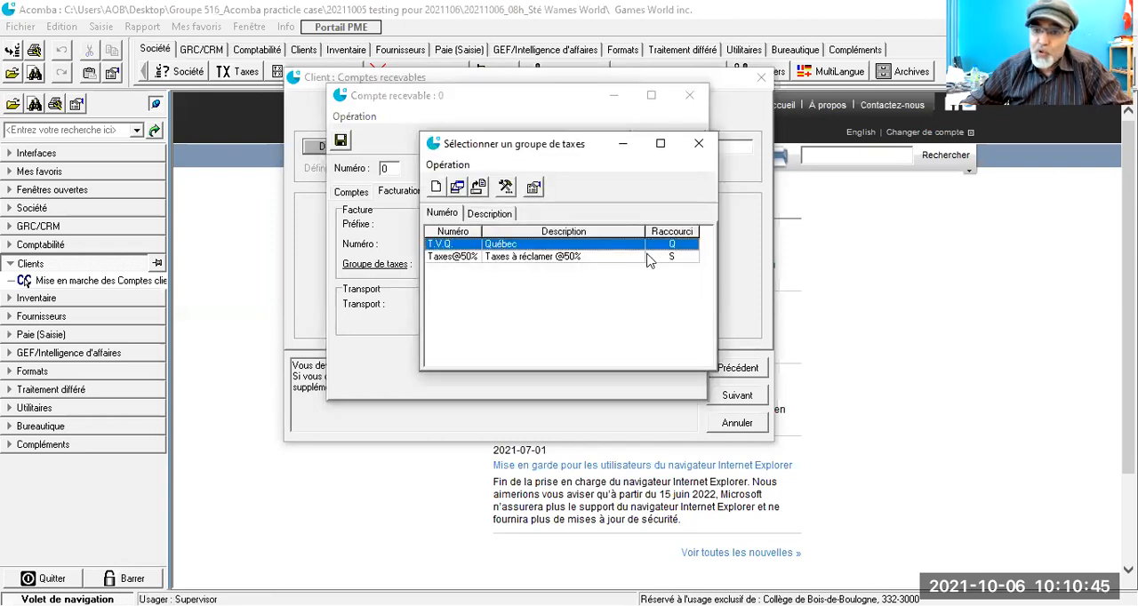
pyautogui.click(562, 258)
pyautogui.click(554, 246)
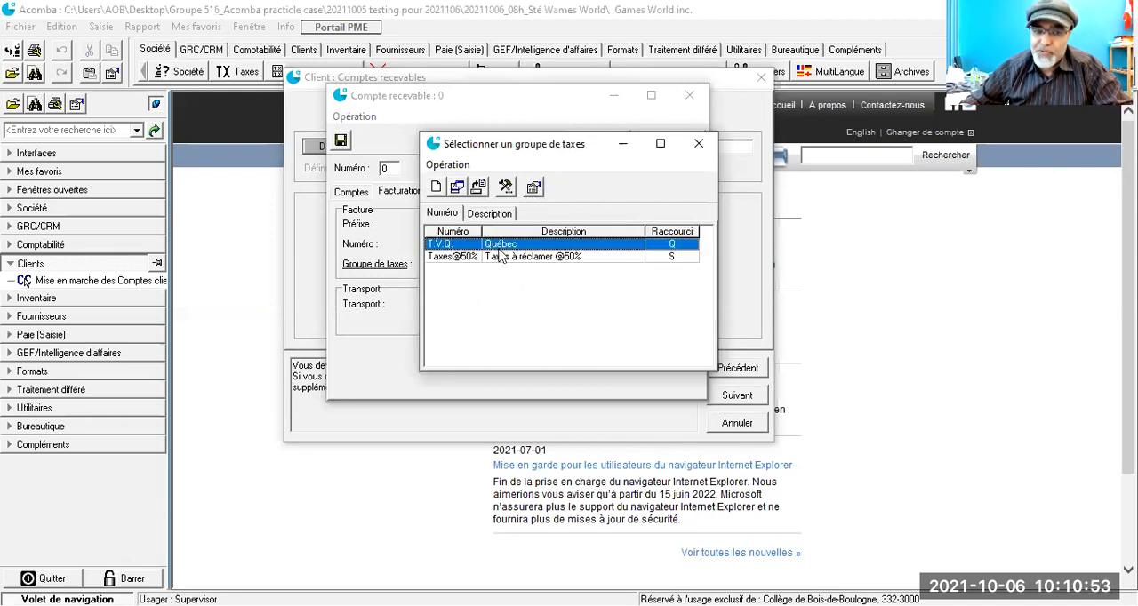
pyautogui.doubleClick(495, 246)
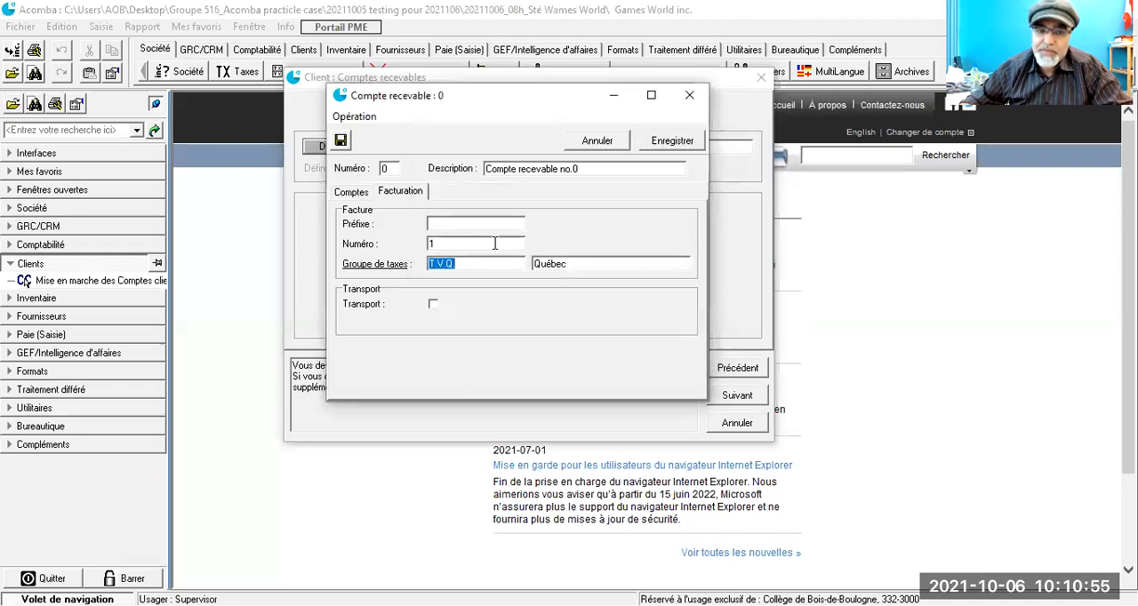
pyautogui.click(672, 141)
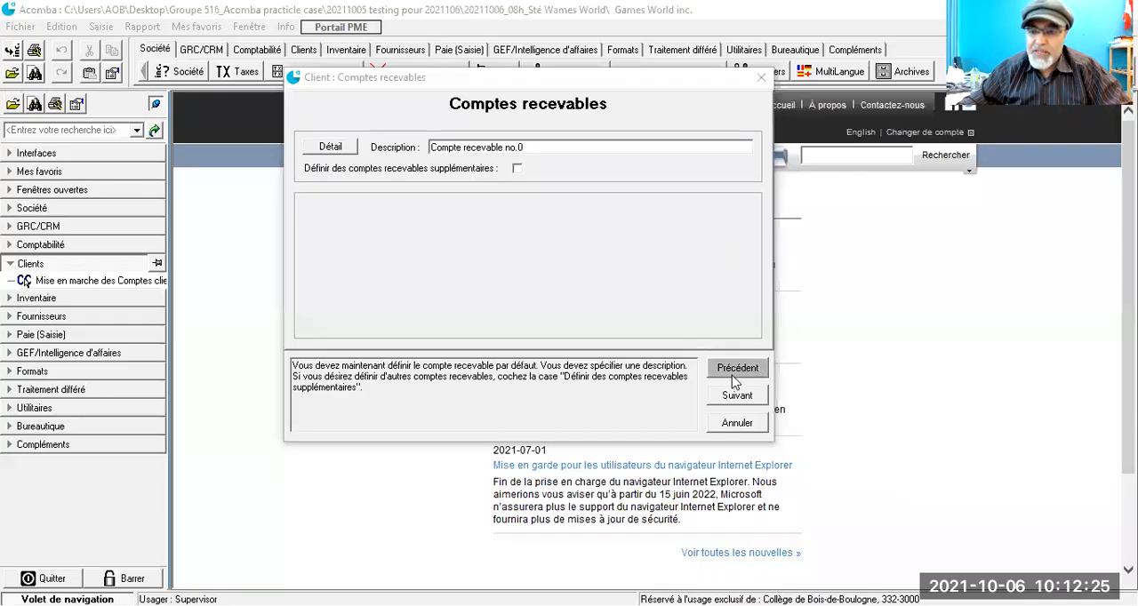
# Step: Accept the receivable account and the default order management parameters, and review the startup summary through to its end
pyautogui.click(737, 397)
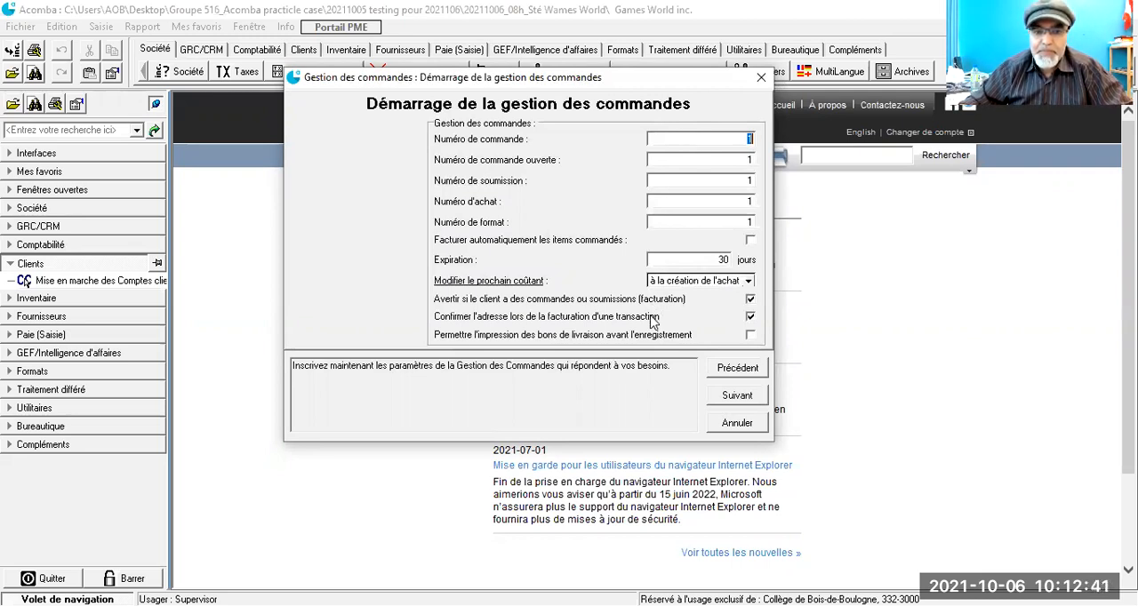
pyautogui.click(752, 397)
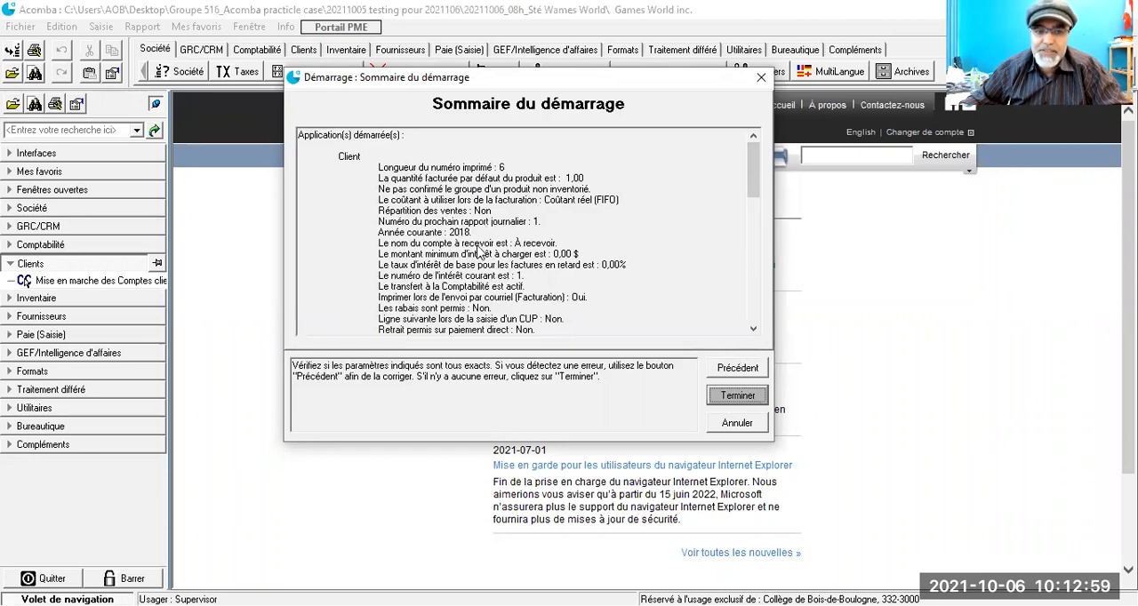
pyautogui.scroll(-1, 511, 241)
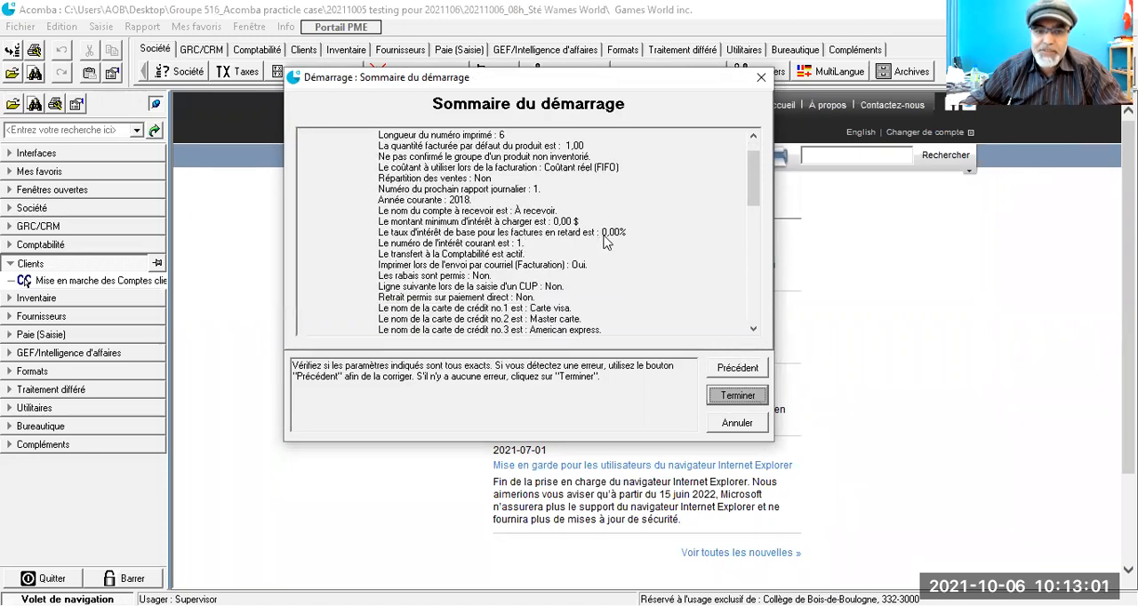
pyautogui.scroll(-8, 603, 242)
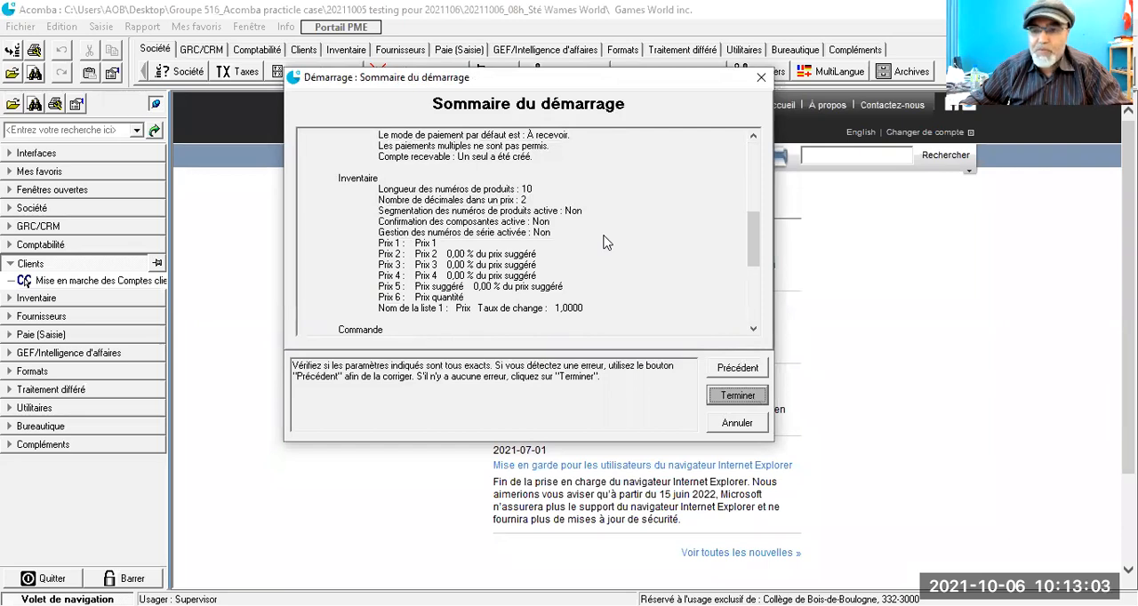
pyautogui.scroll(-1, 603, 242)
pyautogui.scroll(-5, 603, 242)
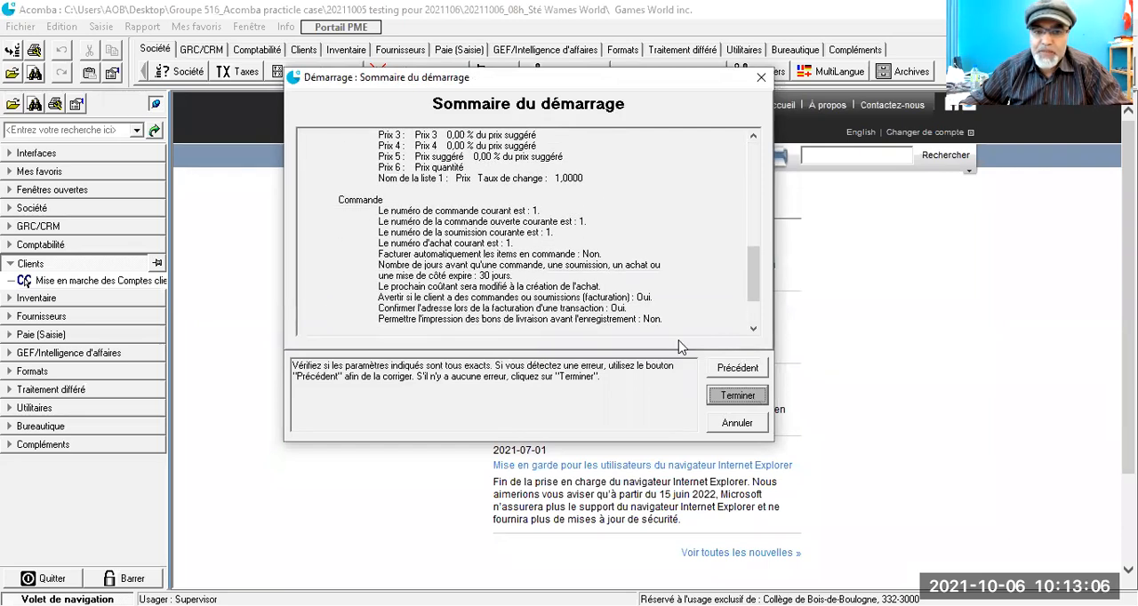
# Step: Finish the startup, confirm that the selected applications be started with the listed parameters, and dismiss the error message
pyautogui.click(739, 397)
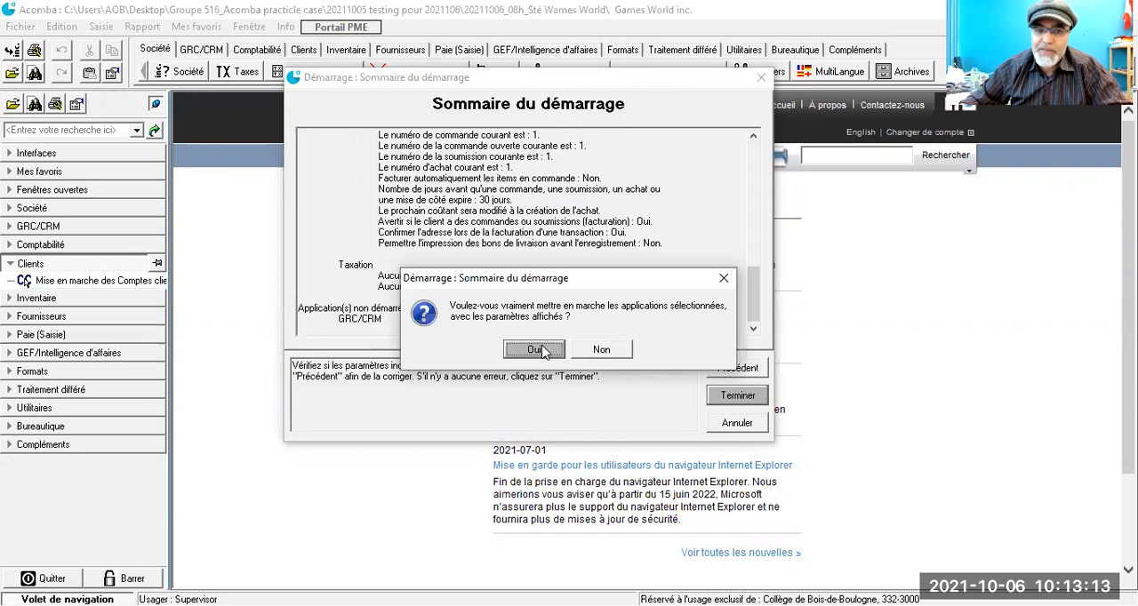
pyautogui.click(537, 349)
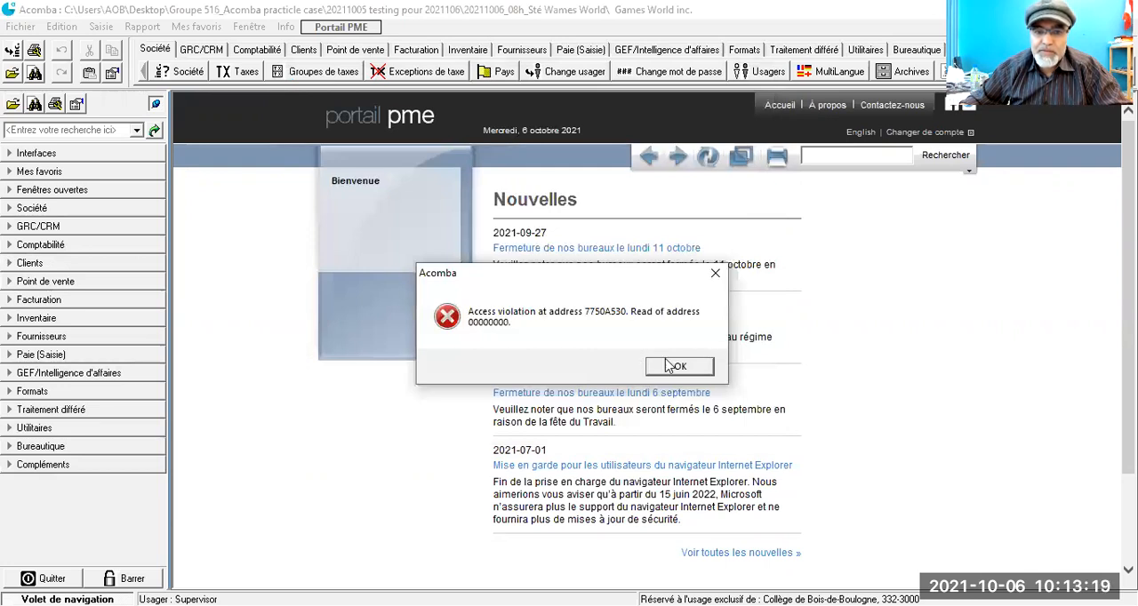
pyautogui.click(672, 368)
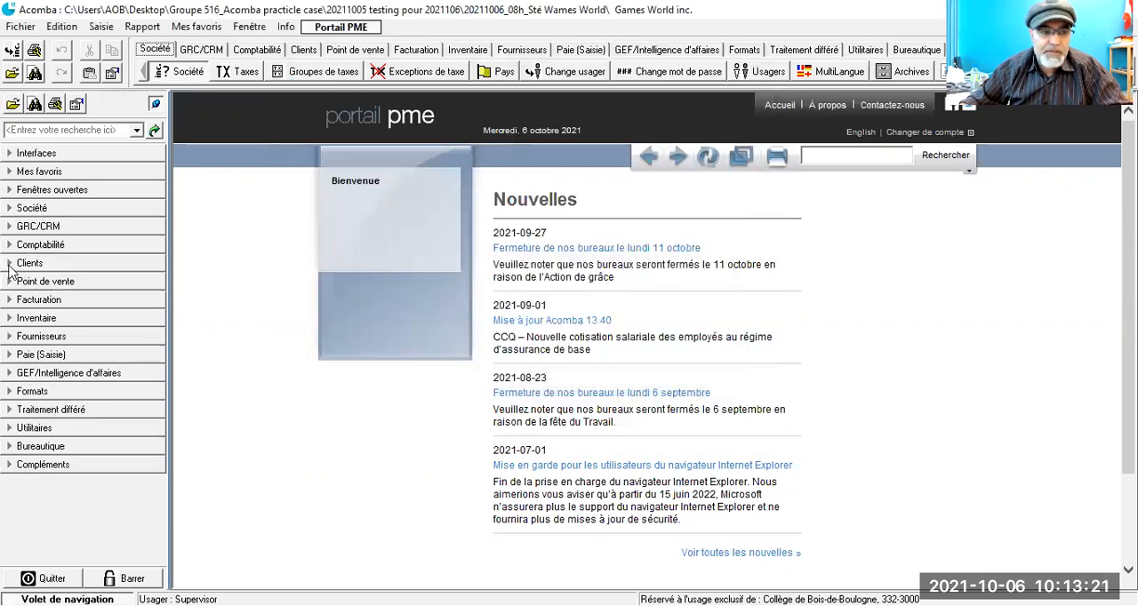
# Step: Show the functions of the Clients module and close the Portail PME page
pyautogui.click(10, 265)
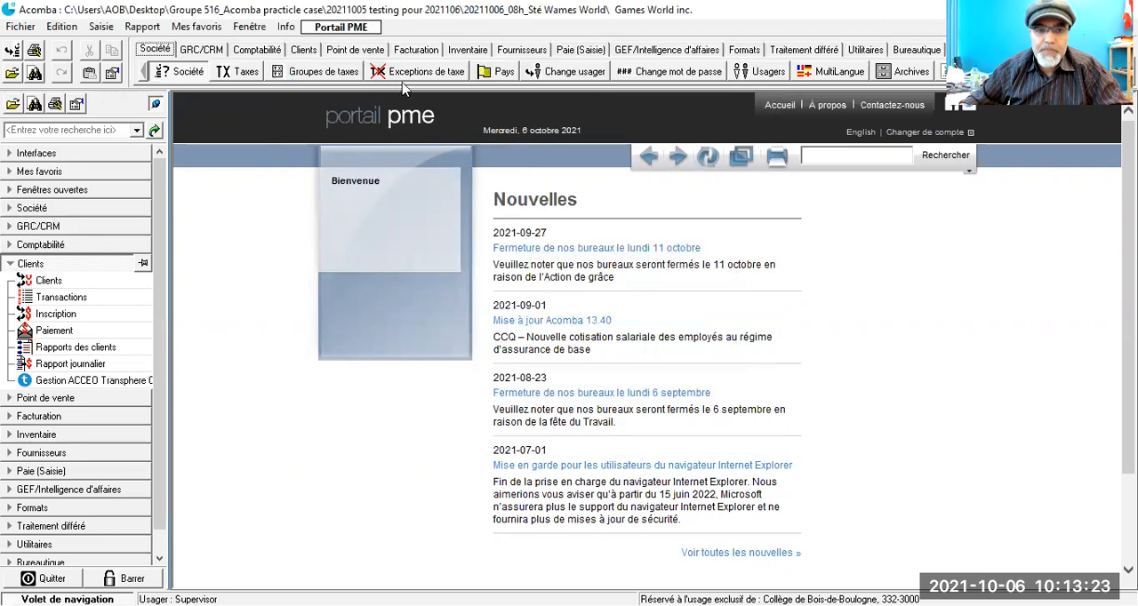
pyautogui.click(364, 32)
pyautogui.click(45, 281)
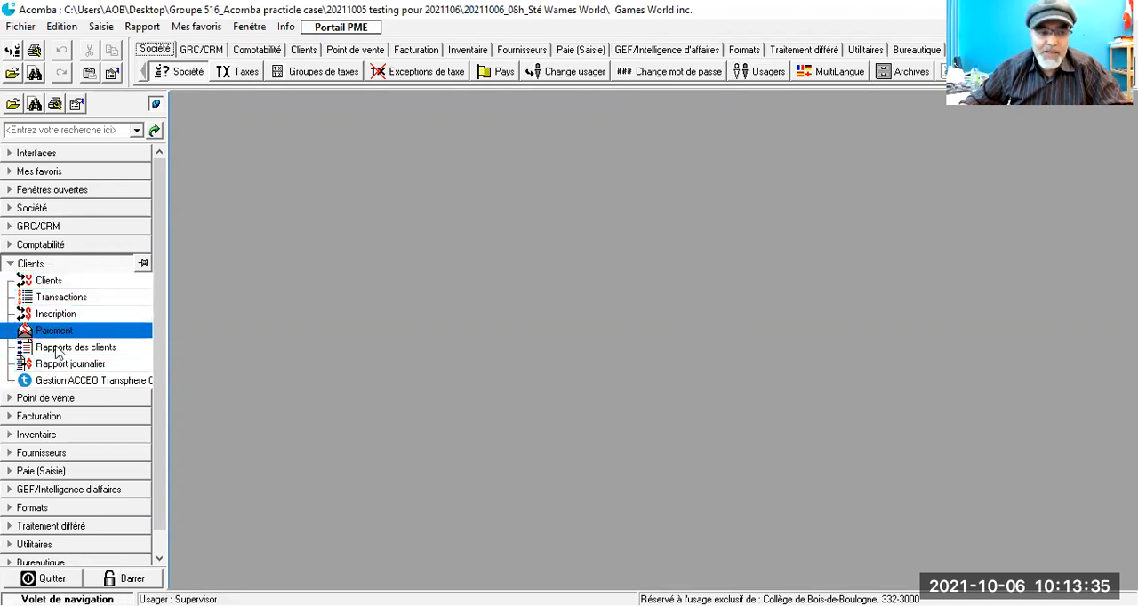
# Step: Examine the functions available in the Facturation, Inventaire, Fournisseurs and Clients modules, including the sales reports, Vendeurs, Territoires and Rabais client
pyautogui.click(23, 417)
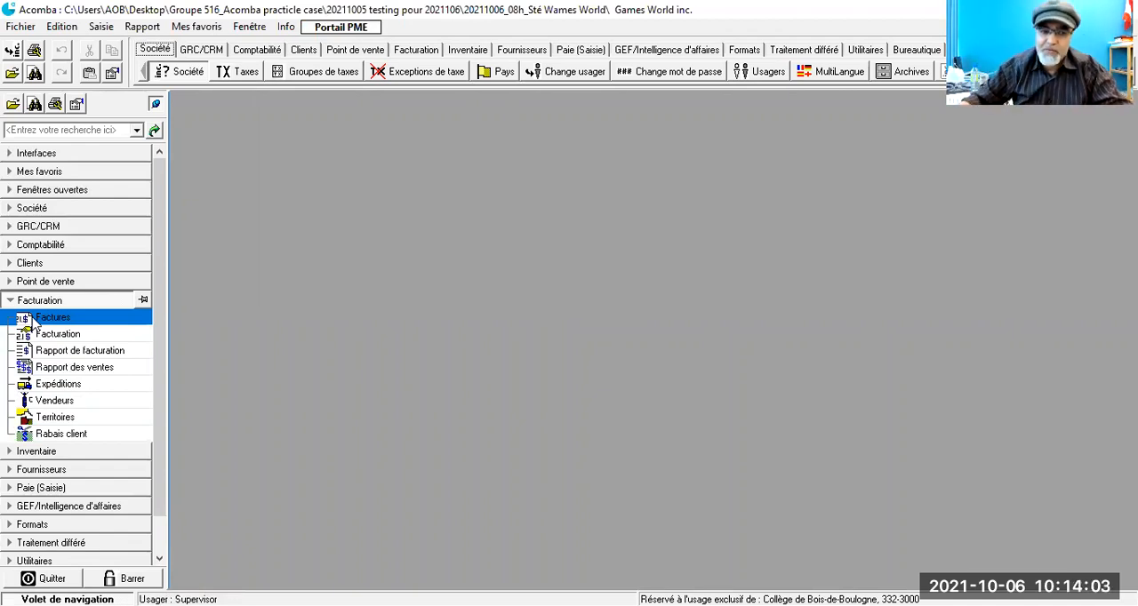
pyautogui.click(10, 453)
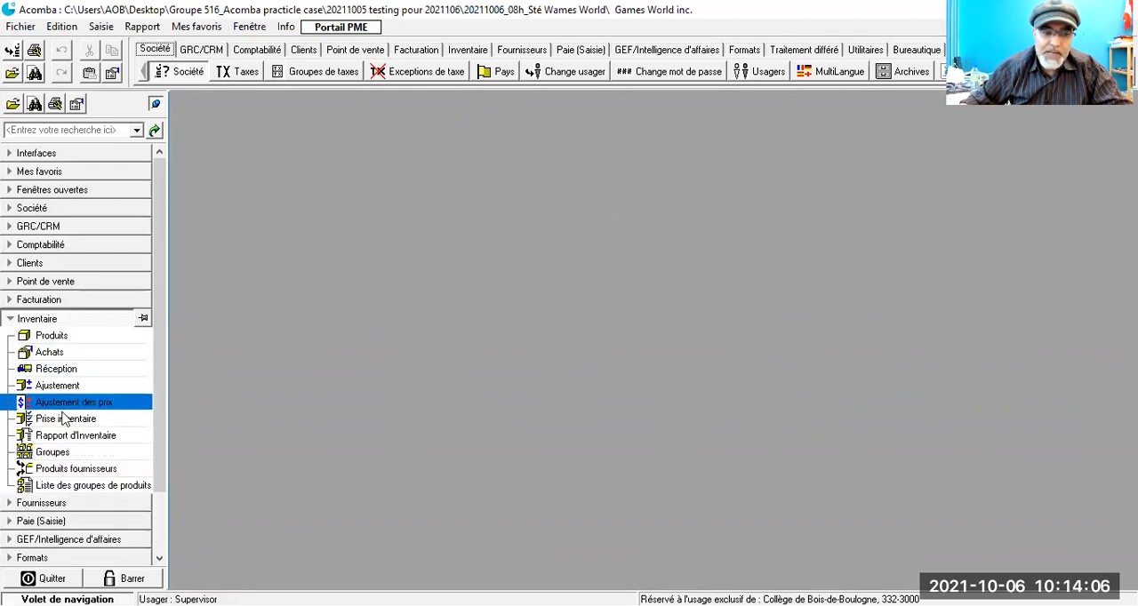
pyautogui.click(9, 503)
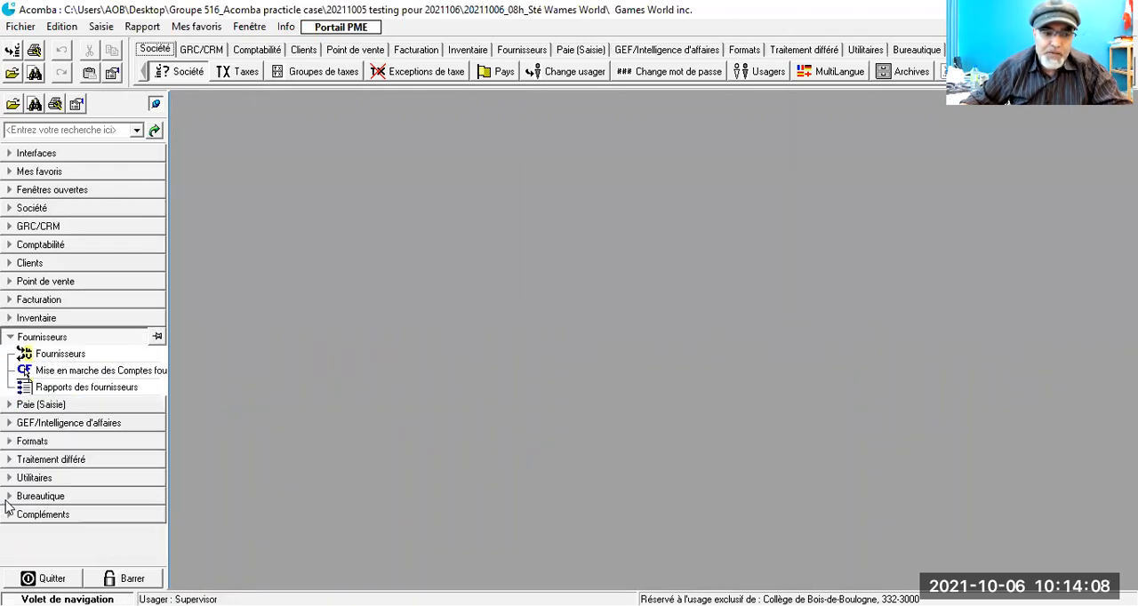
pyautogui.click(20, 263)
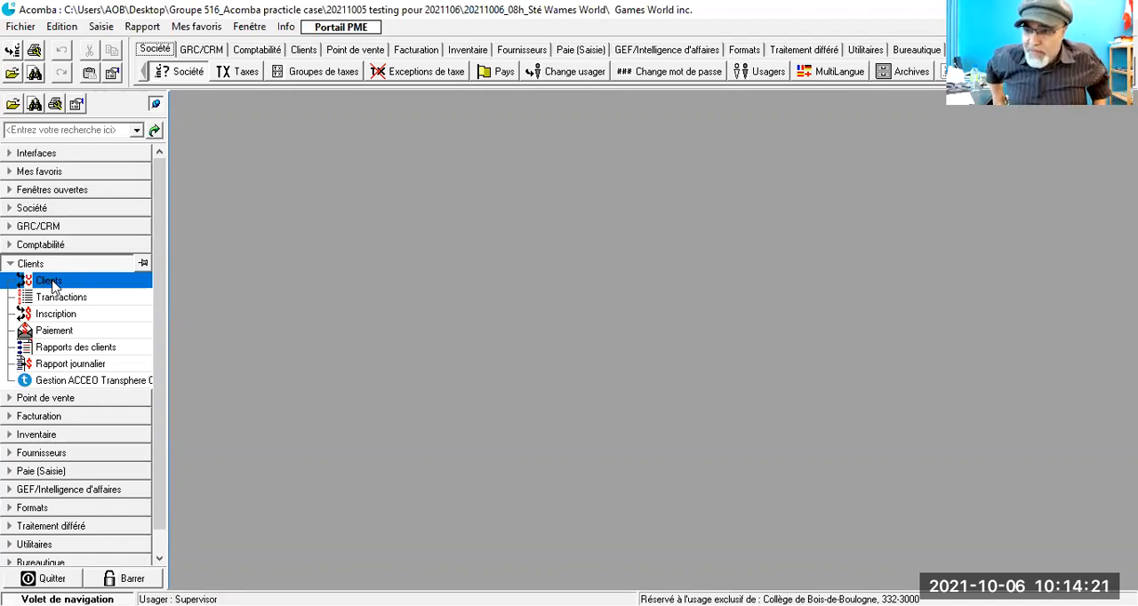
pyautogui.click(14, 417)
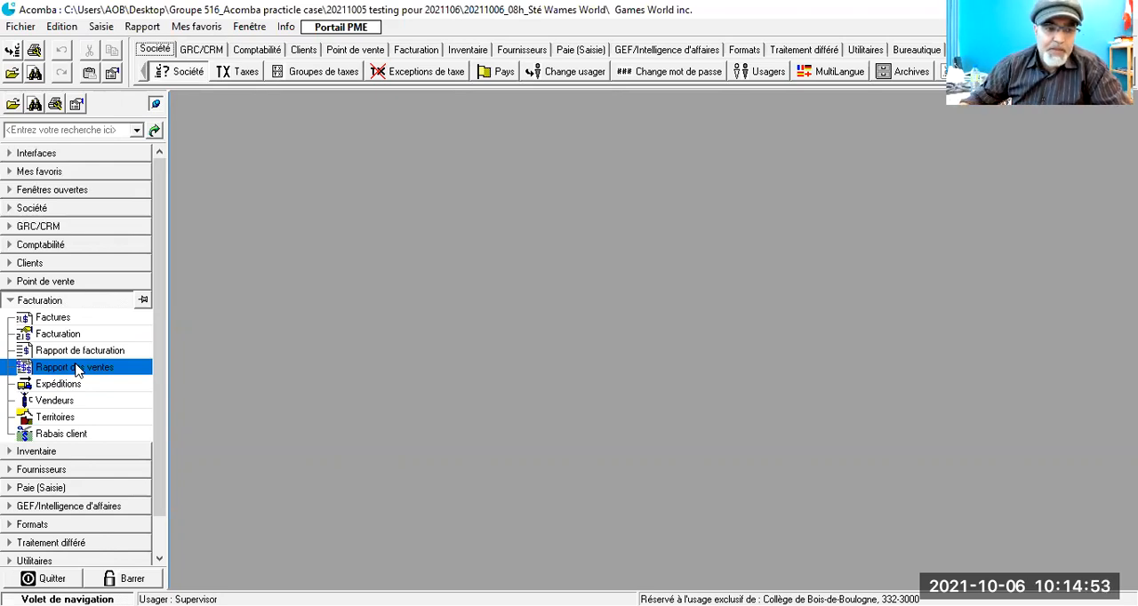
pyautogui.click(69, 351)
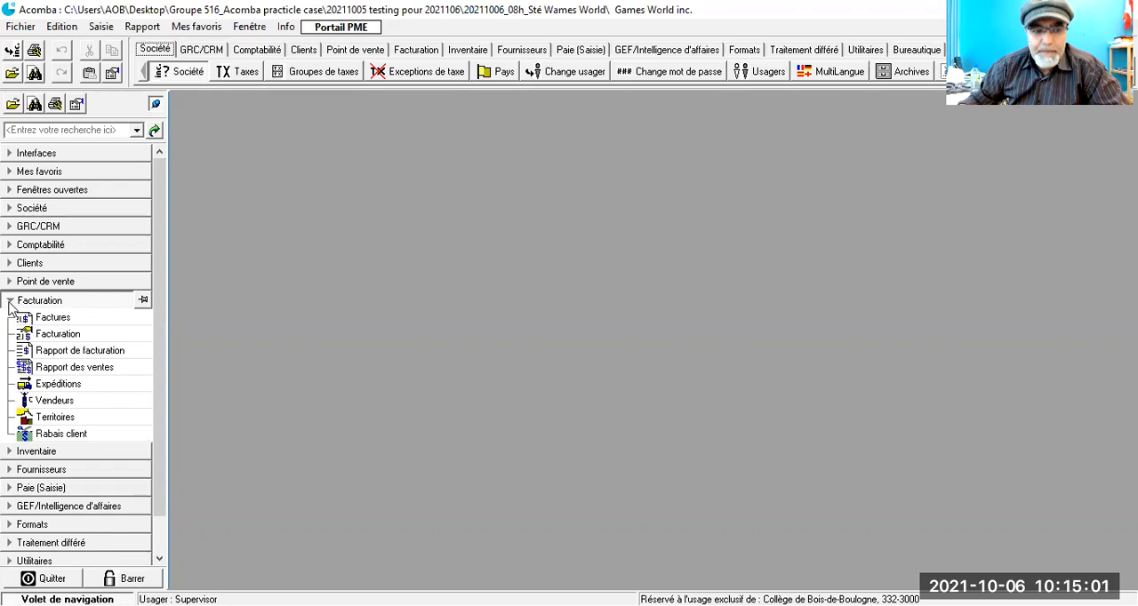
pyautogui.click(9, 302)
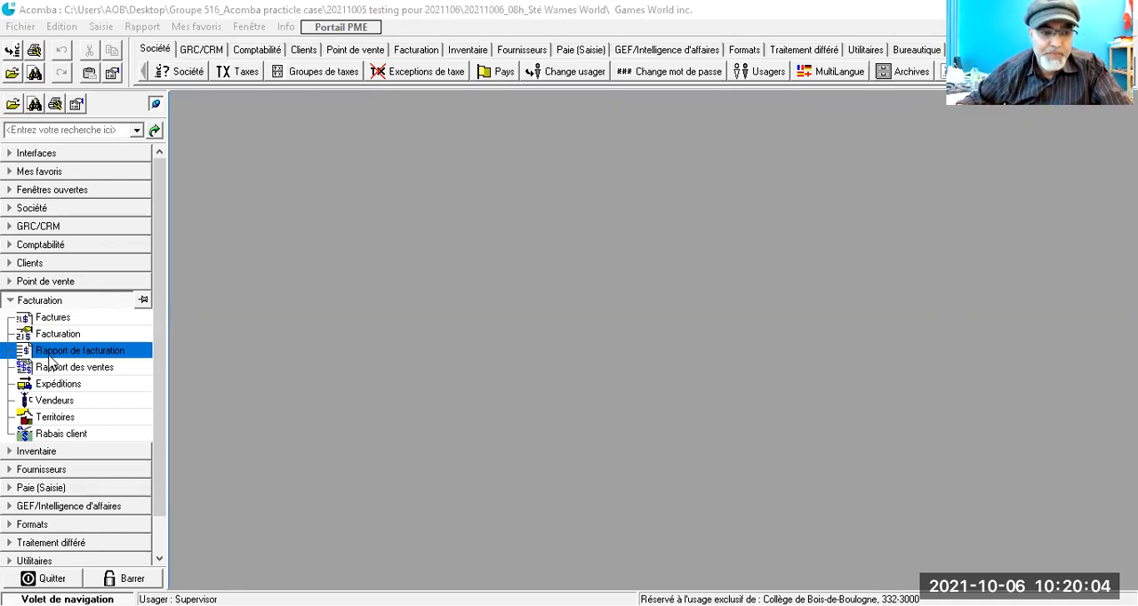
pyautogui.click(51, 402)
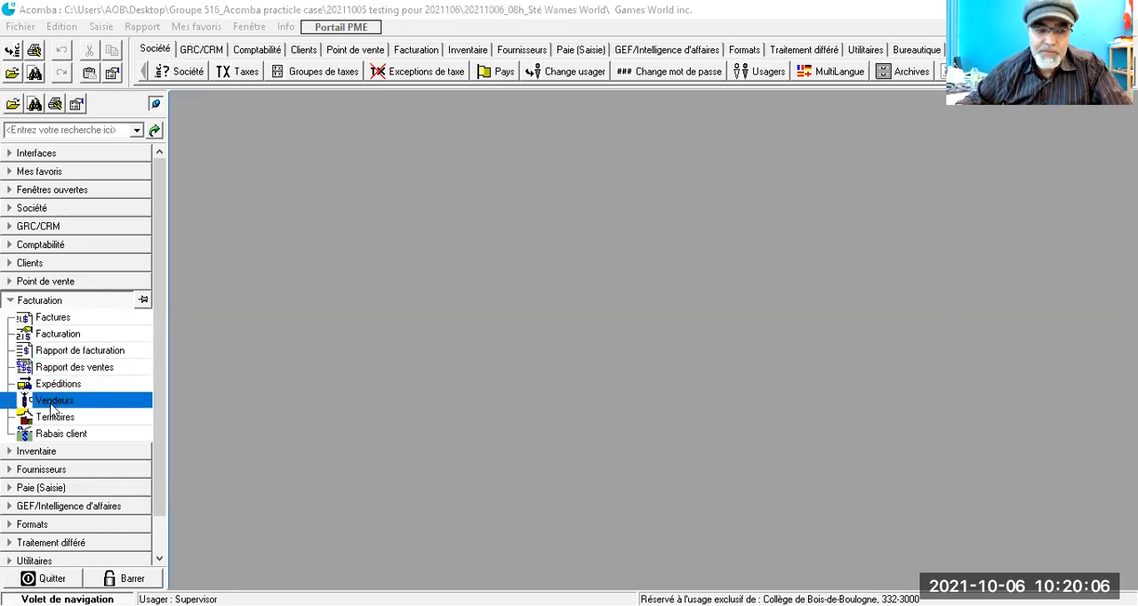
pyautogui.click(50, 423)
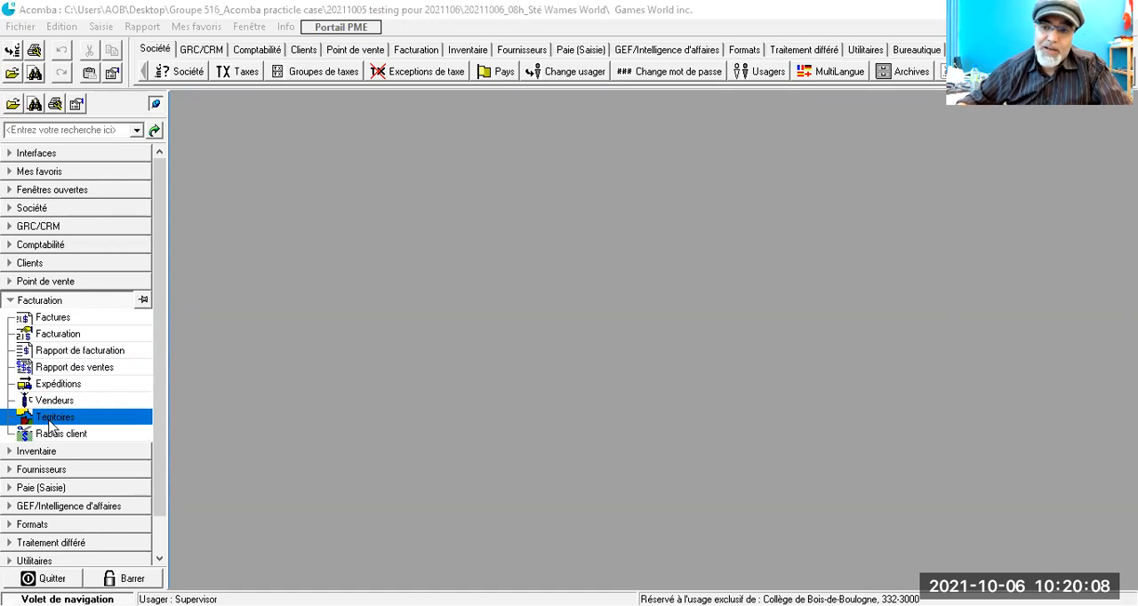
pyautogui.click(50, 436)
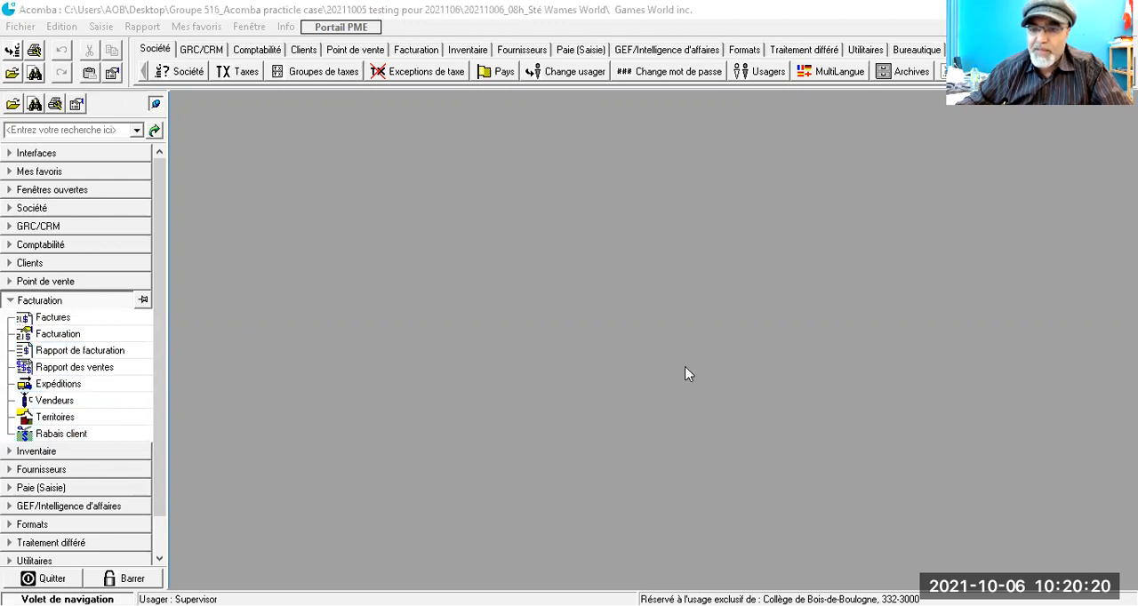
# Step: Bring up the Expéditions list of the Facturation module, then widen its window and move it near the navigation pane
pyautogui.click(50, 389)
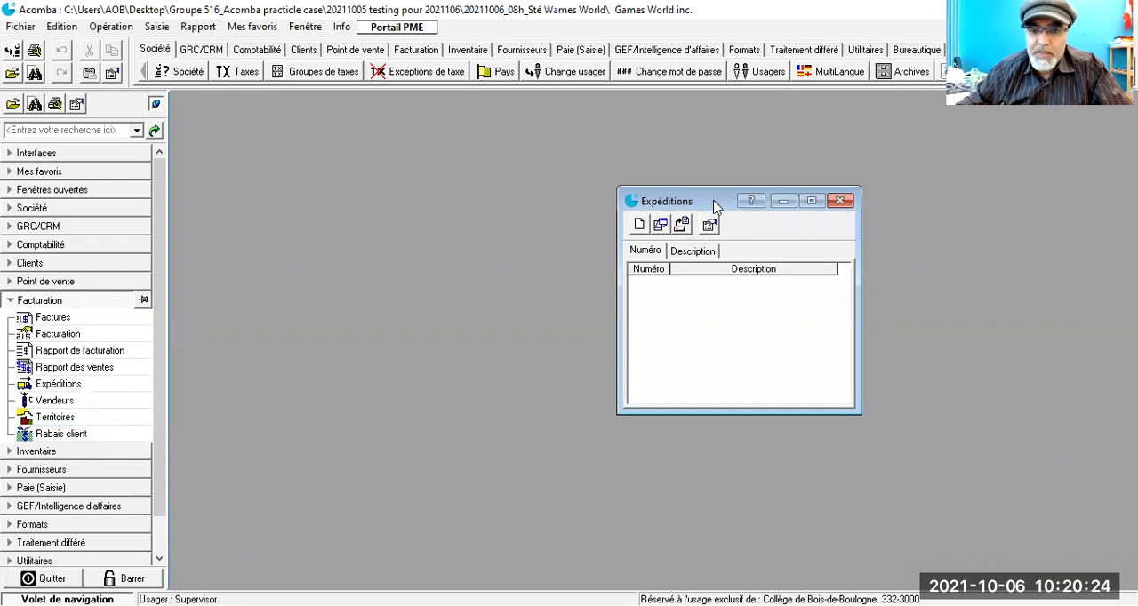
pyautogui.moveTo(711, 205); pyautogui.dragTo(383, 141)
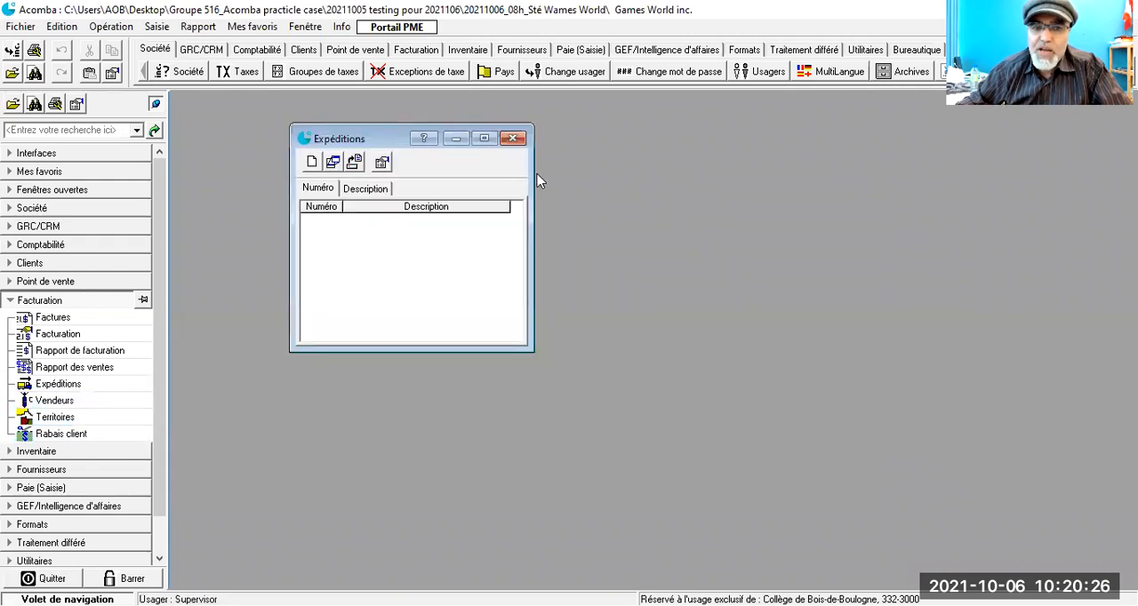
pyautogui.moveTo(534, 173); pyautogui.dragTo(835, 237)
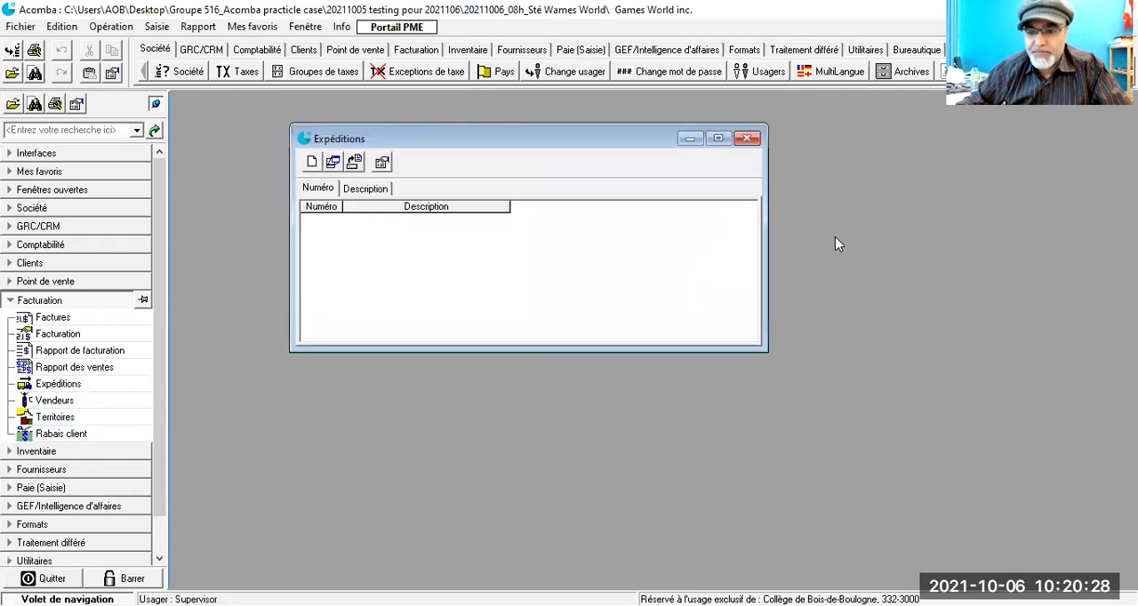
pyautogui.moveTo(290, 211); pyautogui.dragTo(204, 193)
pyautogui.moveTo(404, 135); pyautogui.dragTo(416, 113)
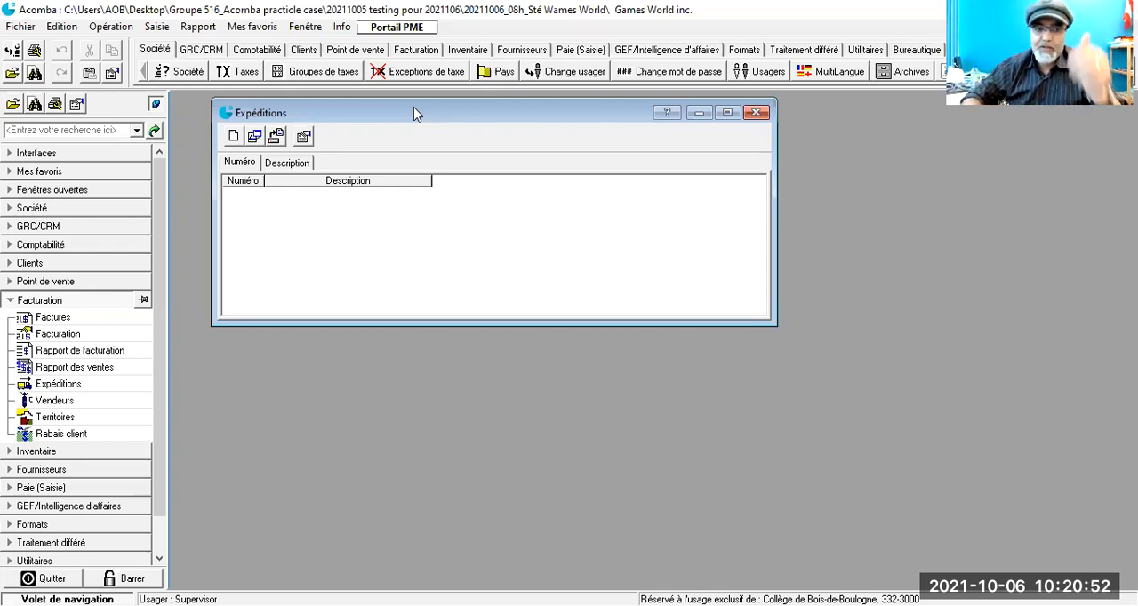
# Step: Create a new shipping method with number 1 and description FedEX, and save it
pyautogui.click(233, 136)
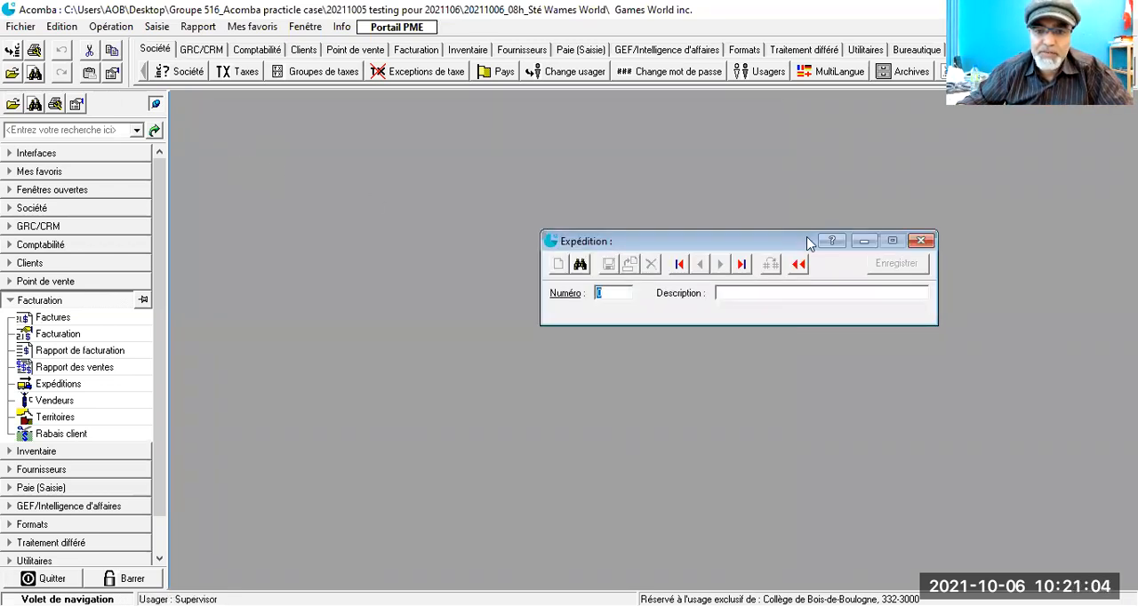
pyautogui.moveTo(776, 244); pyautogui.dragTo(450, 196)
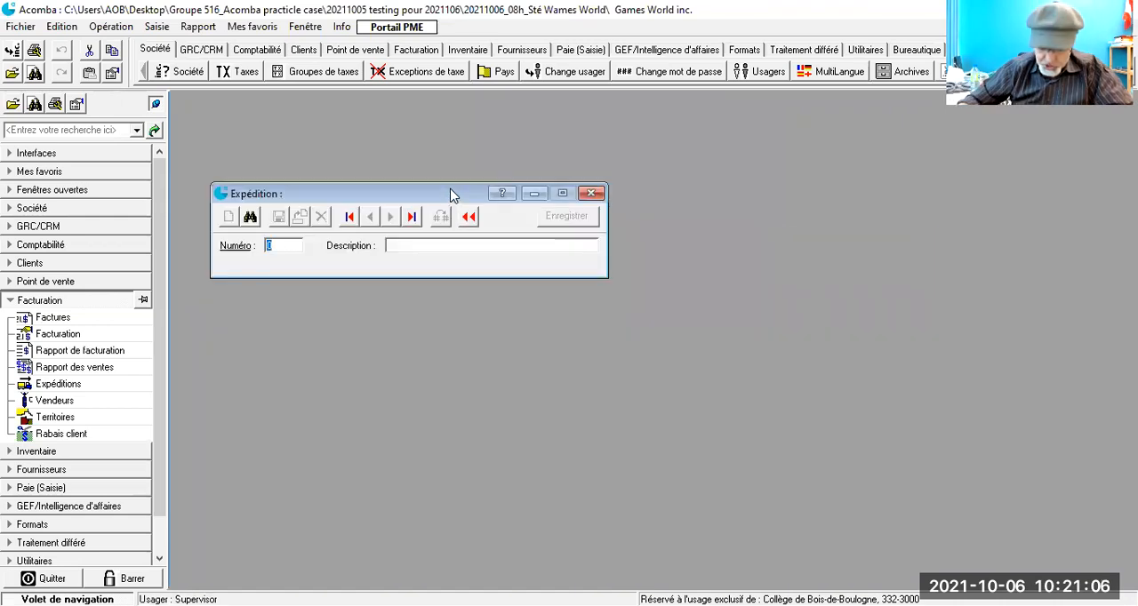
pyautogui.write('1')
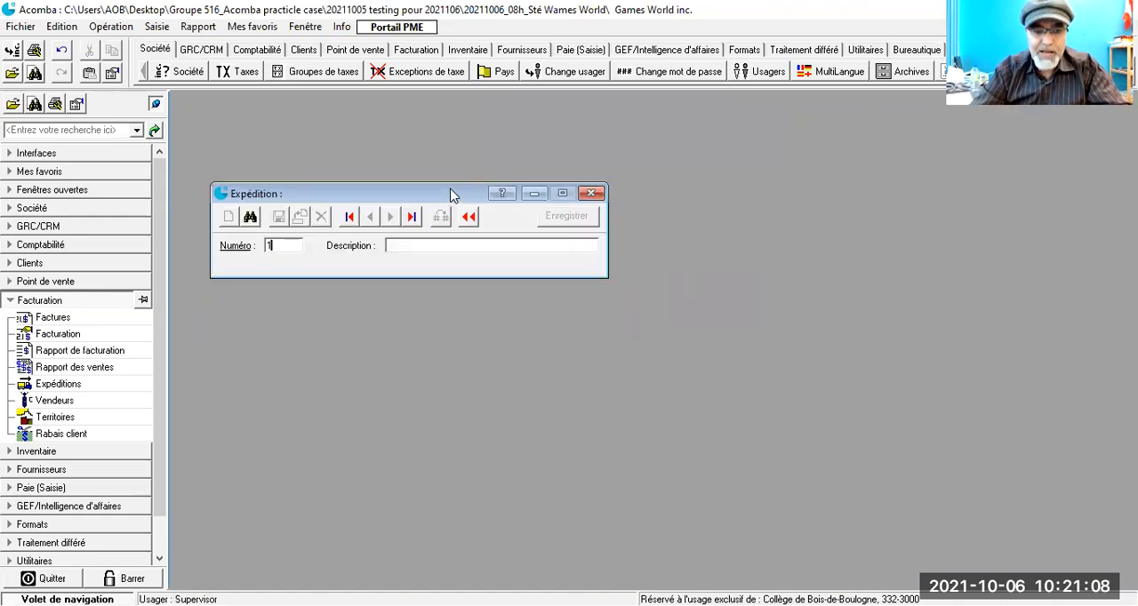
pyautogui.press('Tab')
pyautogui.write('Fe')
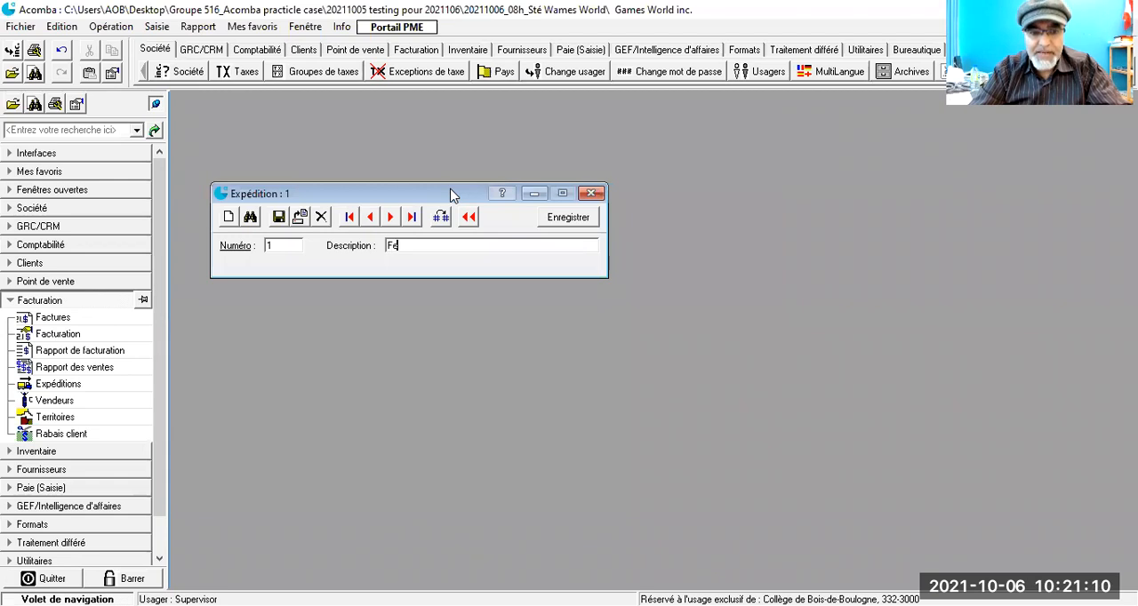
pyautogui.write('d')
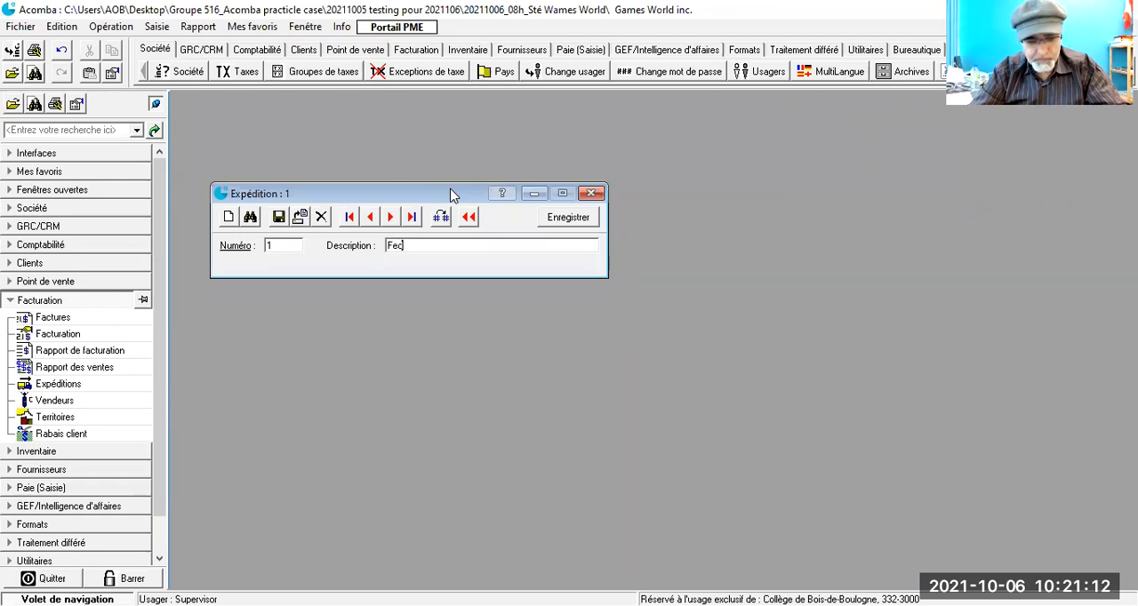
pyautogui.write('Ex')
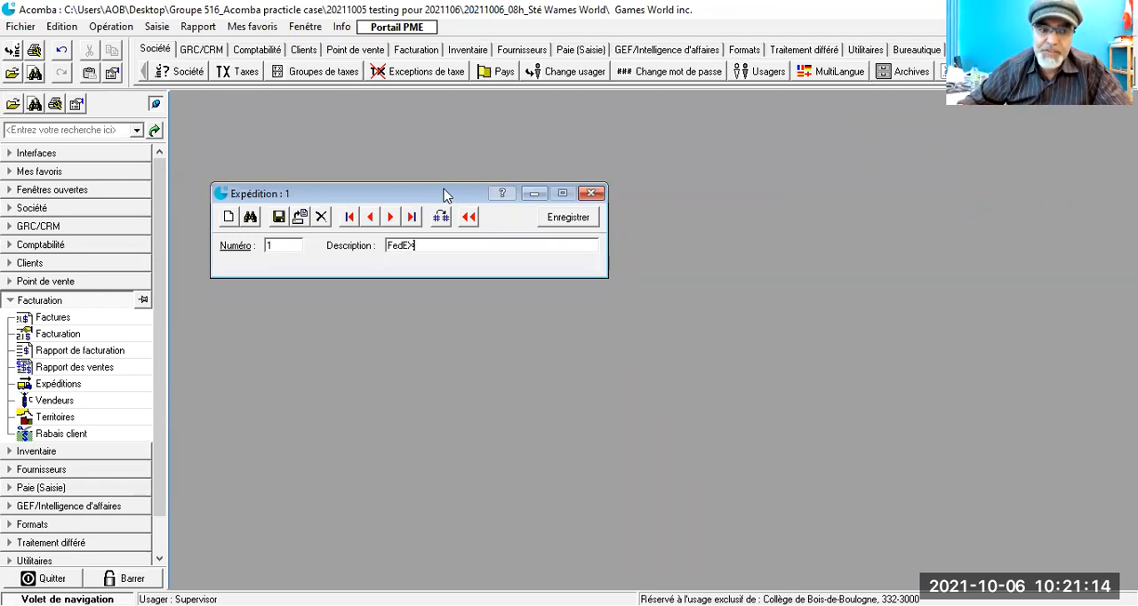
pyautogui.click(278, 218)
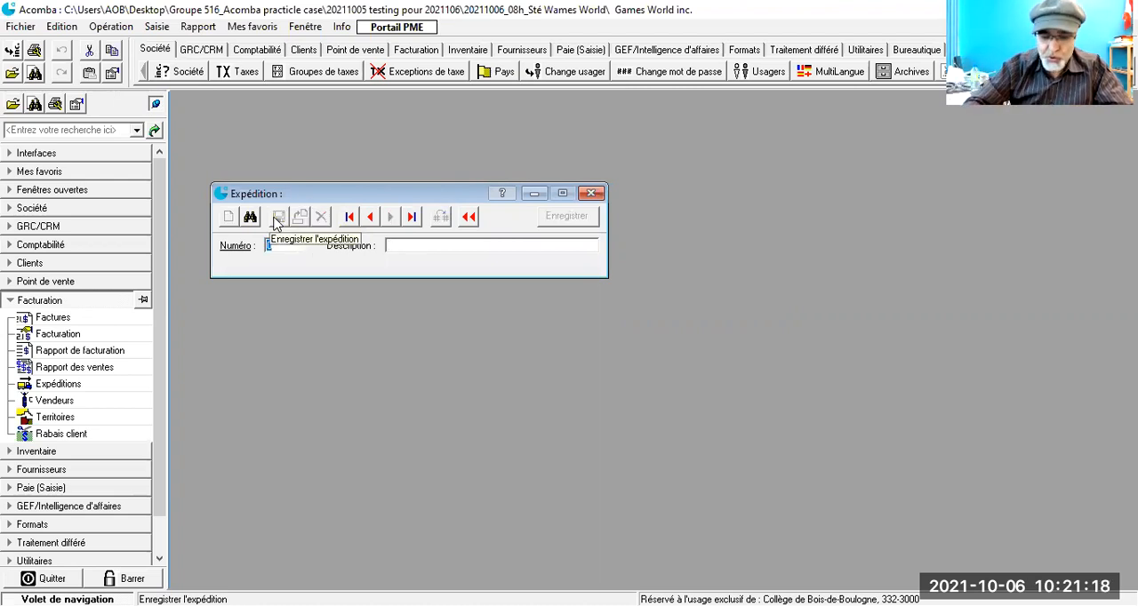
# Step: Add shipping method number 2 with the description Postes Canada and save it
pyautogui.press('Return')
pyautogui.write('Fostes Canada')
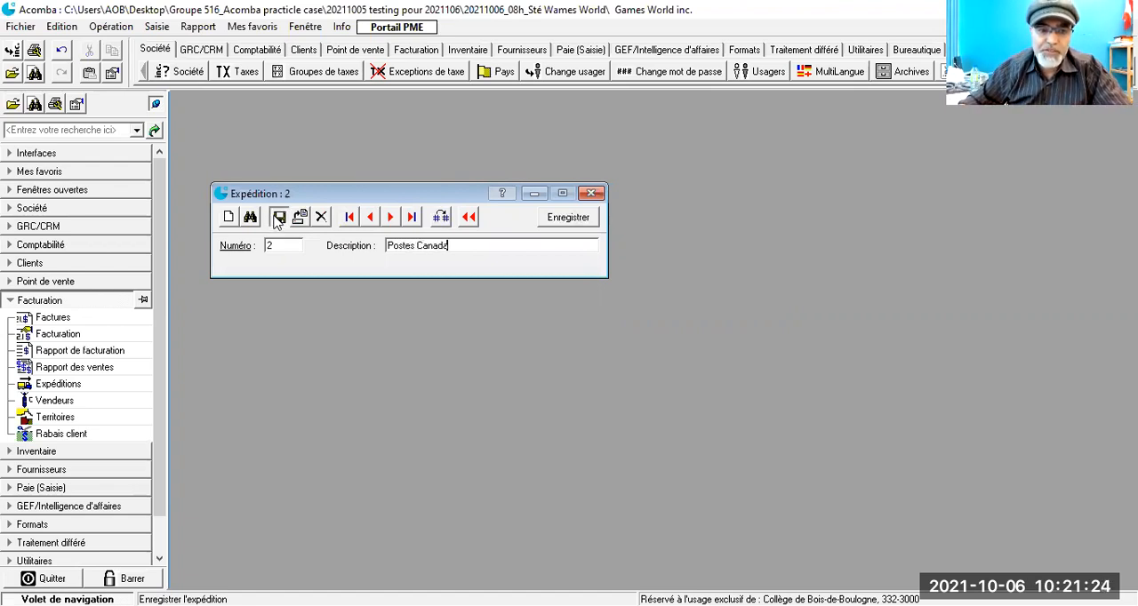
pyautogui.click(279, 218)
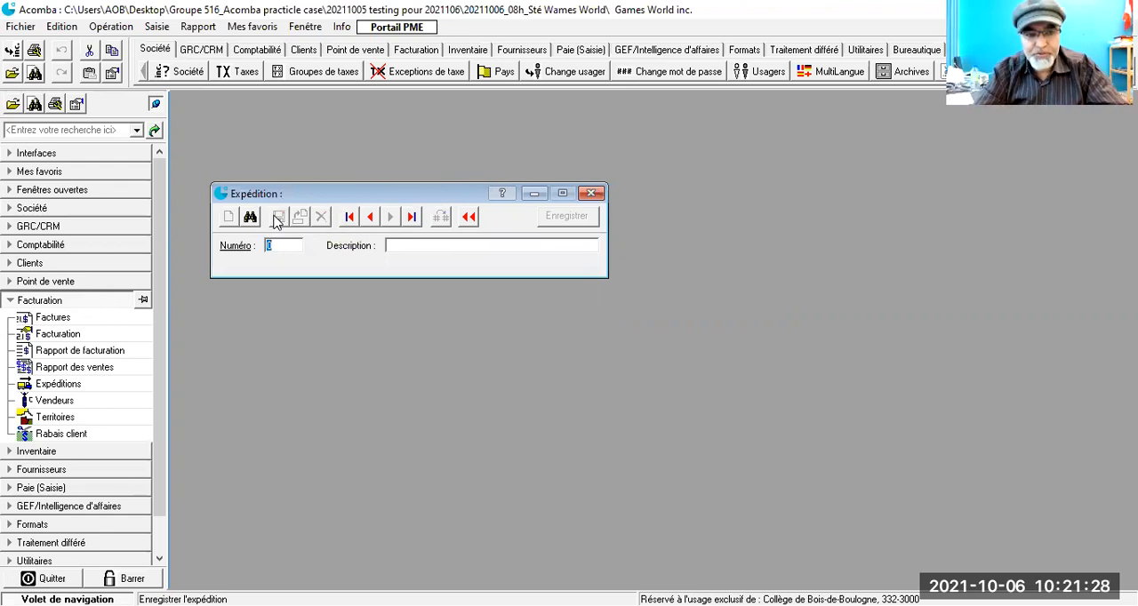
# Step: Add shipping method number 3 with the description Camion de la société and save it
pyautogui.write('3')
pyautogui.press('Tab')
pyautogui.write('Carion de')
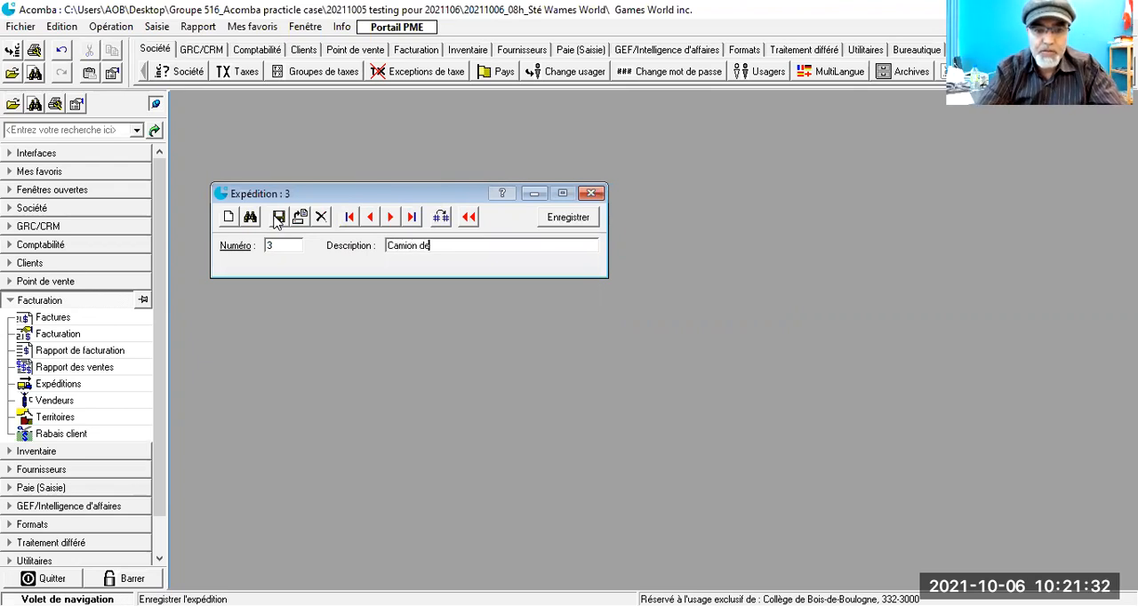
pyautogui.write(' la scciété')
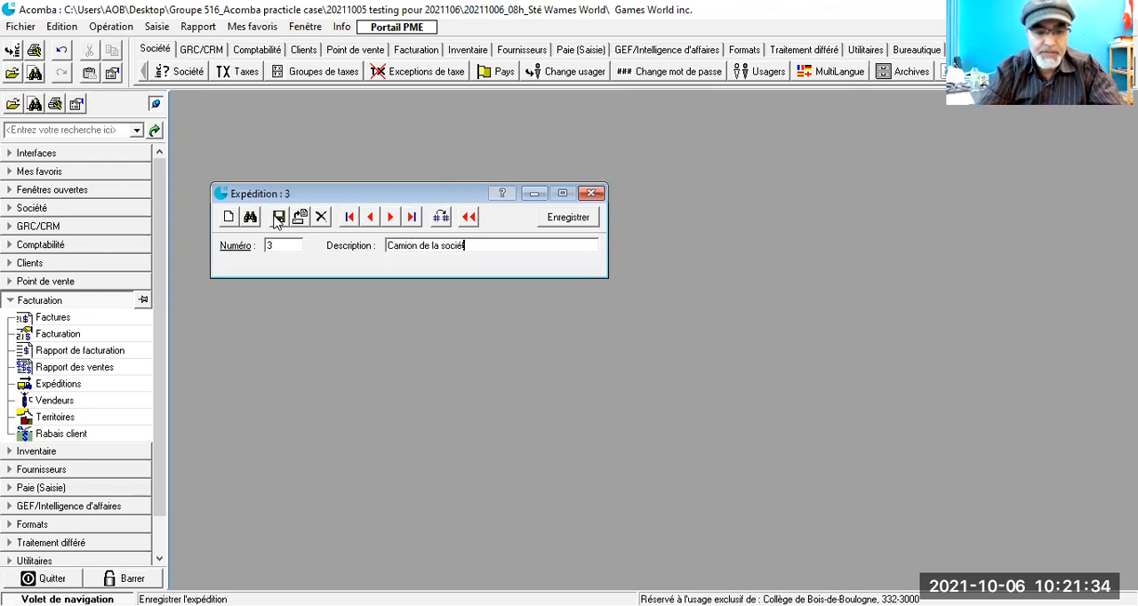
pyautogui.click(279, 217)
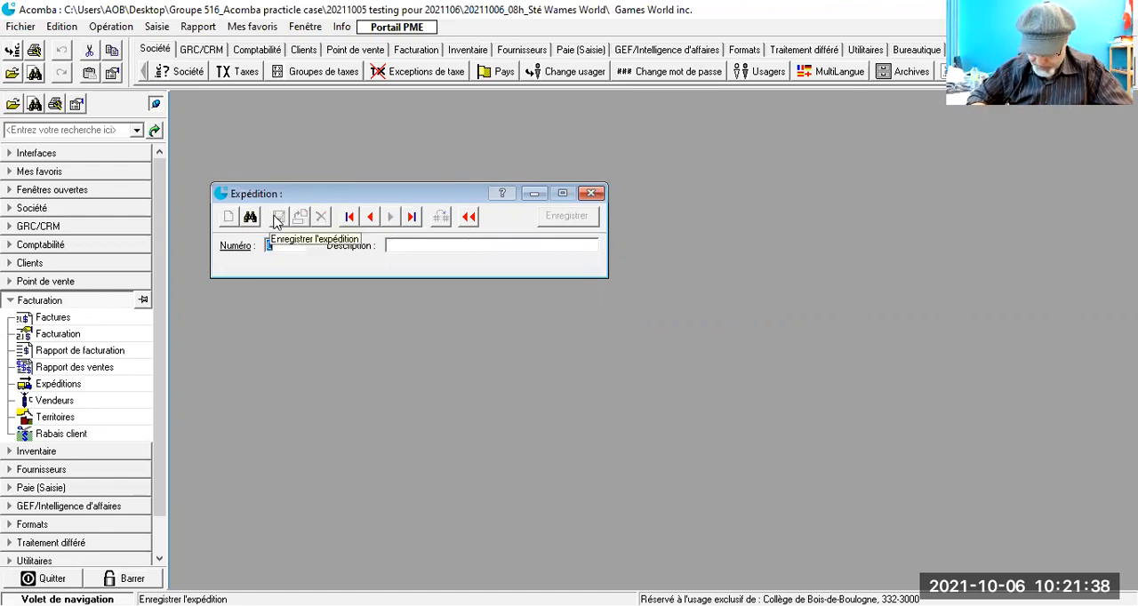
# Step: Add shipping method number 4 with the description Transport du client and save it
pyautogui.write('4')
pyautogui.press('Tab')
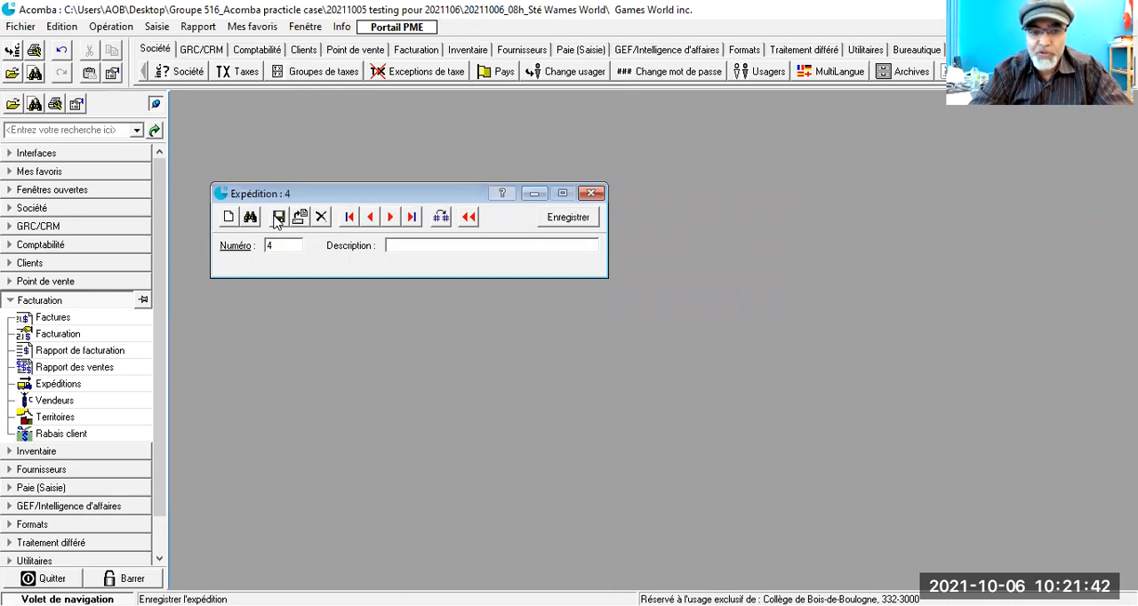
pyautogui.write('Transport du client')
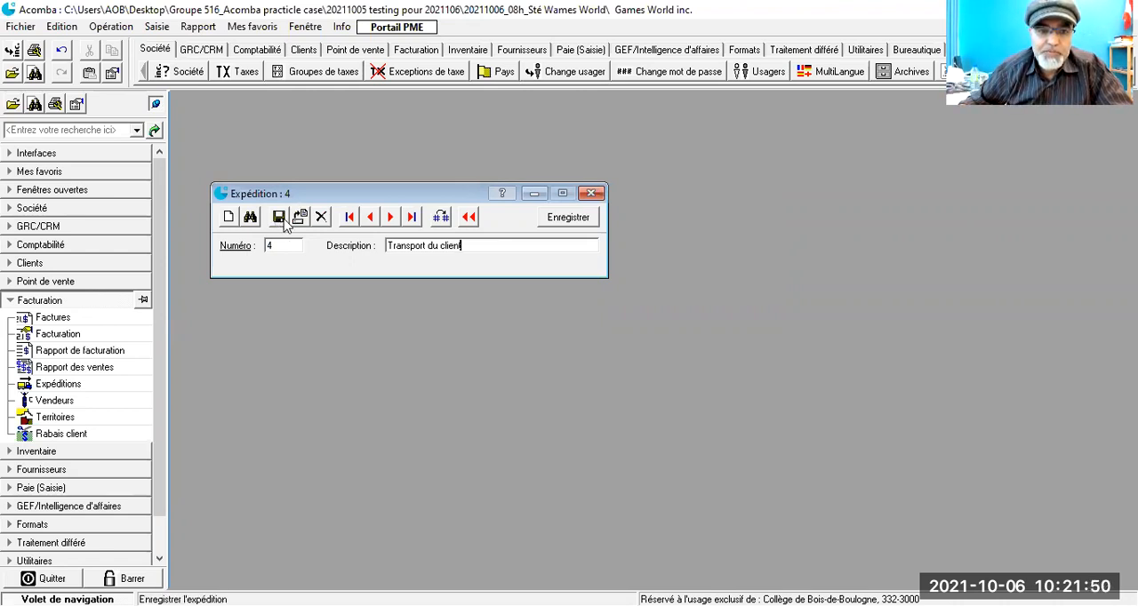
pyautogui.click(276, 218)
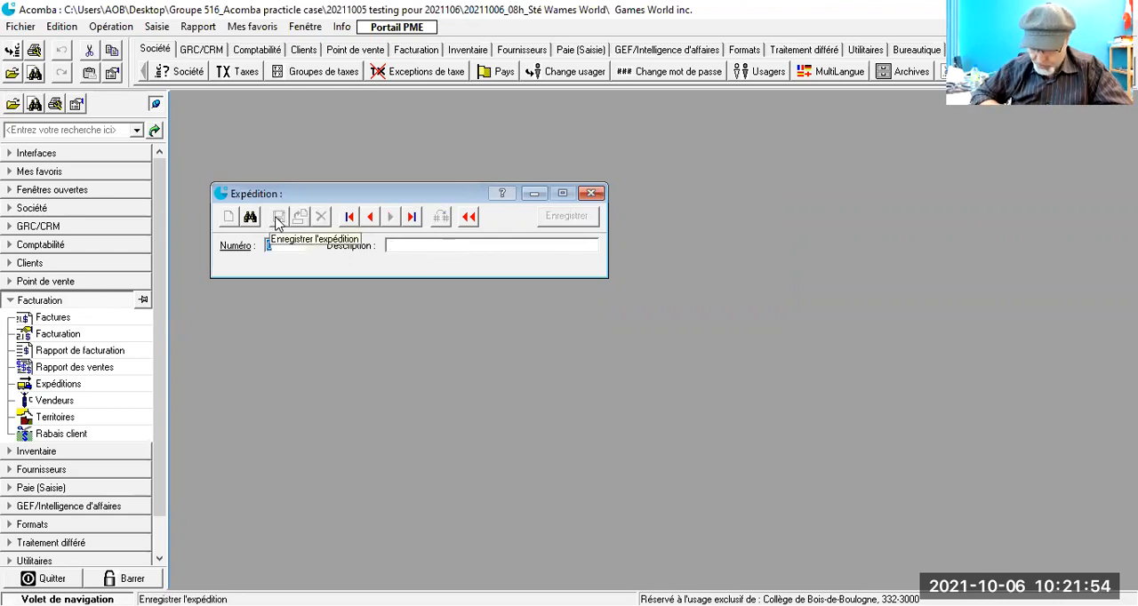
# Step: Add shipping method number 5 with the description DHL, save it, and close the Expédition window
pyautogui.write('5')
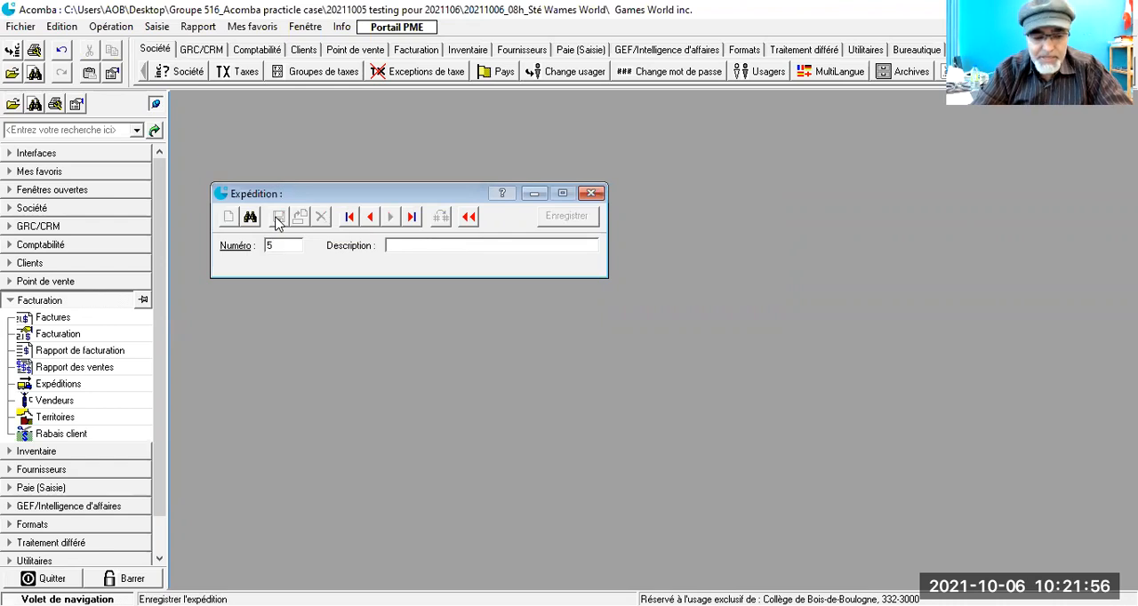
pyautogui.press('Tab')
pyautogui.write('DHL')
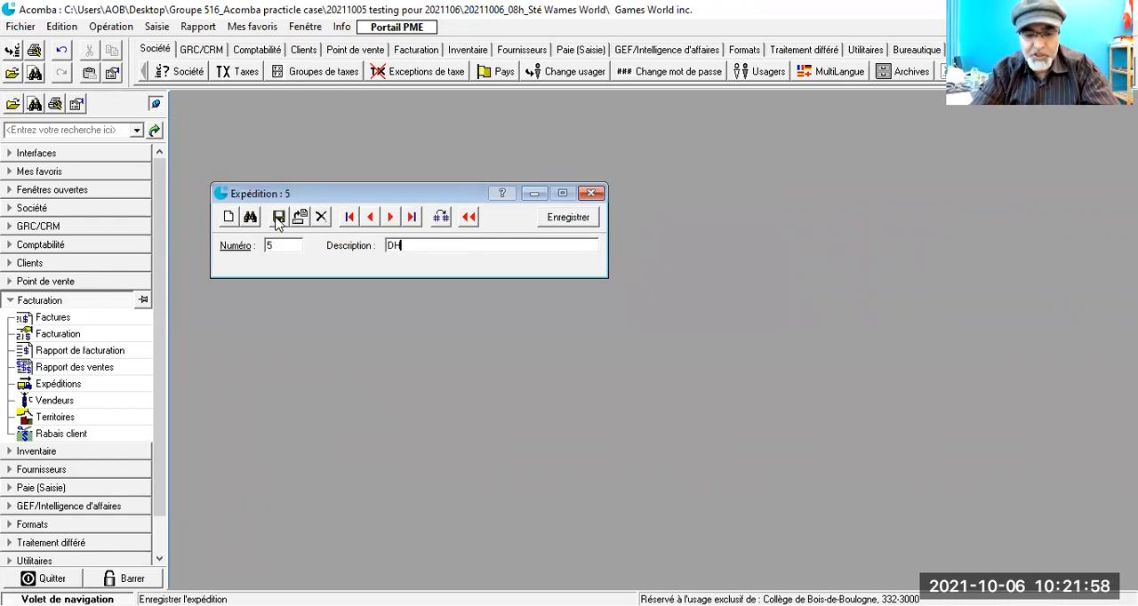
pyautogui.click(566, 217)
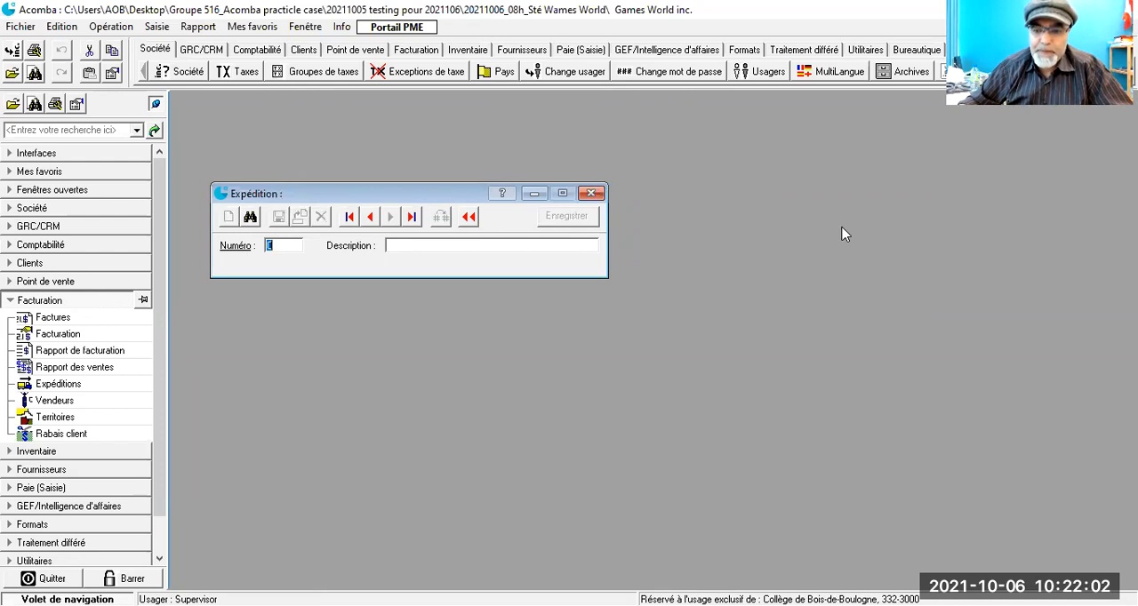
pyautogui.hotkey('alt', 'Tab')
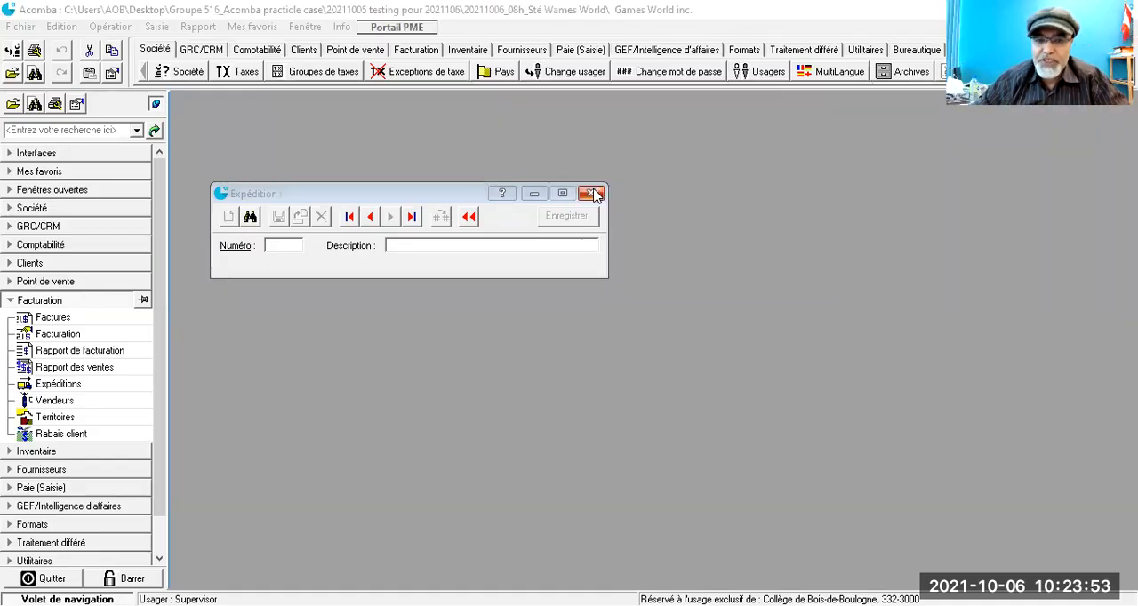
pyautogui.click(594, 193)
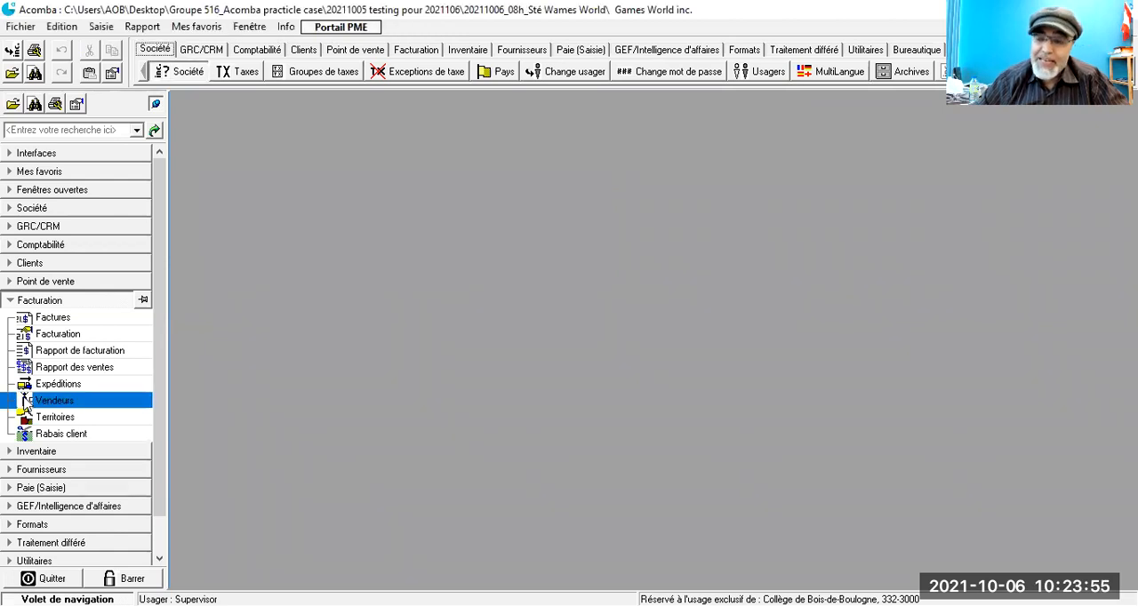
# Step: Bring up the Vendeurs list of the Facturation module and start a new salesperson record, moving its window near the navigation pane
pyautogui.click(26, 402)
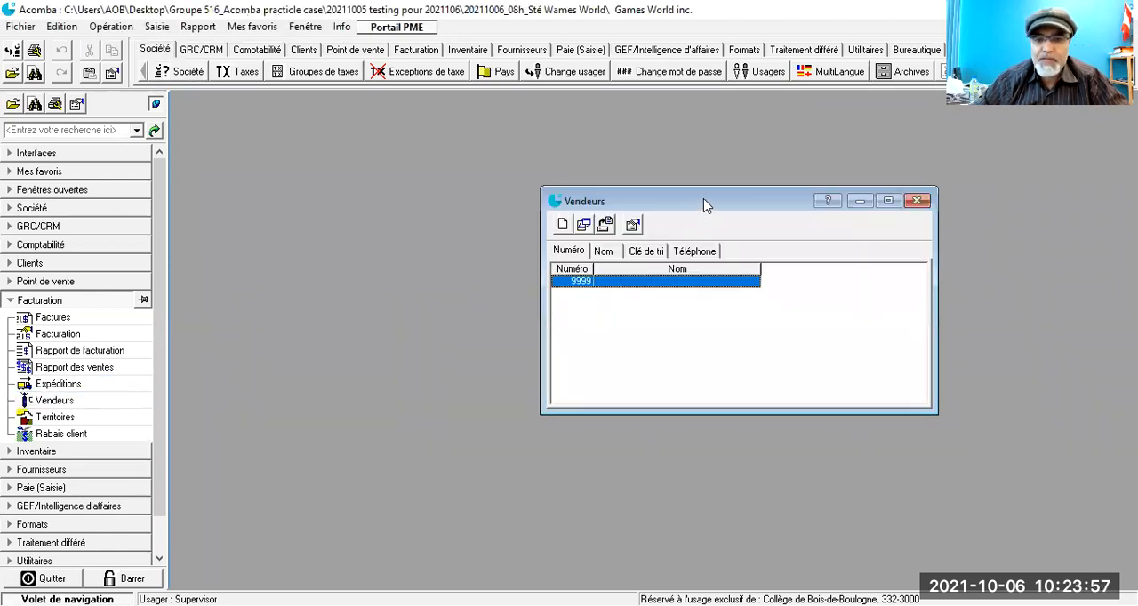
pyautogui.moveTo(696, 202); pyautogui.dragTo(522, 146)
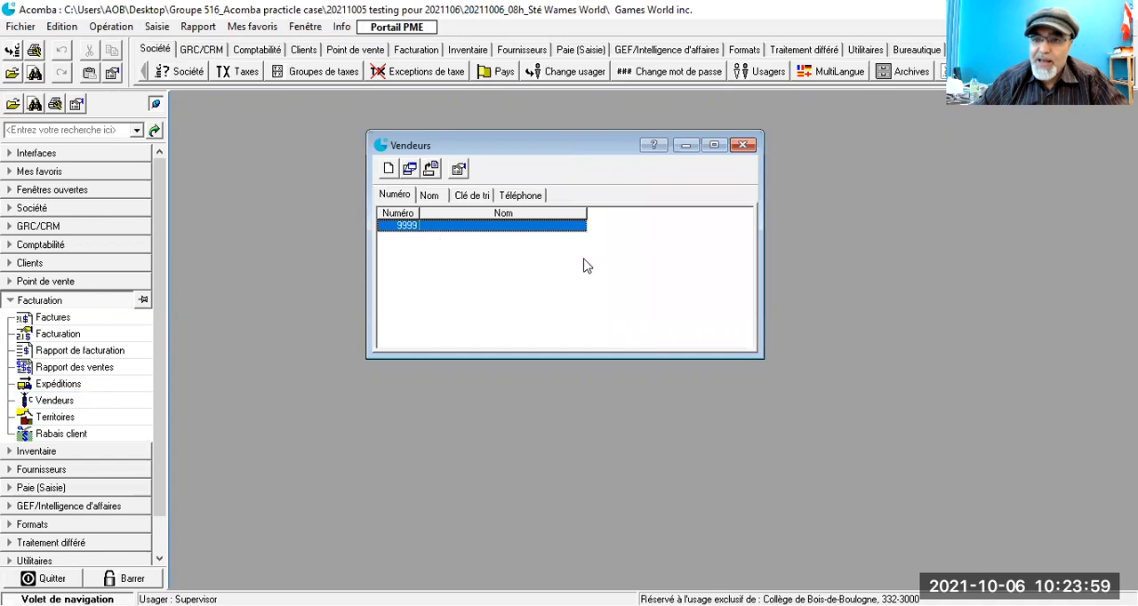
pyautogui.click(388, 172)
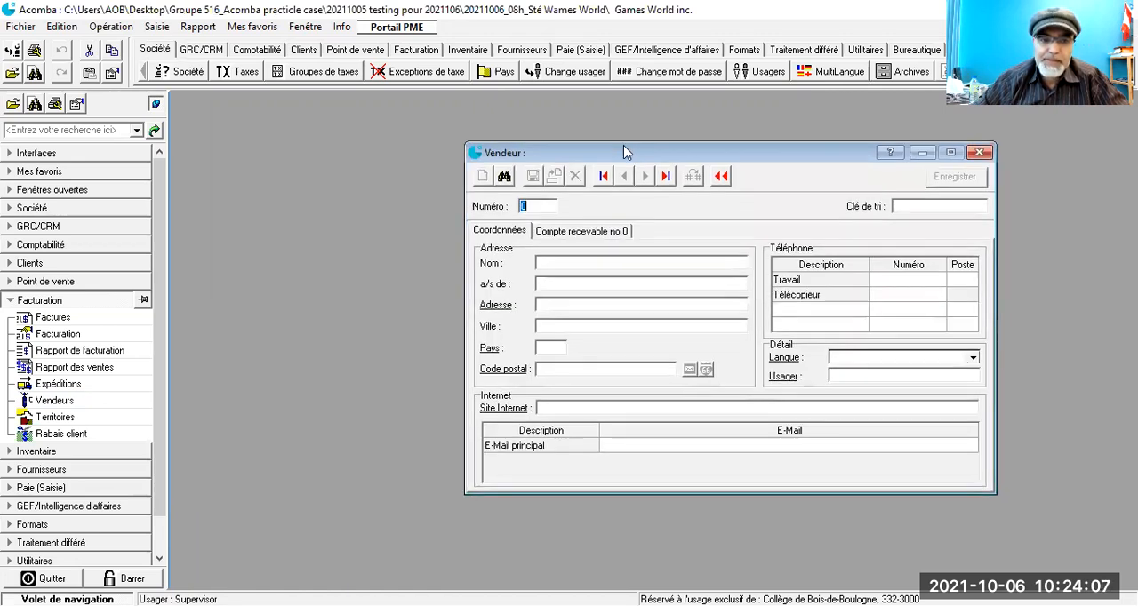
pyautogui.moveTo(624, 152); pyautogui.dragTo(407, 110)
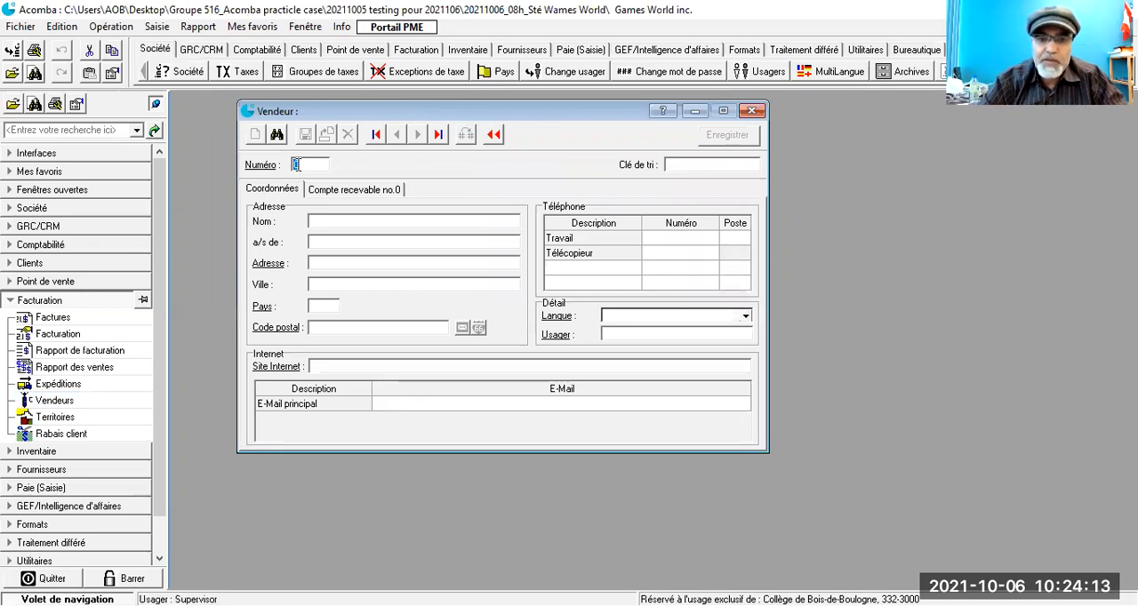
# Step: Give the new salesperson number 1 and enter the salesperson's full name as the sort key (Clé de tri)
pyautogui.write('1')
pyautogui.press('Tab')
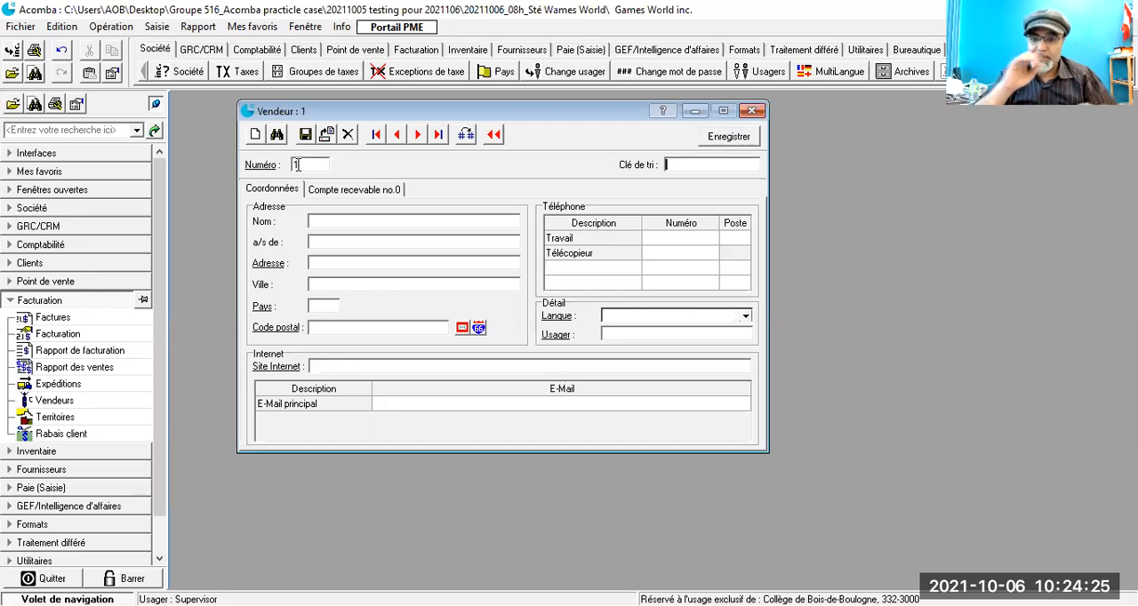
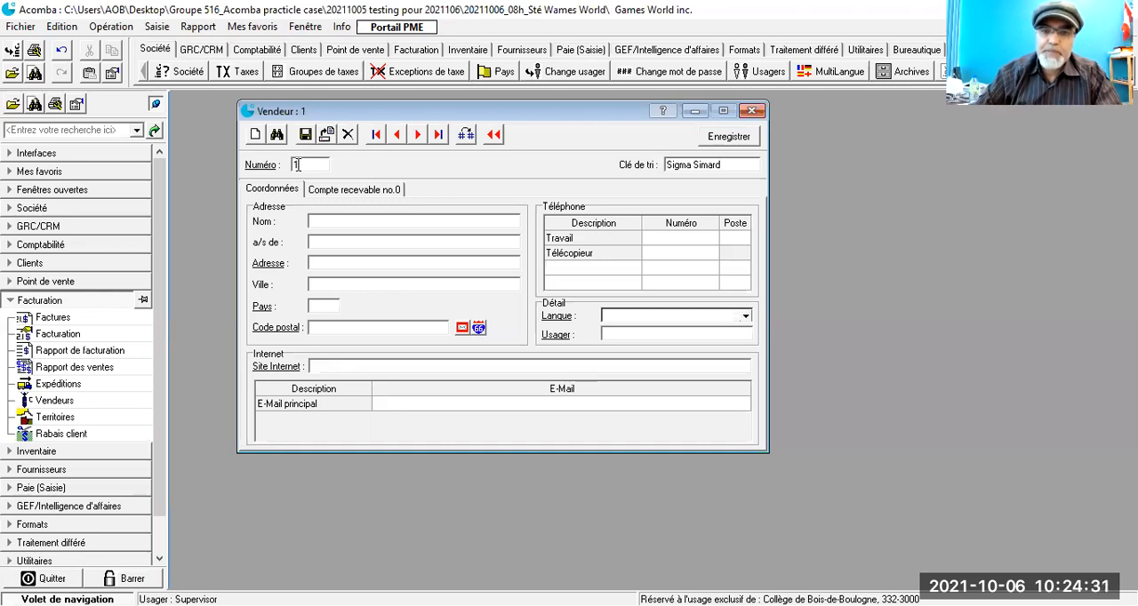
pyautogui.click(311, 167)
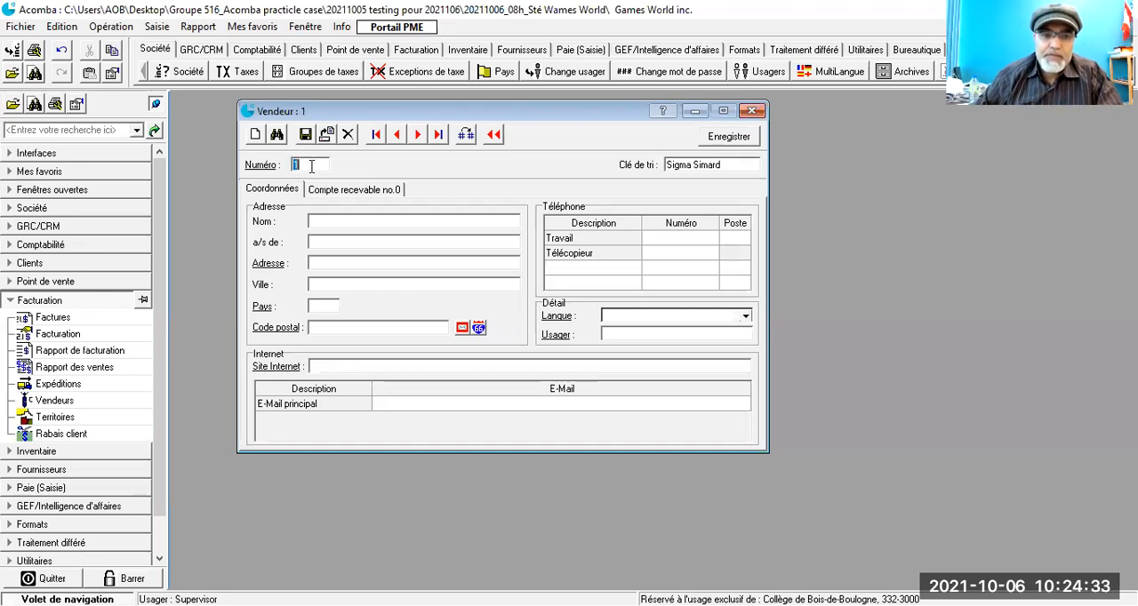
# Step: Fill in the salesperson's name under Adresse and the work phone number under Téléphone
pyautogui.click(314, 222)
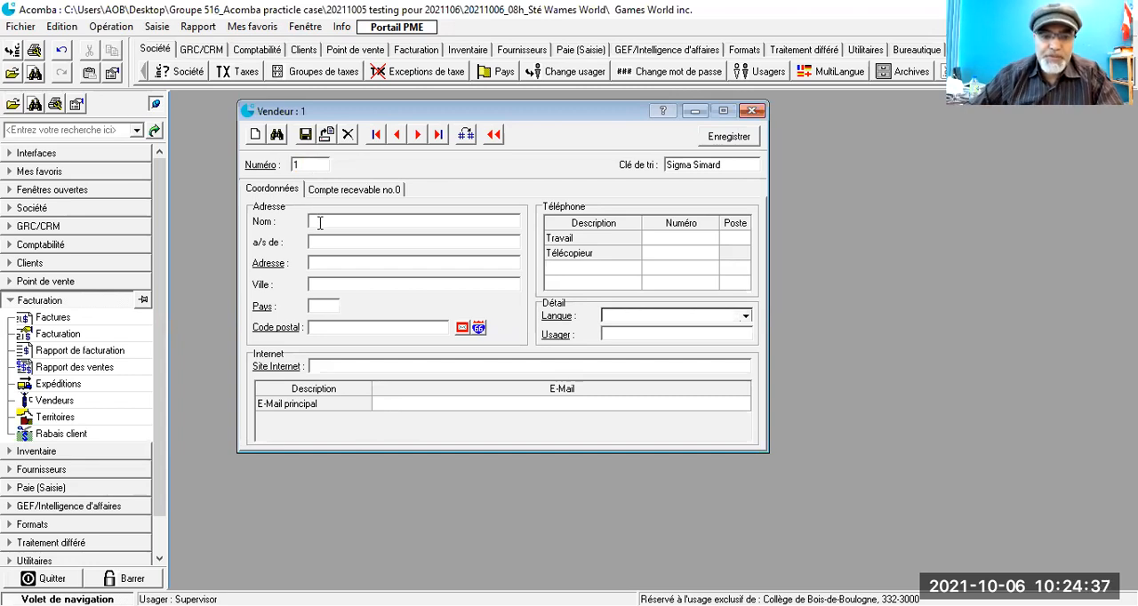
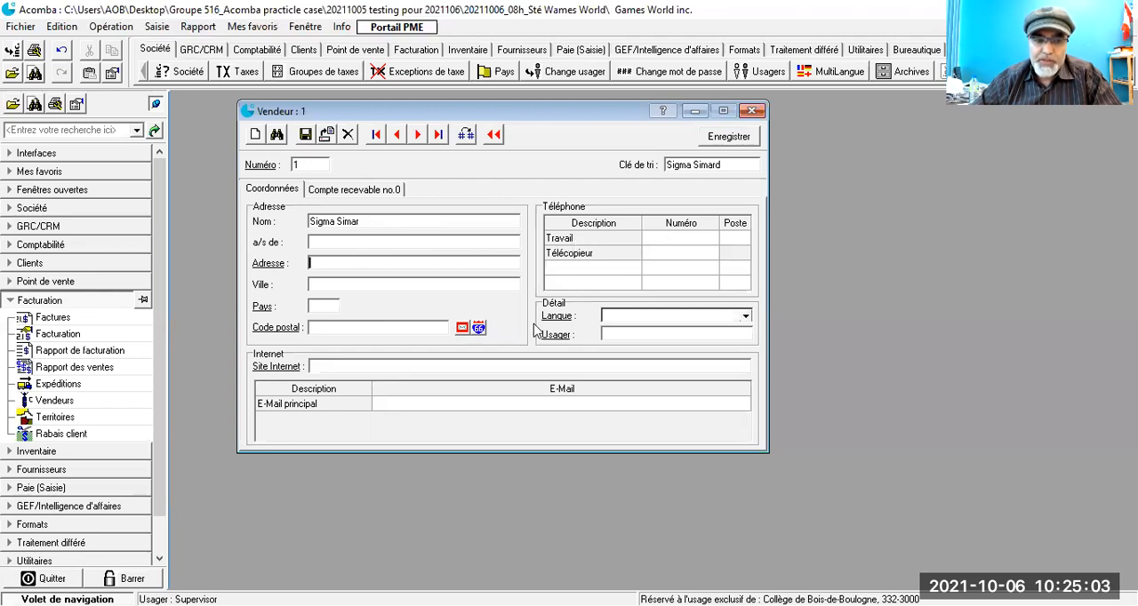
pyautogui.click(690, 238)
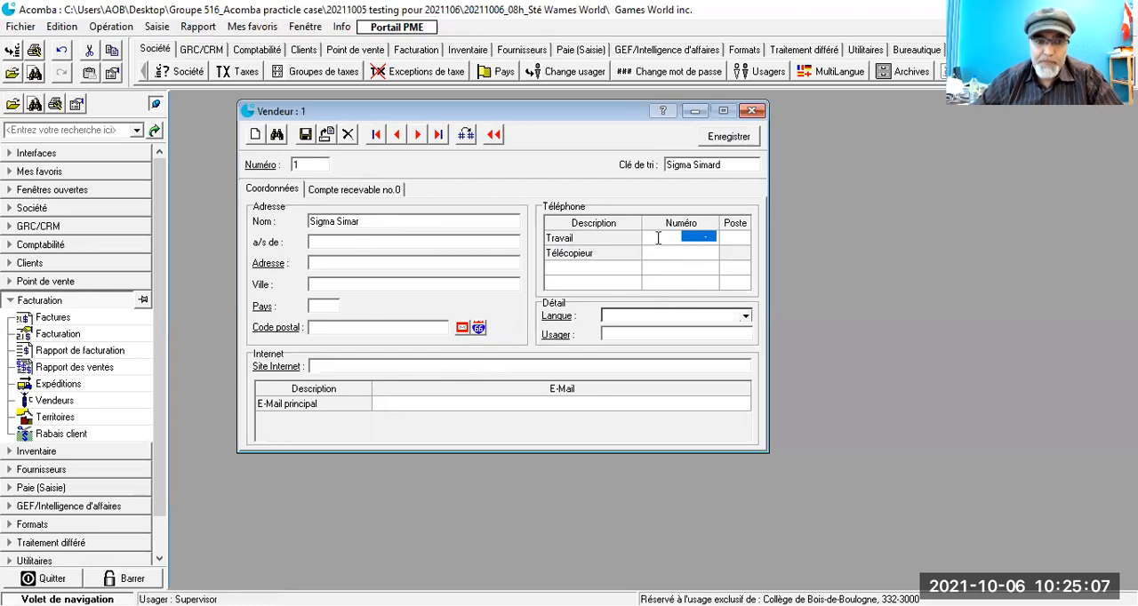
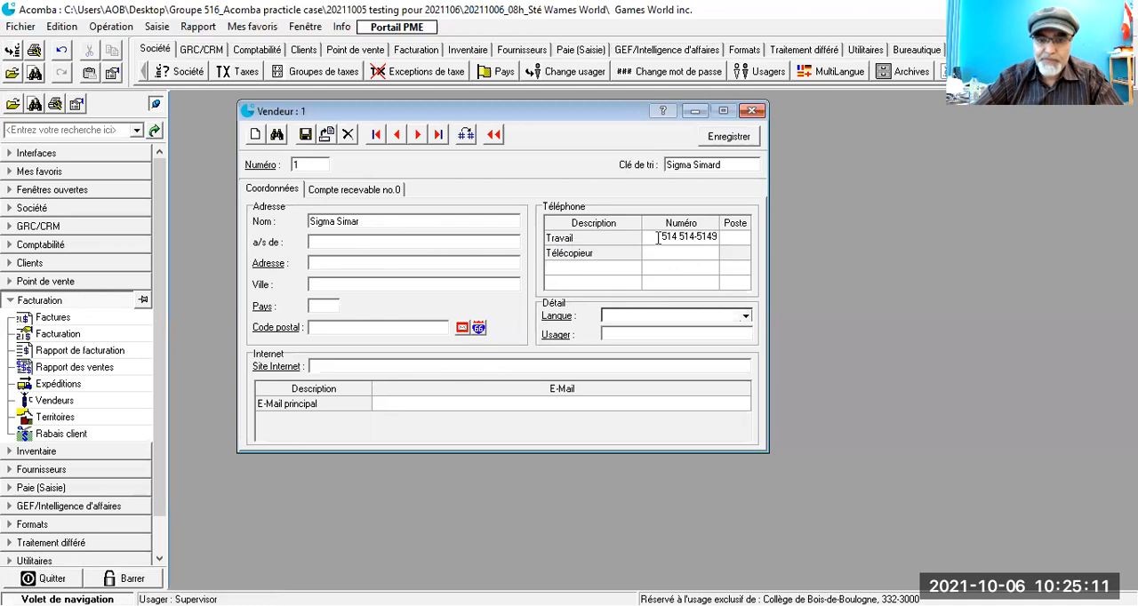
# Step: Enter the salesperson's full e-mail address as E-Mail principal under Internet in the Coordonnées of salesperson 1
pyautogui.press('Tab')
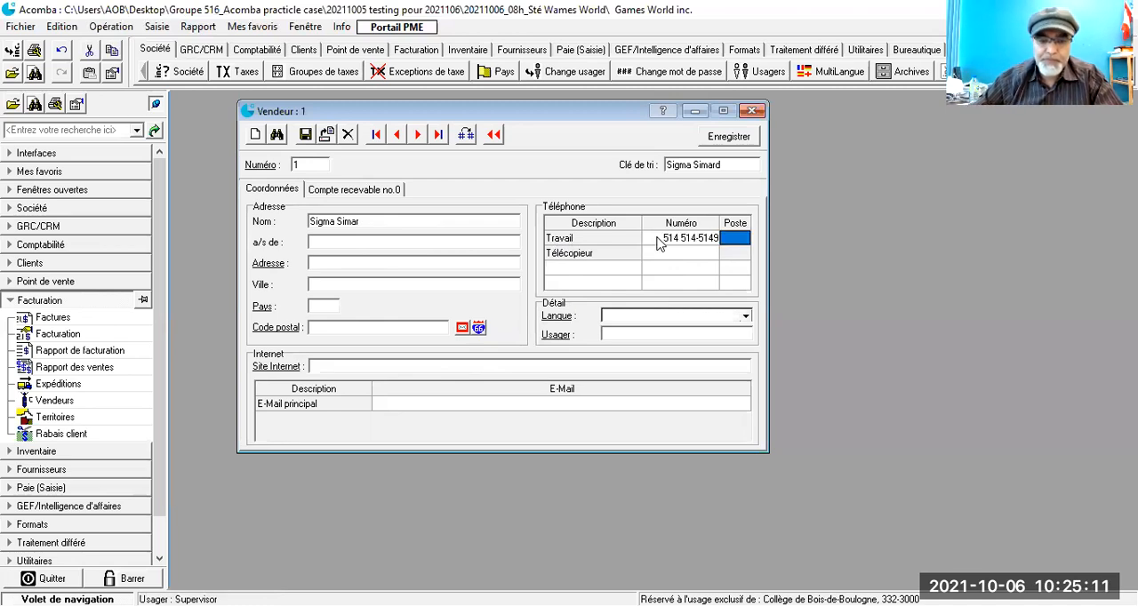
pyautogui.click(390, 405)
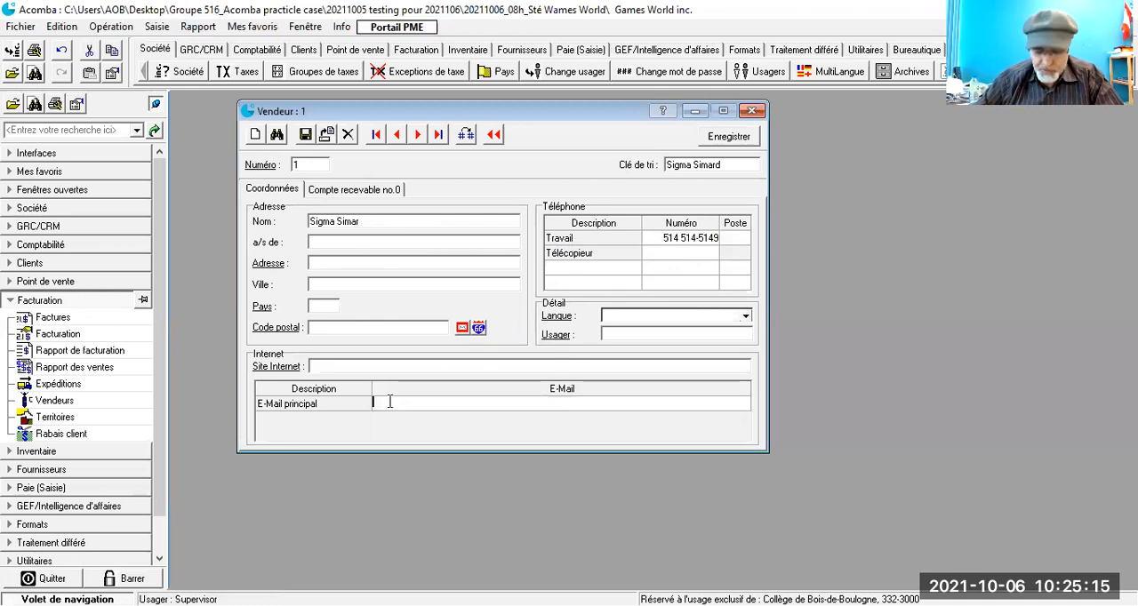
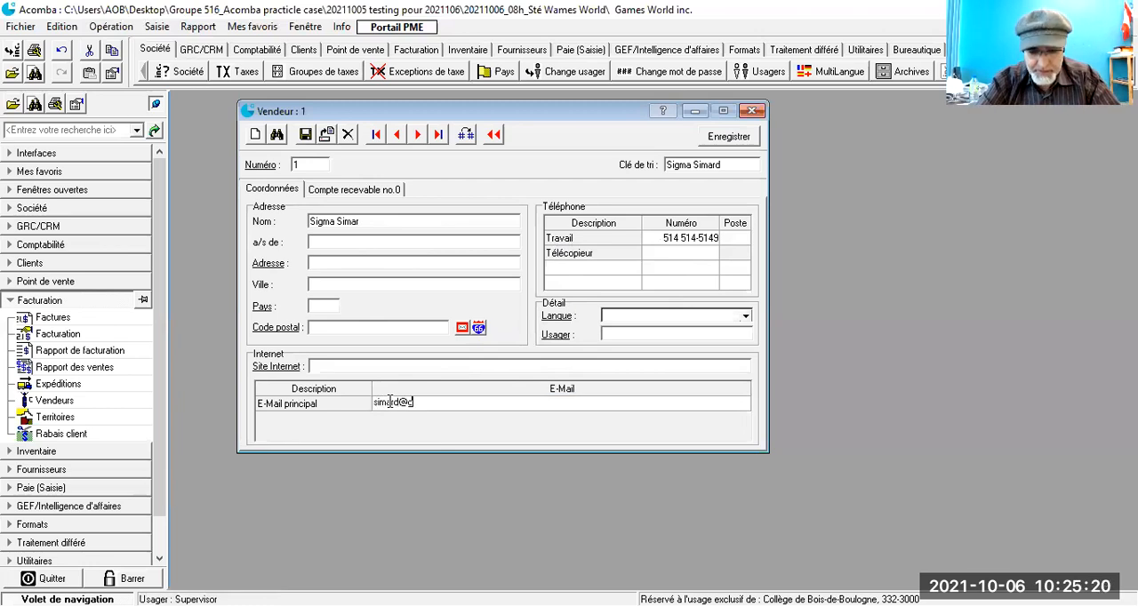
pyautogui.press('Tab')
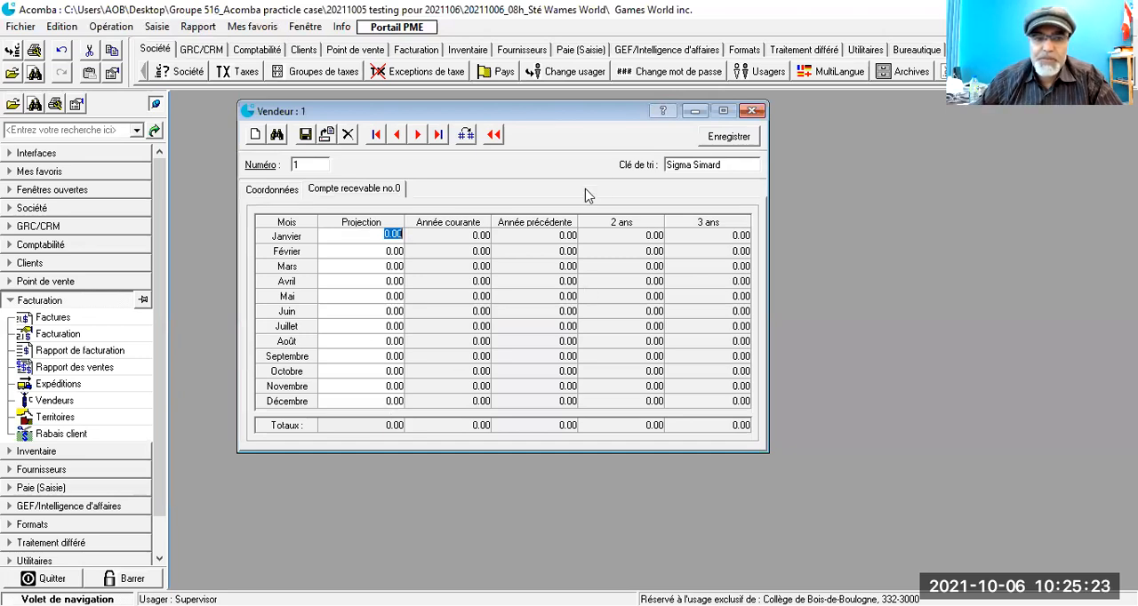
pyautogui.click(273, 192)
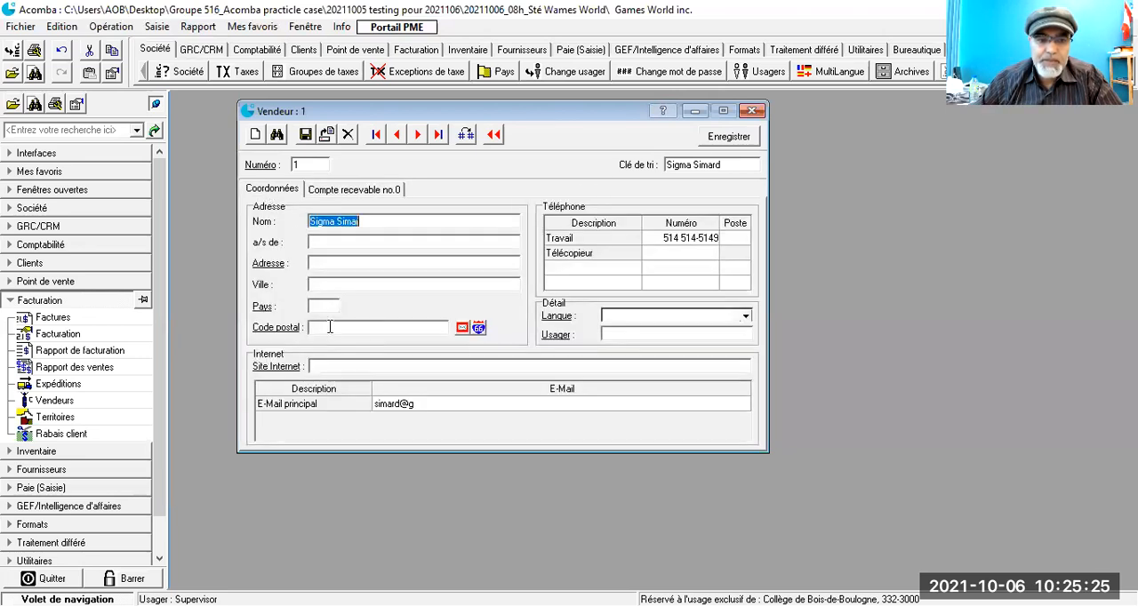
pyautogui.click(434, 406)
pyautogui.click(425, 402)
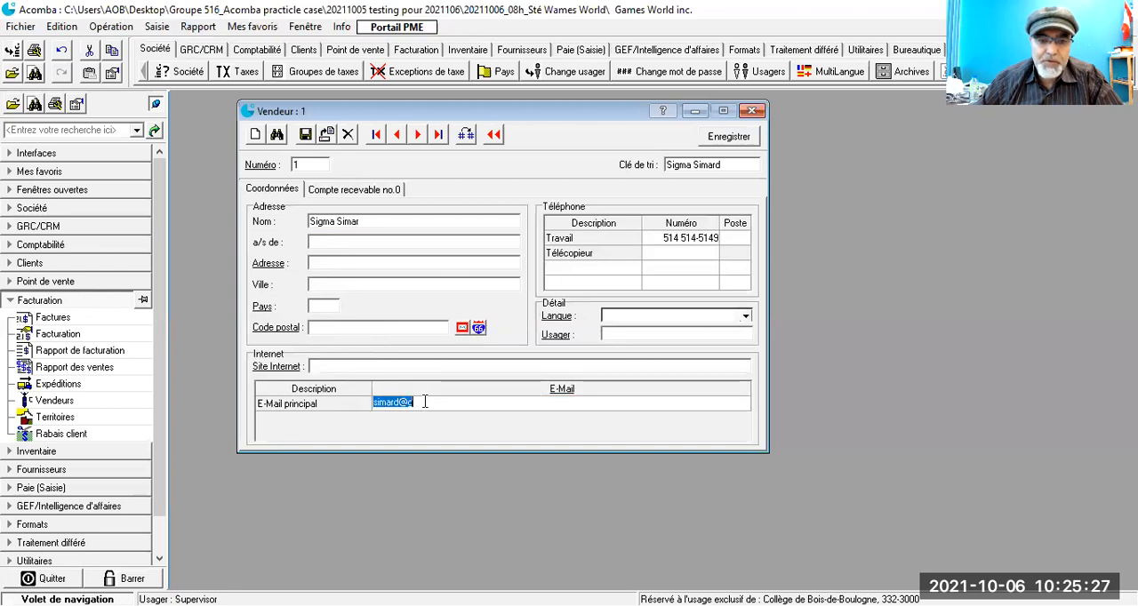
pyautogui.click(425, 402)
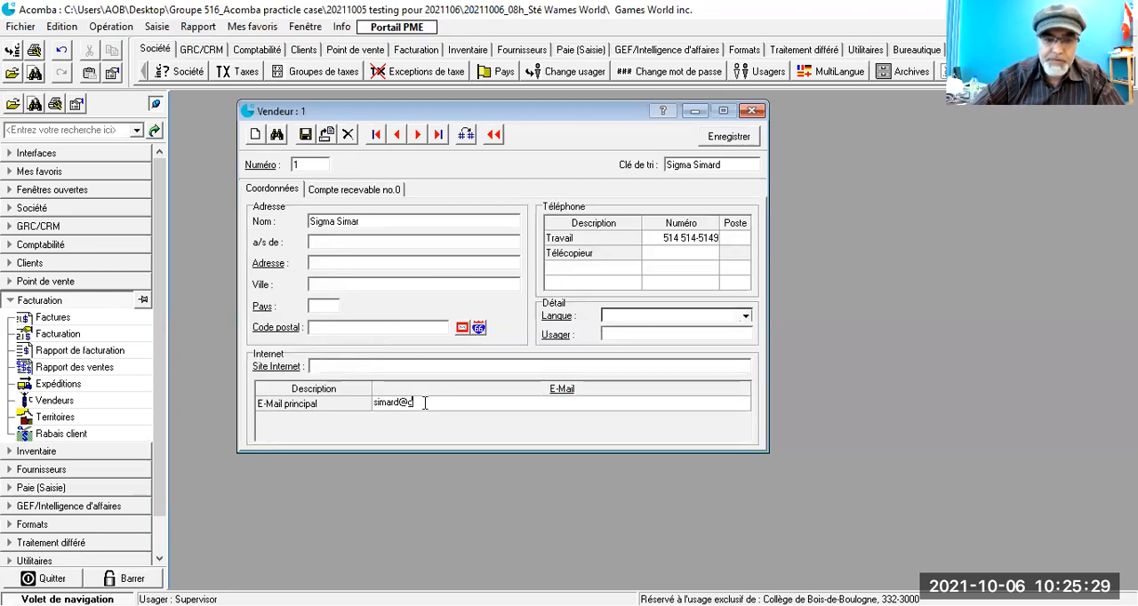
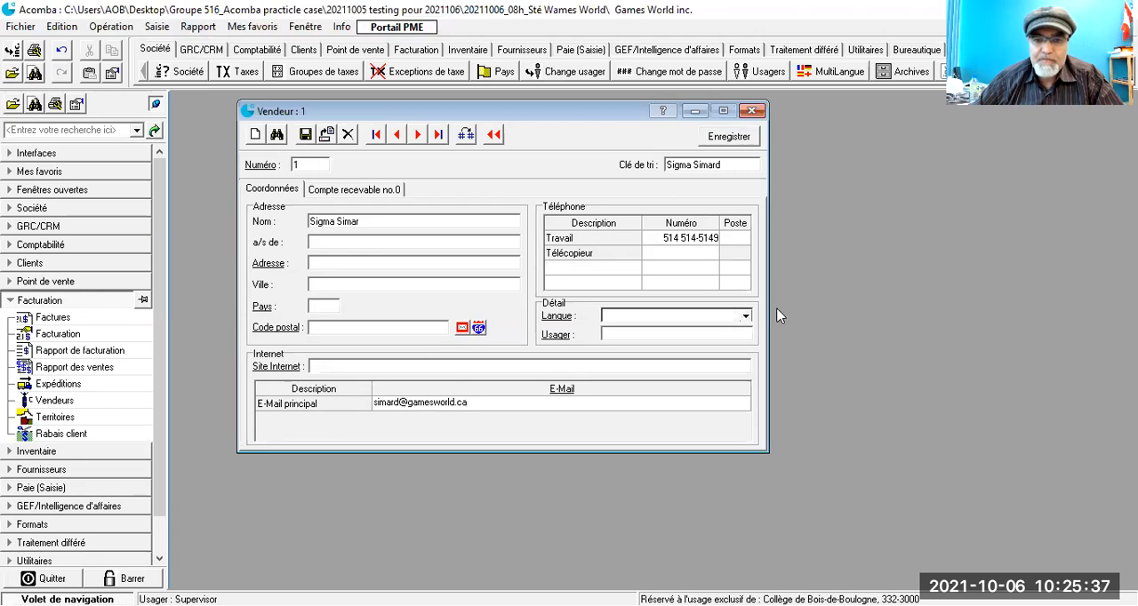
# Step: Check the available Langue options without choosing one, save salesperson 1's record and close its window
pyautogui.click(746, 317)
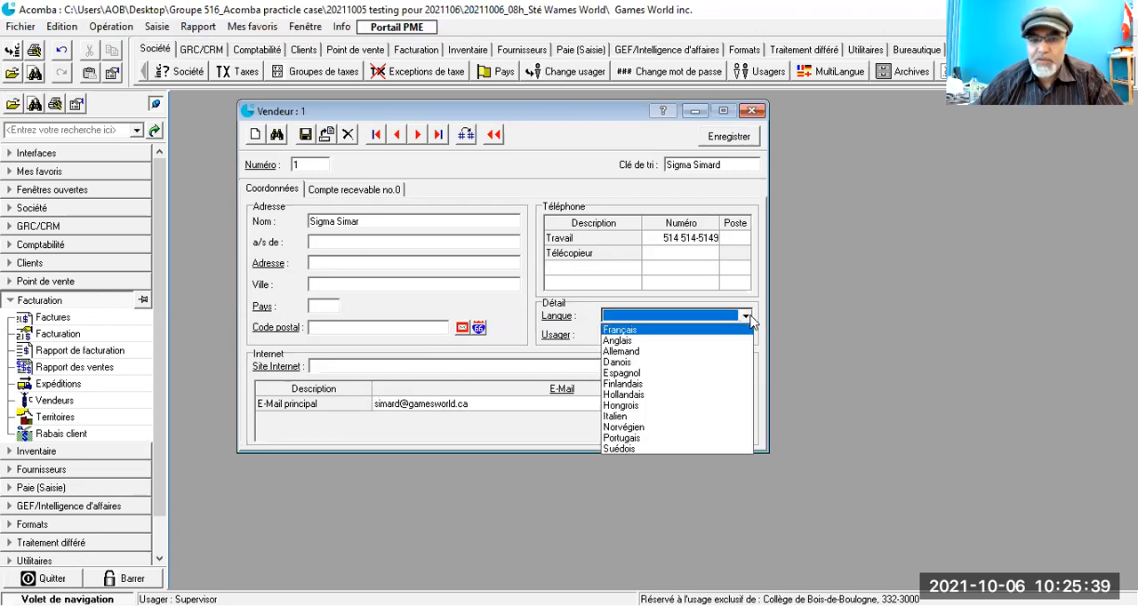
pyautogui.click(750, 319)
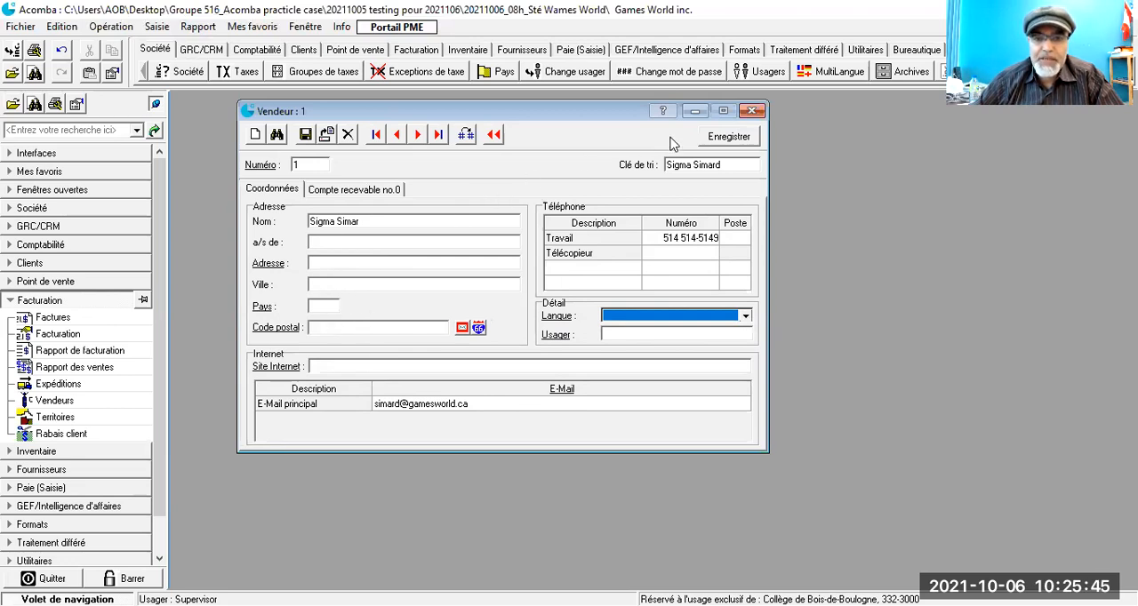
pyautogui.click(727, 138)
pyautogui.click(752, 111)
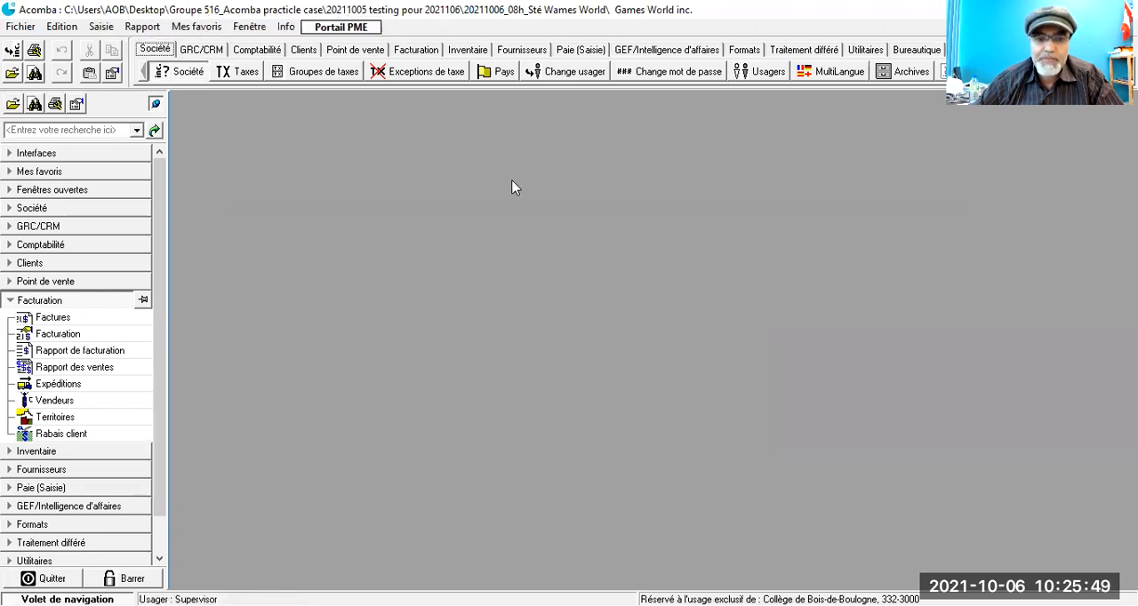
# Step: Start another salesperson record from the Vendeurs list with number 2 and the salesperson's full name as the Clé de tri
pyautogui.click(87, 387)
pyautogui.doubleClick(52, 400)
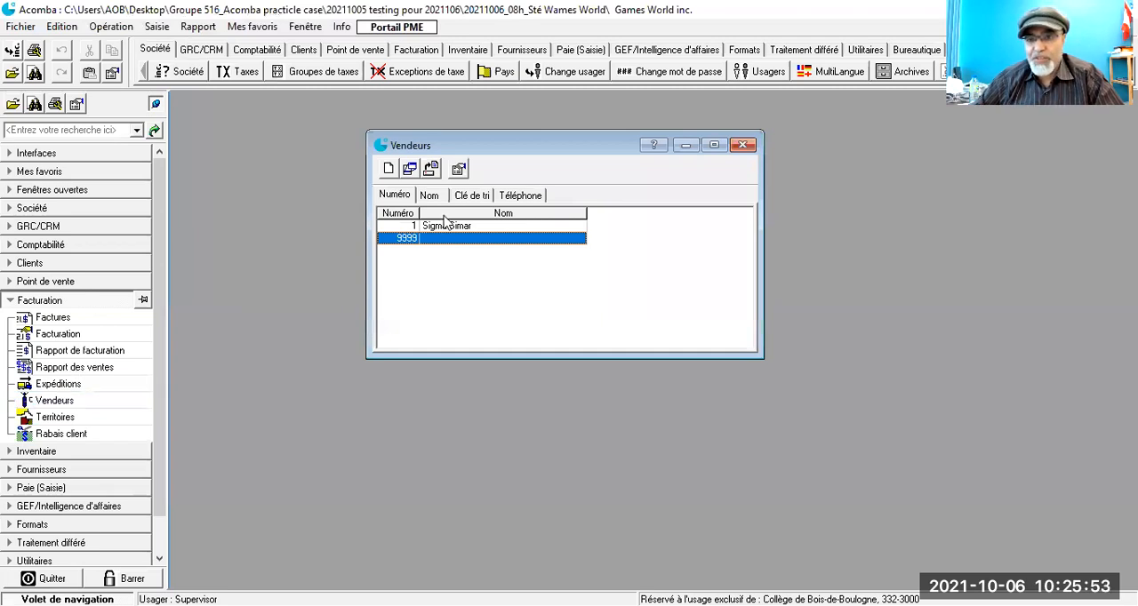
pyautogui.click(389, 169)
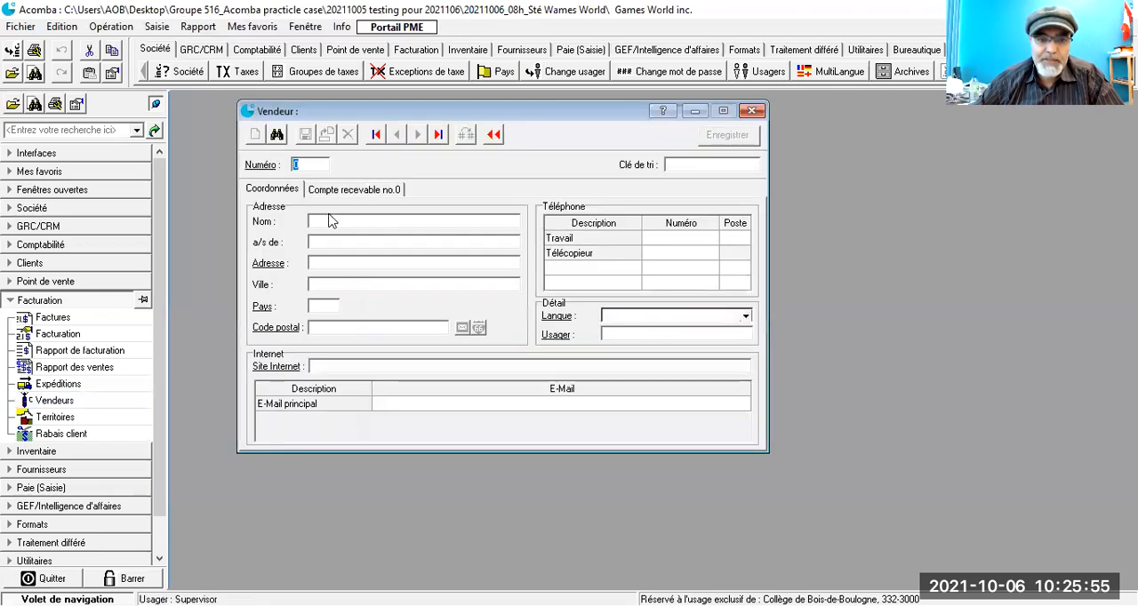
pyautogui.write('2')
pyautogui.press('Tab')
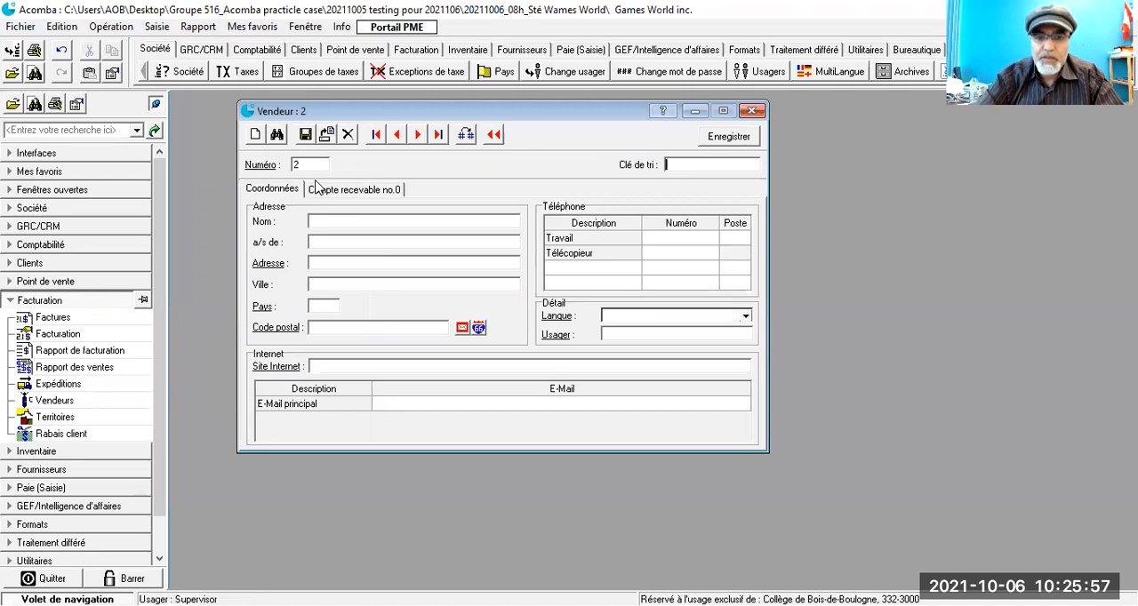
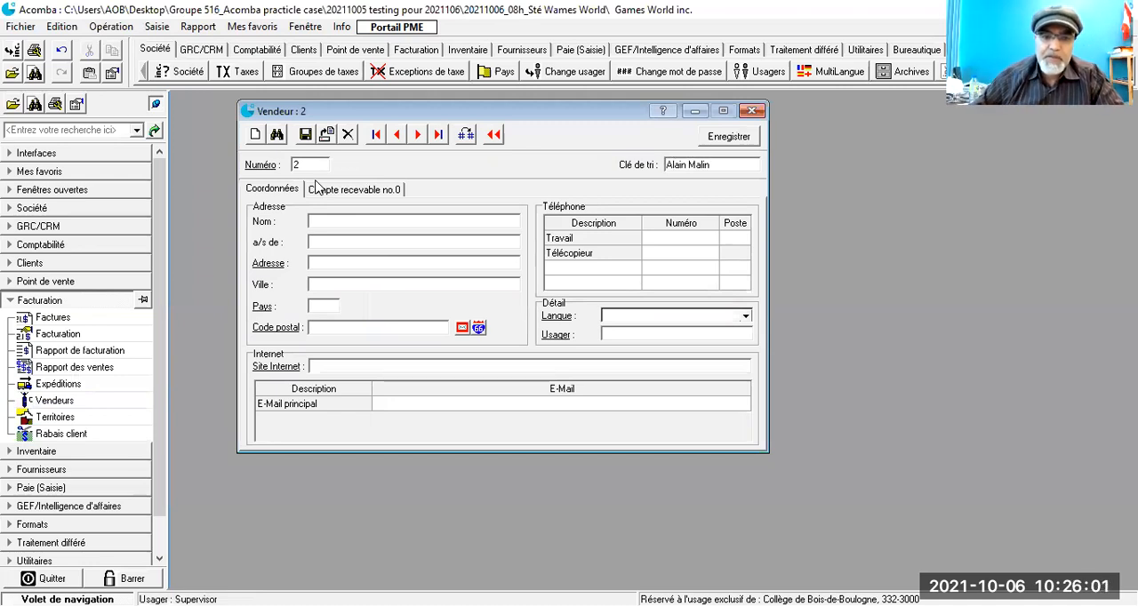
# Step: Fill in the Travail phone number for salesperson 2 under Téléphone
pyautogui.click(679, 235)
pyautogui.write('514 12')
pyautogui.write('3-4567')
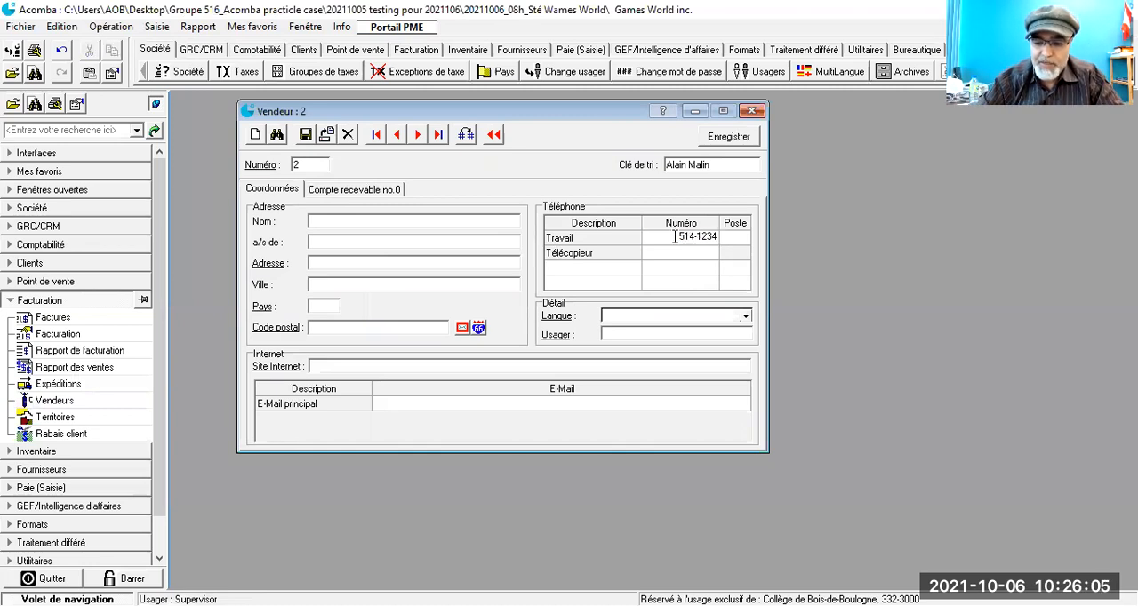
pyautogui.press('Tab')
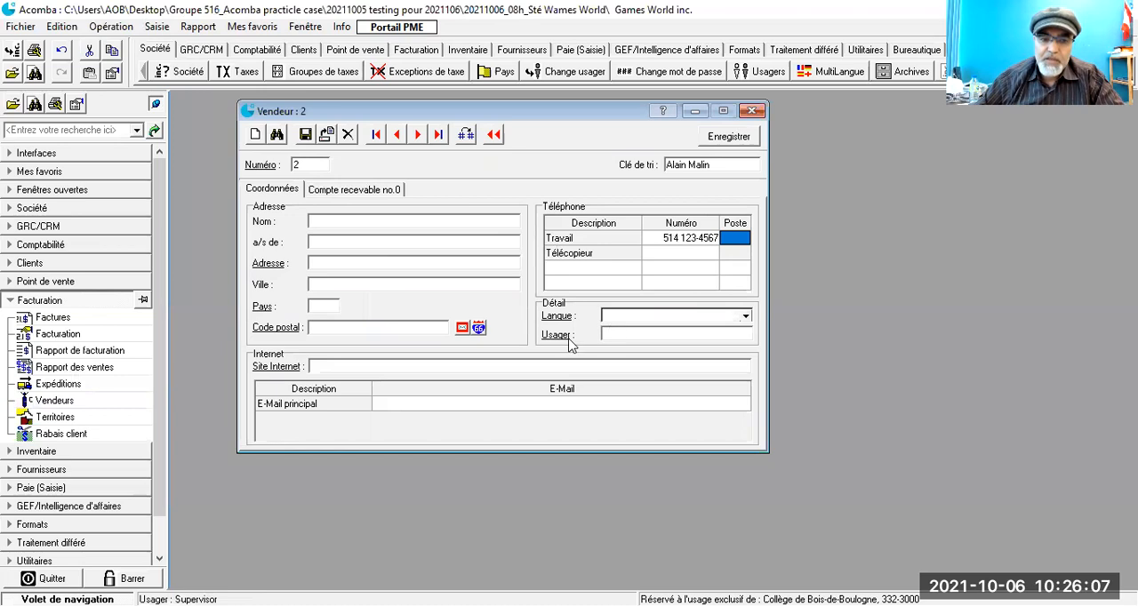
# Step: Enter the e-mail address of salesperson 2 as E-Mail principal and save the record
pyautogui.click(425, 408)
pyautogui.click(424, 406)
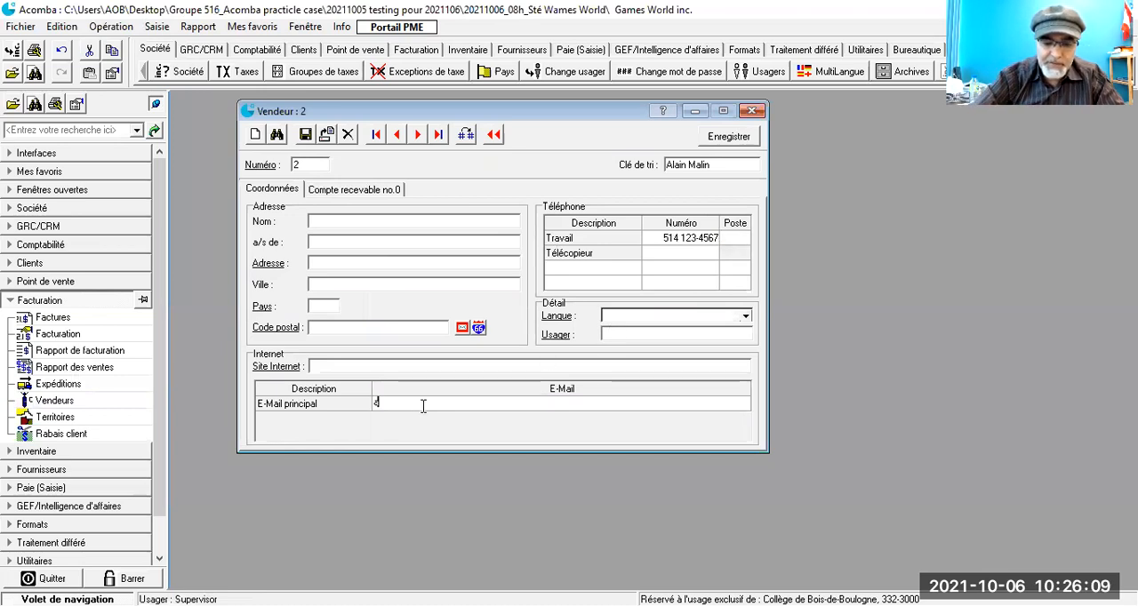
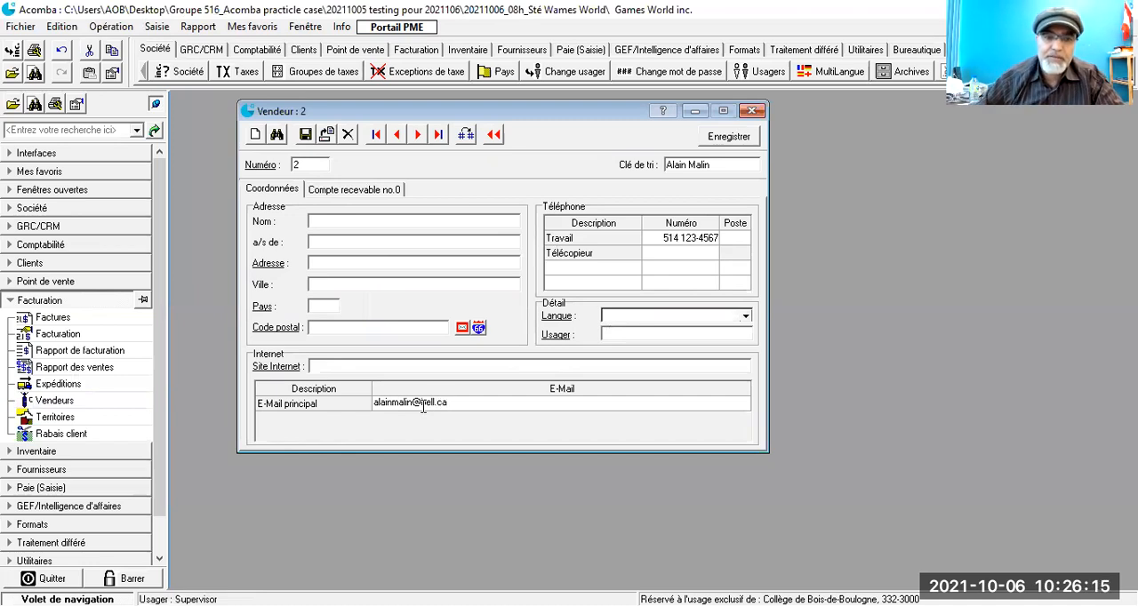
pyautogui.click(305, 140)
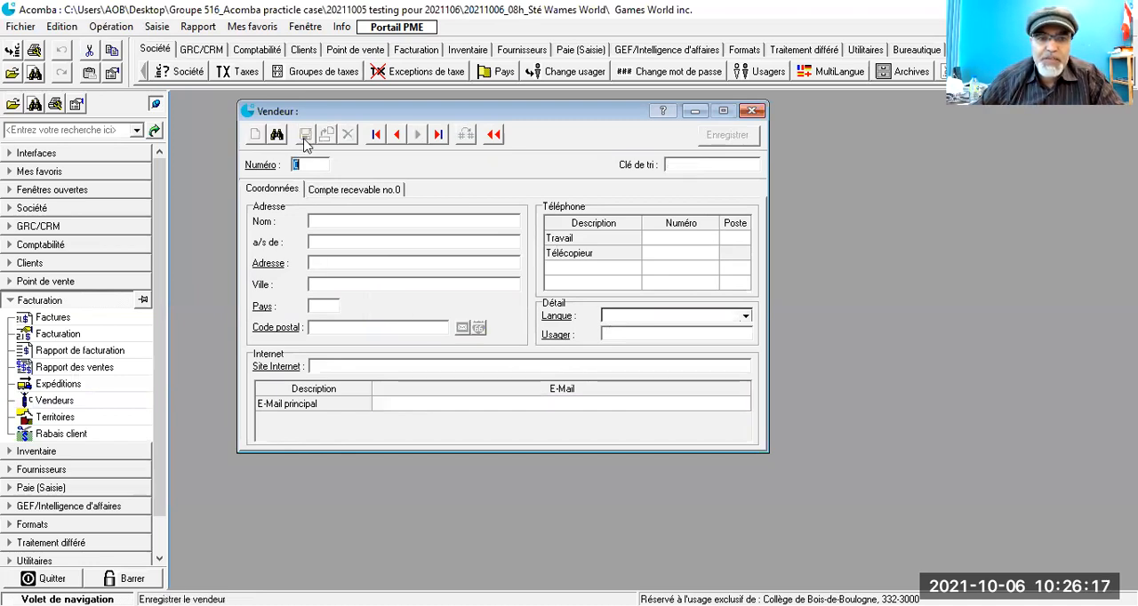
# Step: Give the next salesperson number 3 and enter the salesperson's full name as both Clé de tri and Nom
pyautogui.write('3')
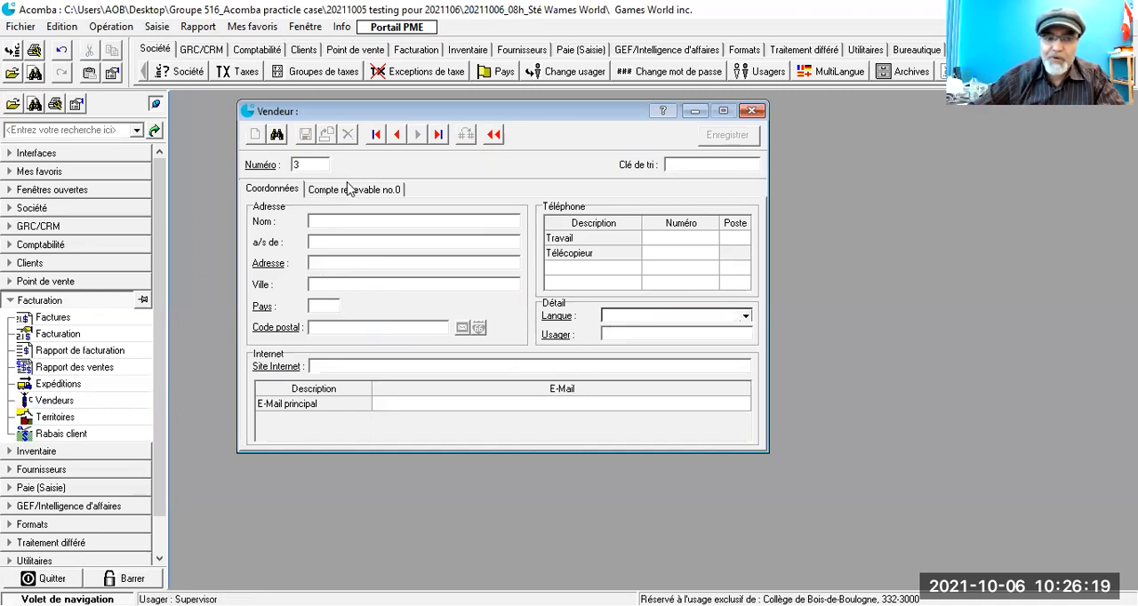
pyautogui.click(696, 166)
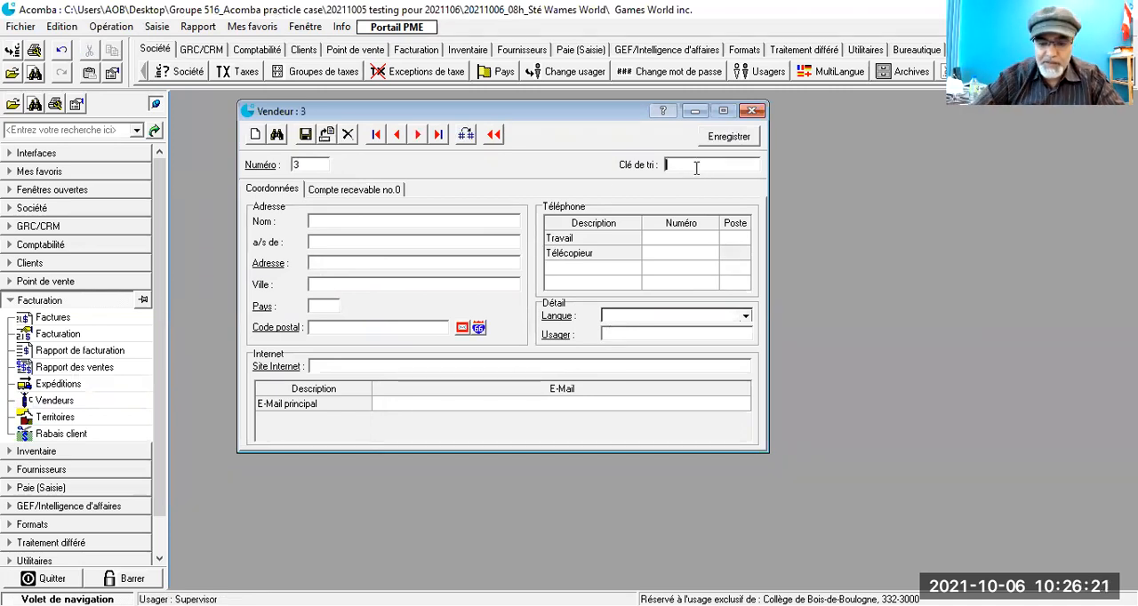
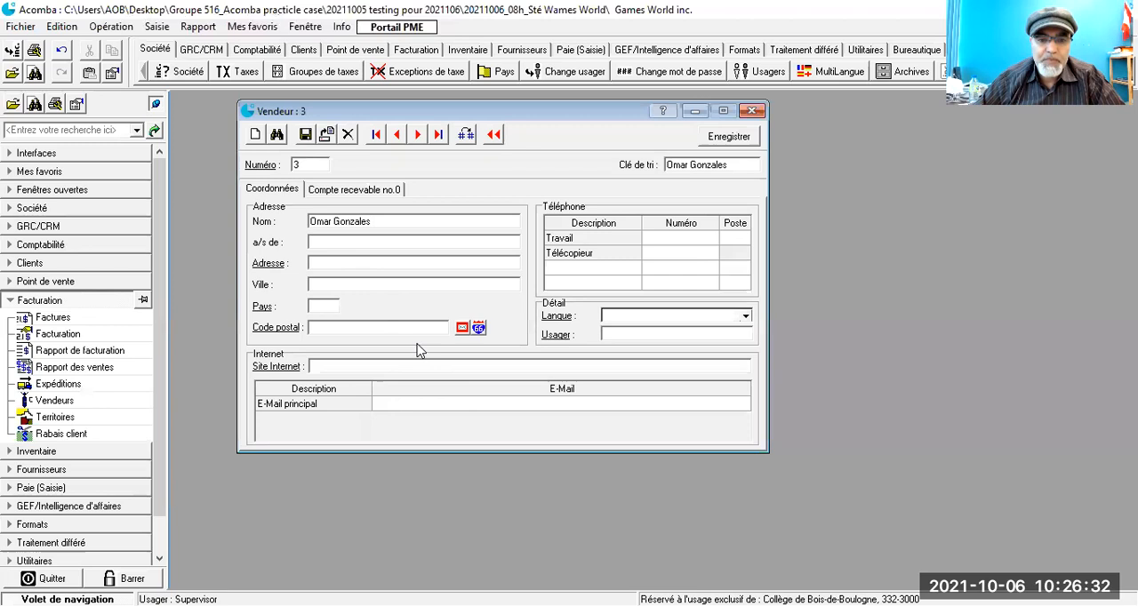
# Step: Fill in the Travail phone number and the E-Mail principal address for salesperson 3
pyautogui.click(675, 240)
pyautogui.click(674, 240)
pyautogui.write('514')
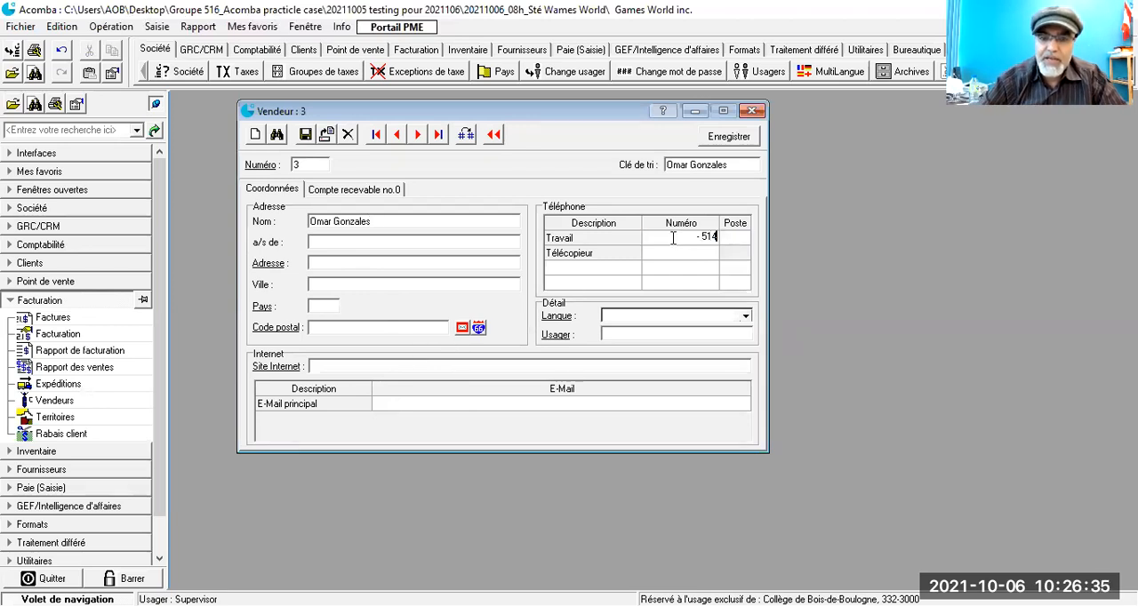
pyautogui.write('11')
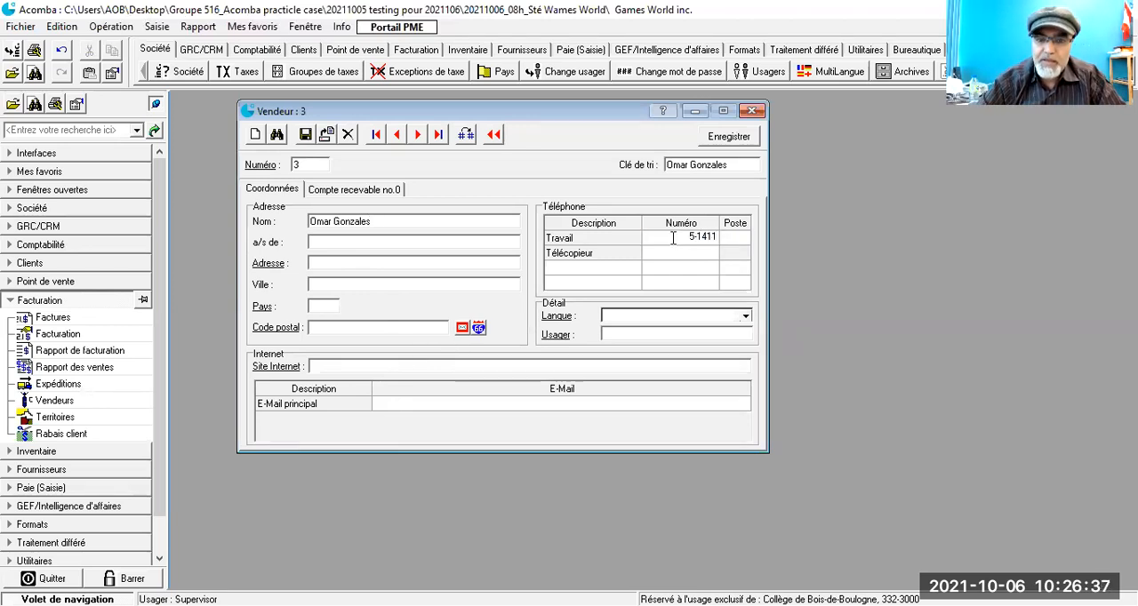
pyautogui.write('11111')
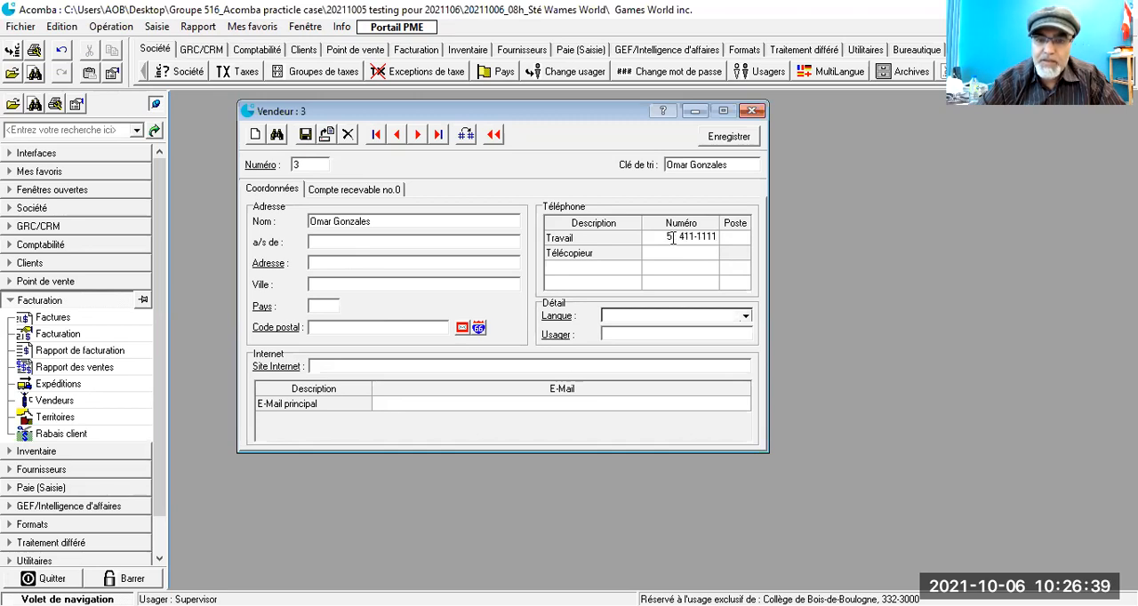
pyautogui.press('Tab')
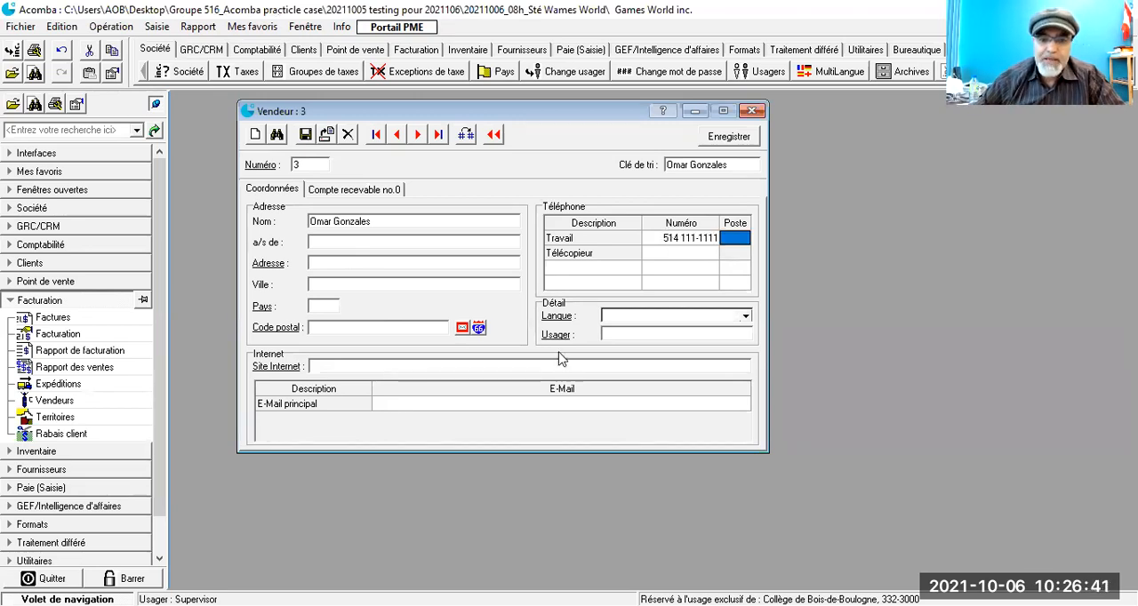
pyautogui.click(420, 409)
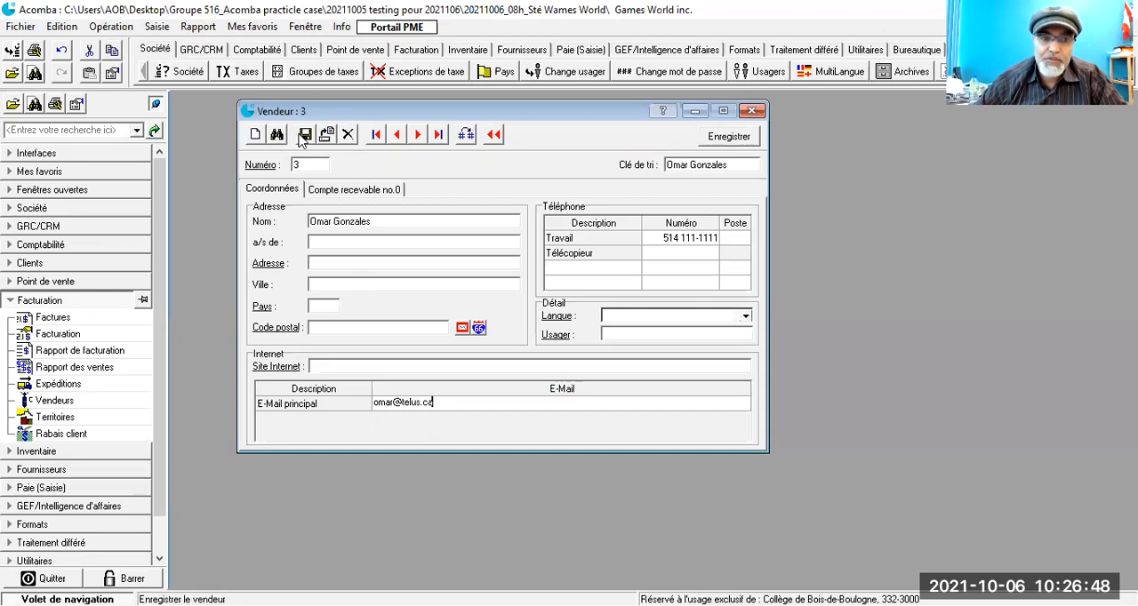
# Step: Save salesperson 3's record, close its window and bring up the Vendeurs list again
pyautogui.click(729, 135)
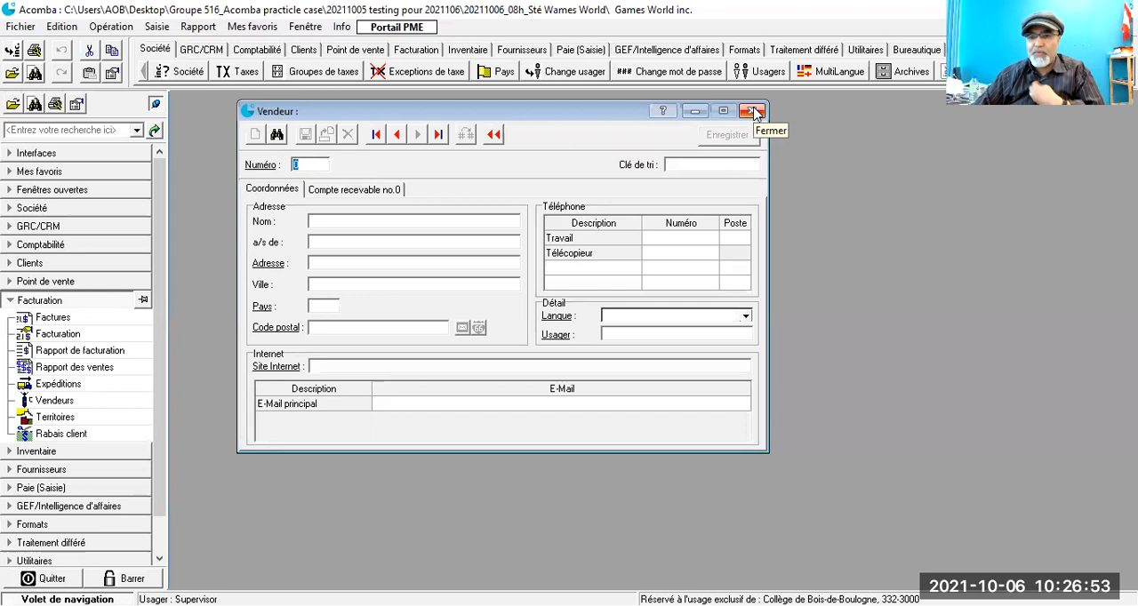
pyautogui.click(754, 111)
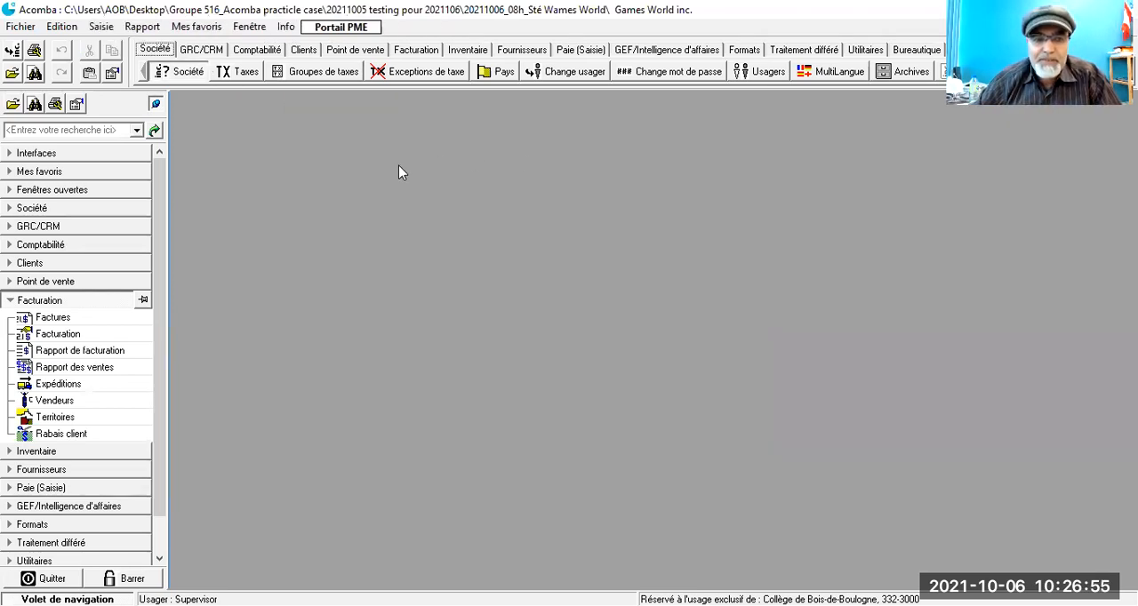
pyautogui.click(55, 401)
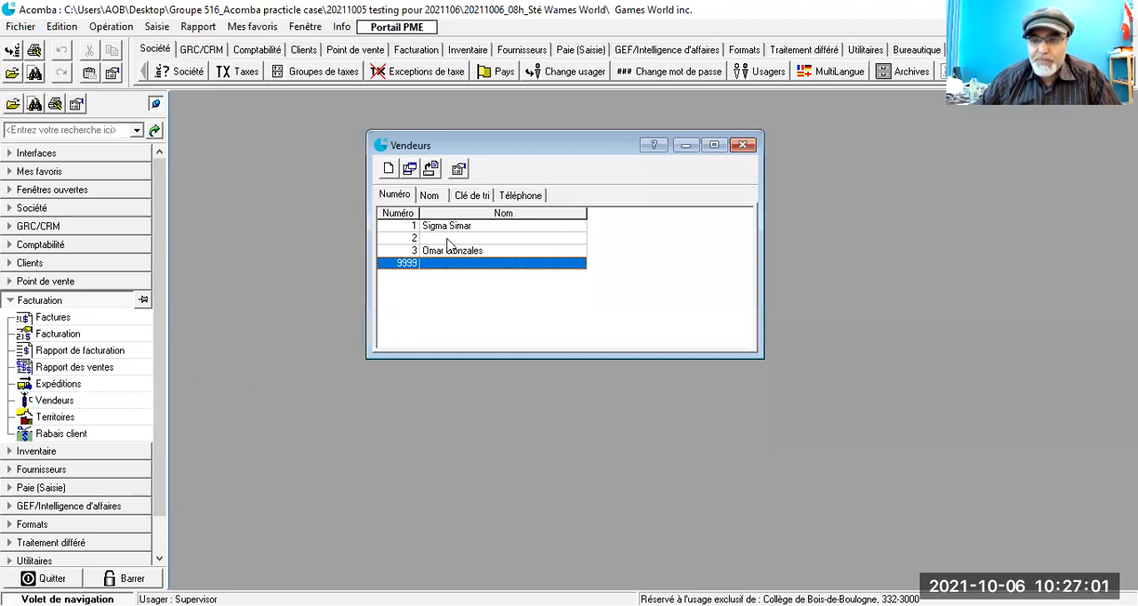
# Step: Copy salesperson 2's Clé de tri into the empty Nom field, save the record and close its window
pyautogui.doubleClick(449, 239)
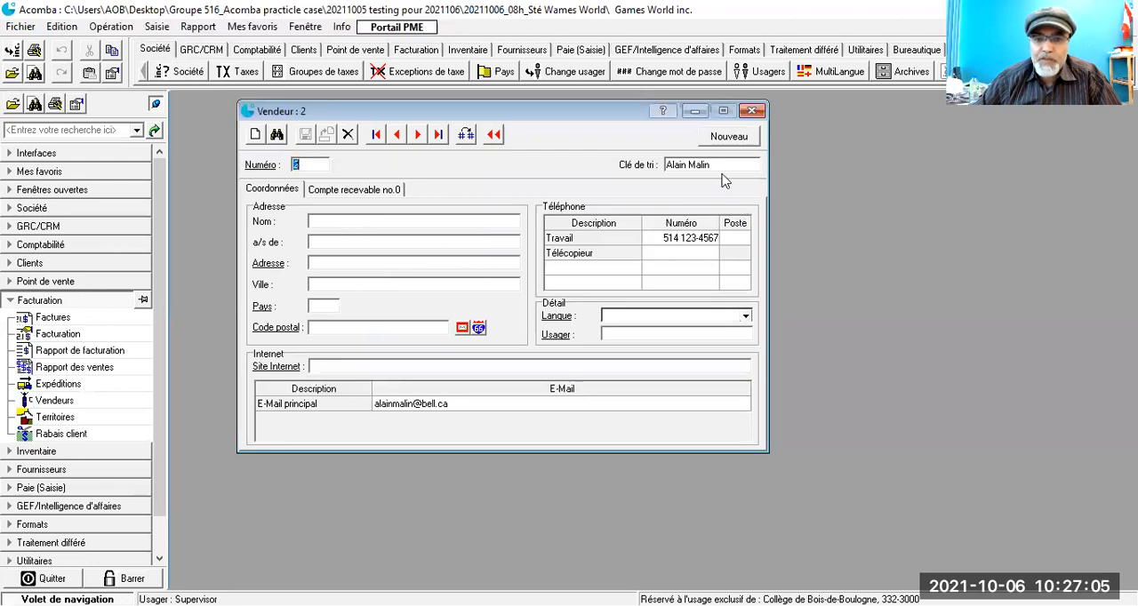
pyautogui.moveTo(669, 165); pyautogui.dragTo(745, 171)
pyautogui.hotkey('ctrl', 'c')
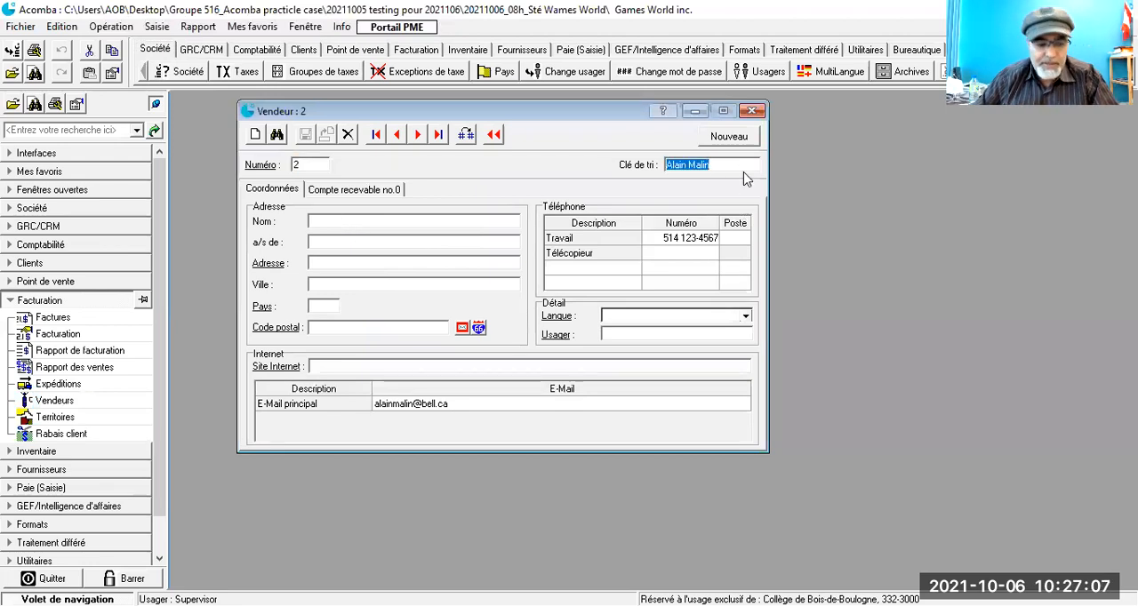
pyautogui.click(454, 224)
pyautogui.hotkey('ctrl', 'v')
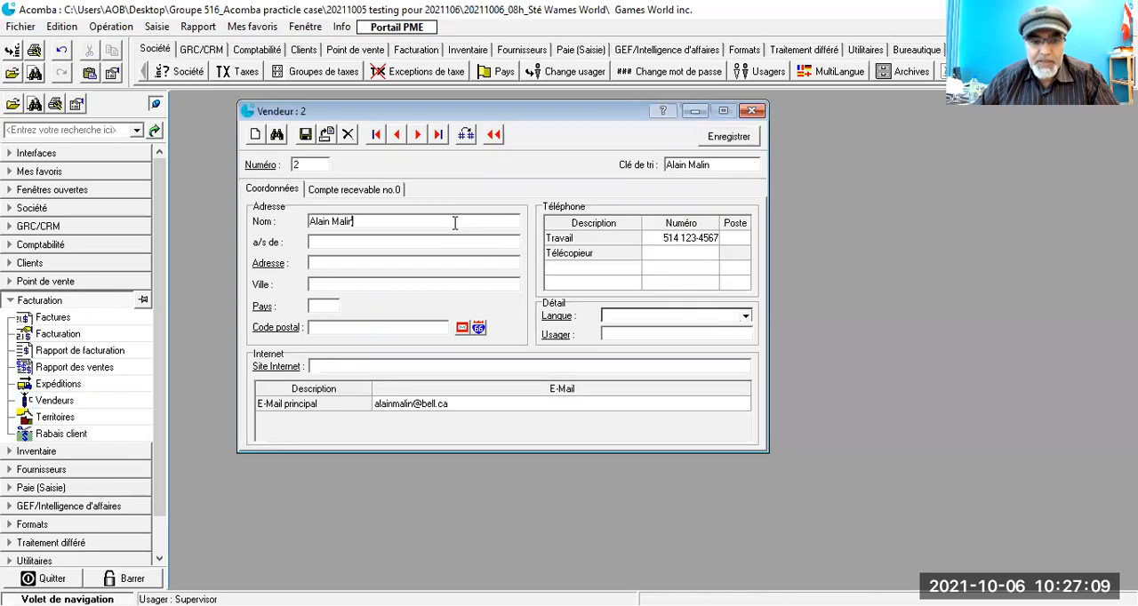
pyautogui.click(305, 135)
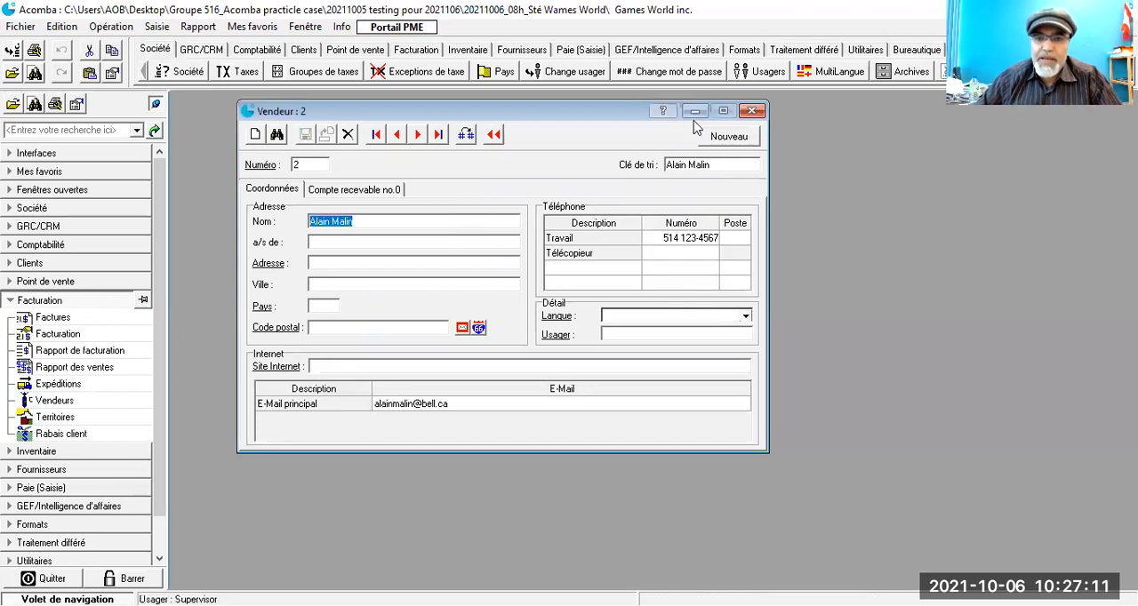
pyautogui.click(752, 110)
# Step: Open Territoires, create territory number 100 with the description Montréal and save it
pyautogui.click(127, 337)
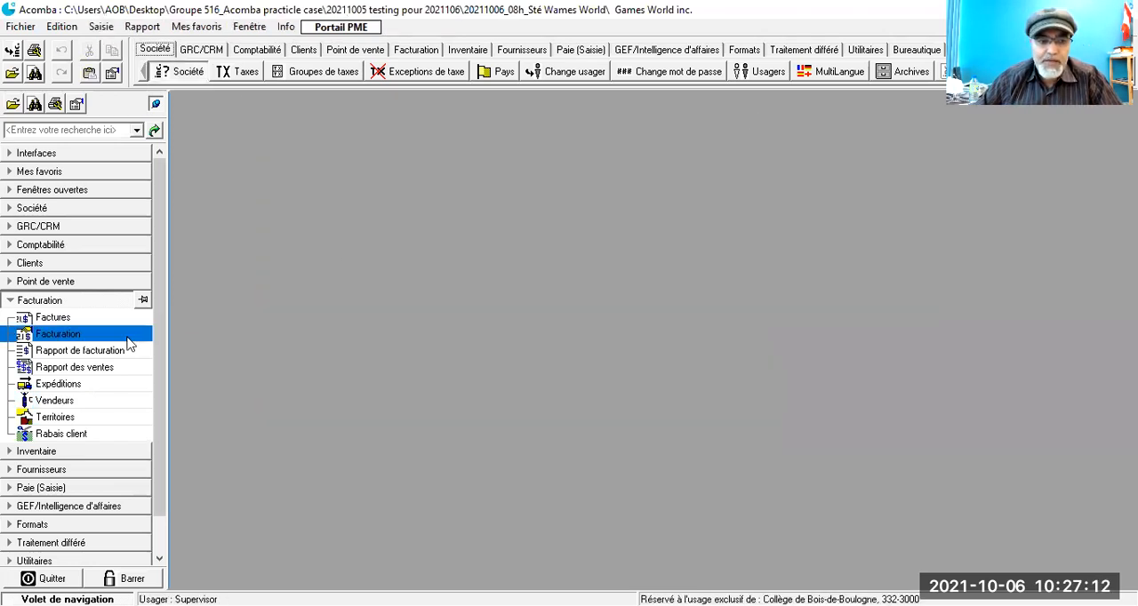
pyautogui.doubleClick(50, 425)
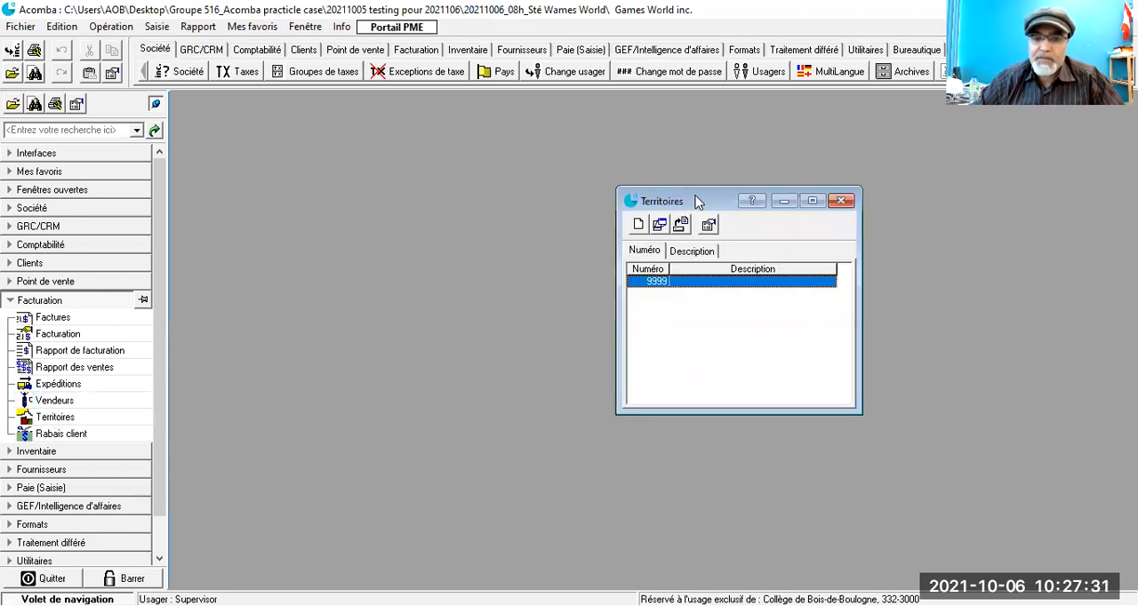
pyautogui.moveTo(755, 193); pyautogui.dragTo(610, 114)
pyautogui.click(45, 402)
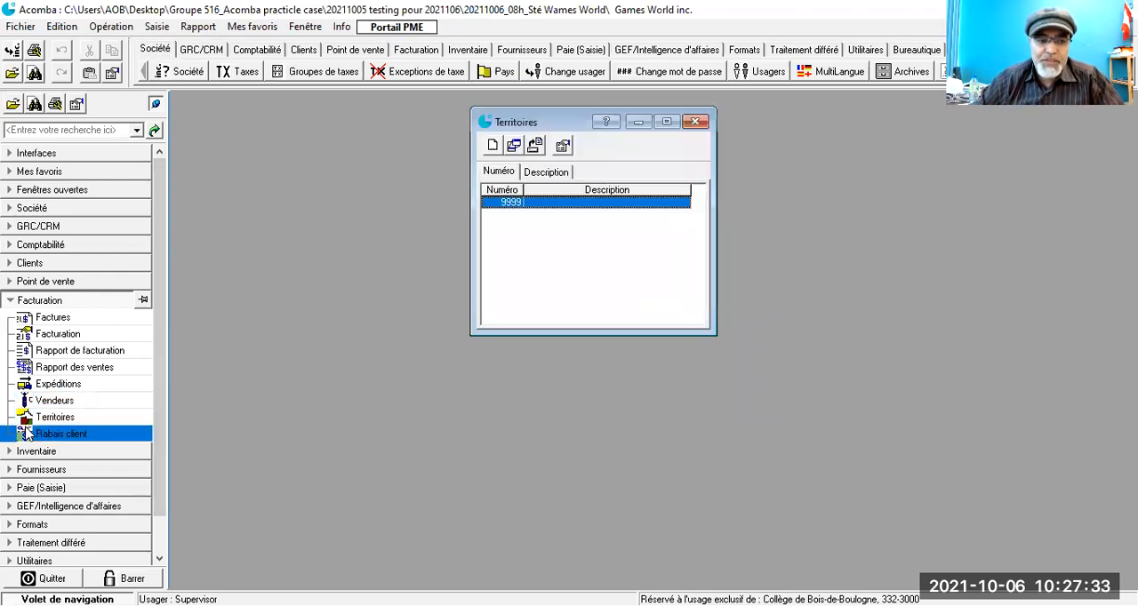
pyautogui.click(494, 147)
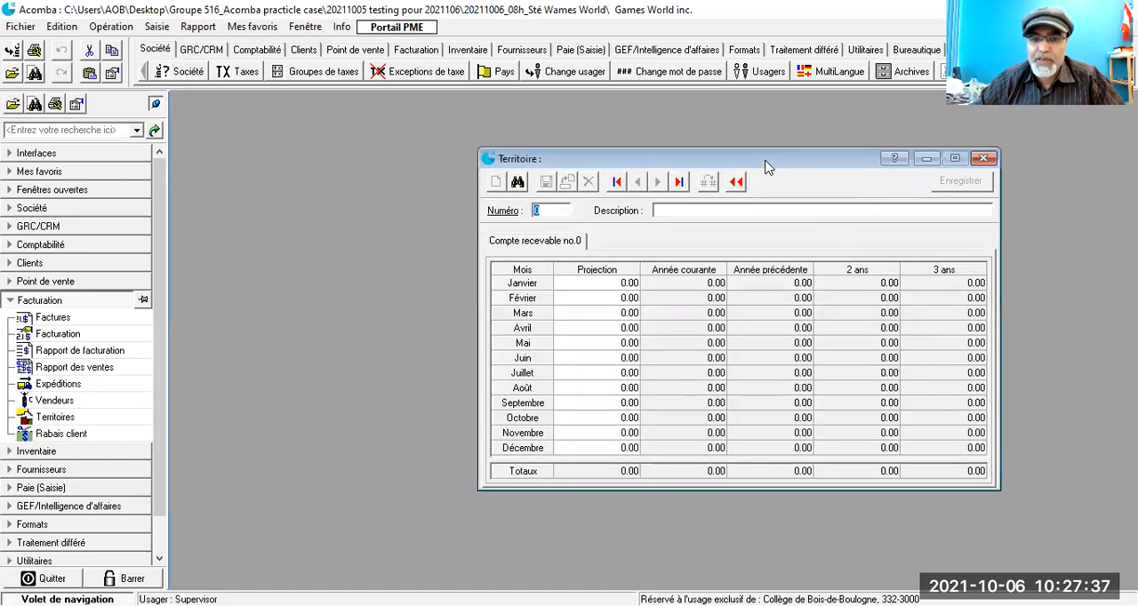
pyautogui.moveTo(760, 166); pyautogui.dragTo(573, 123)
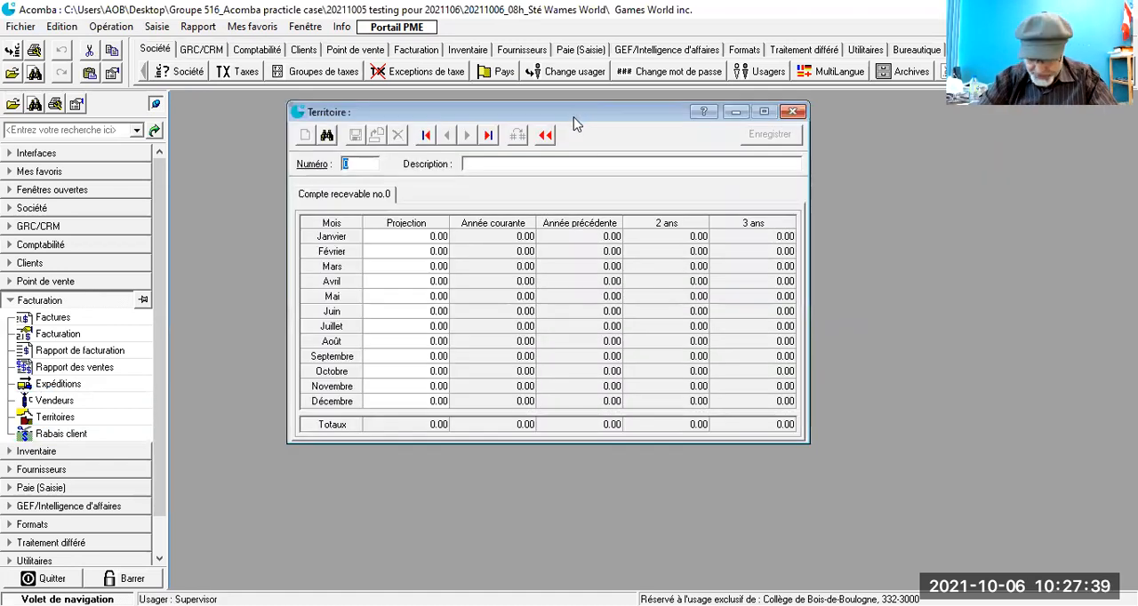
pyautogui.write('100')
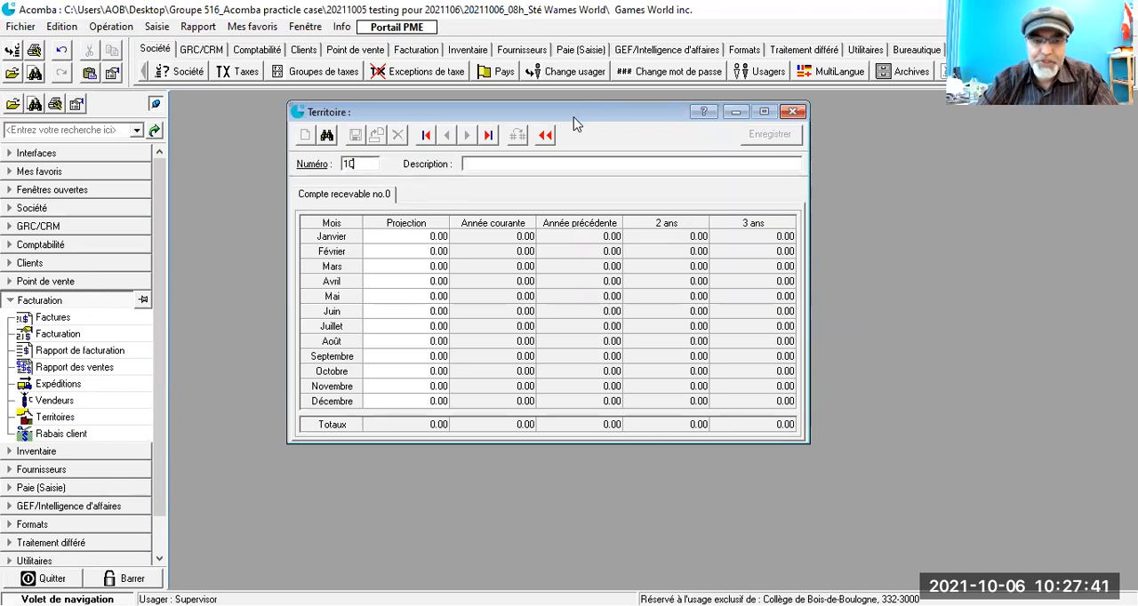
pyautogui.press('Tab')
pyautogui.write('Mortréal')
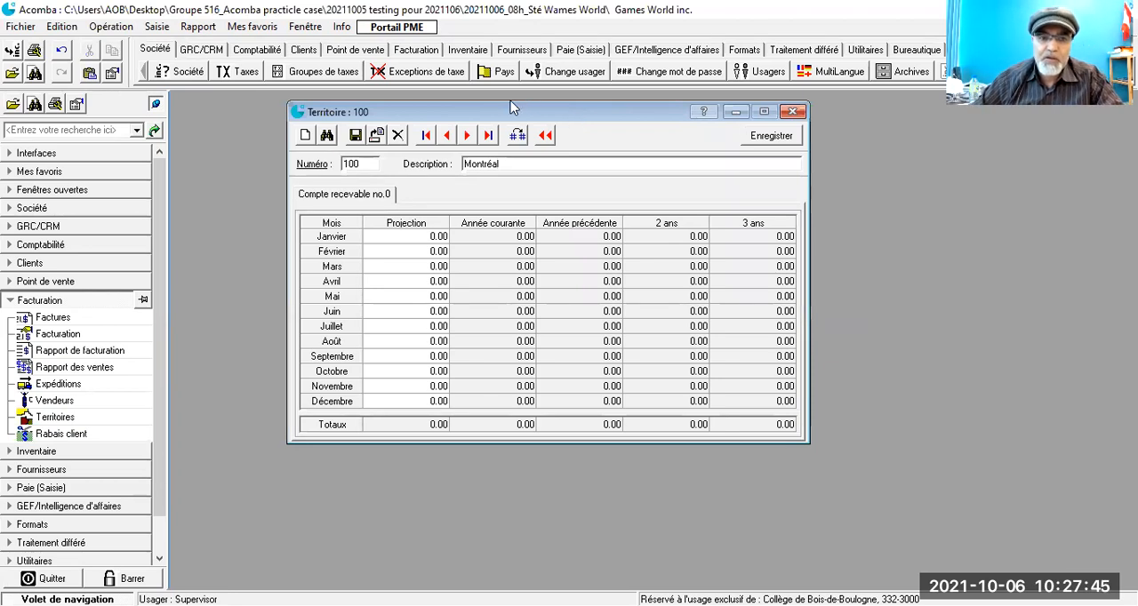
pyautogui.click(356, 142)
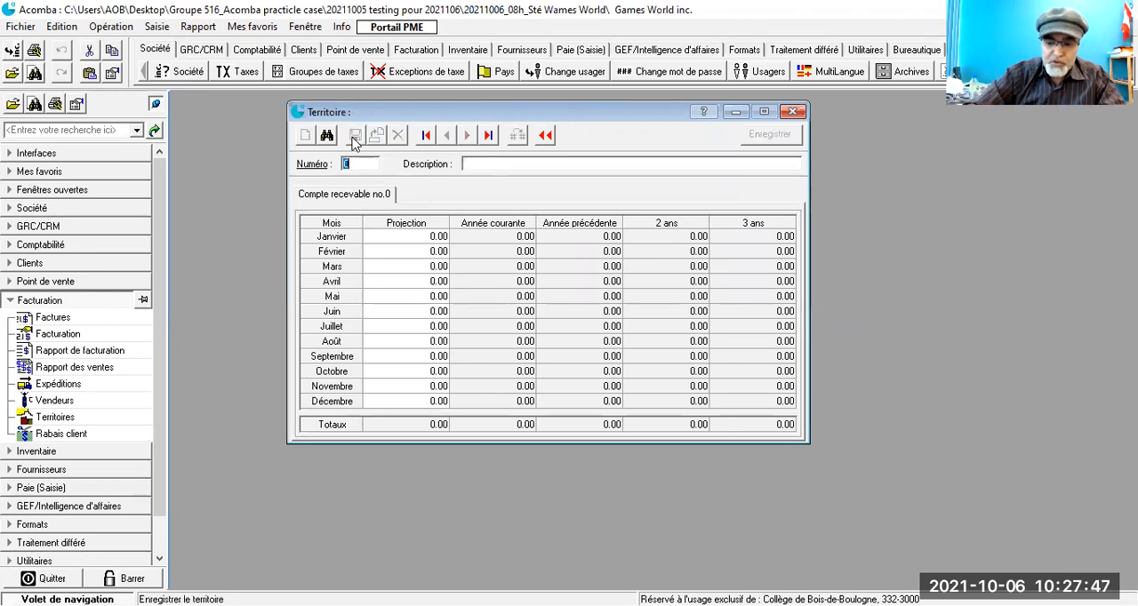
# Step: Add and save two more territories: 200 described as Laval and 300 described as Québec
pyautogui.write('200')
pyautogui.press('Tab')
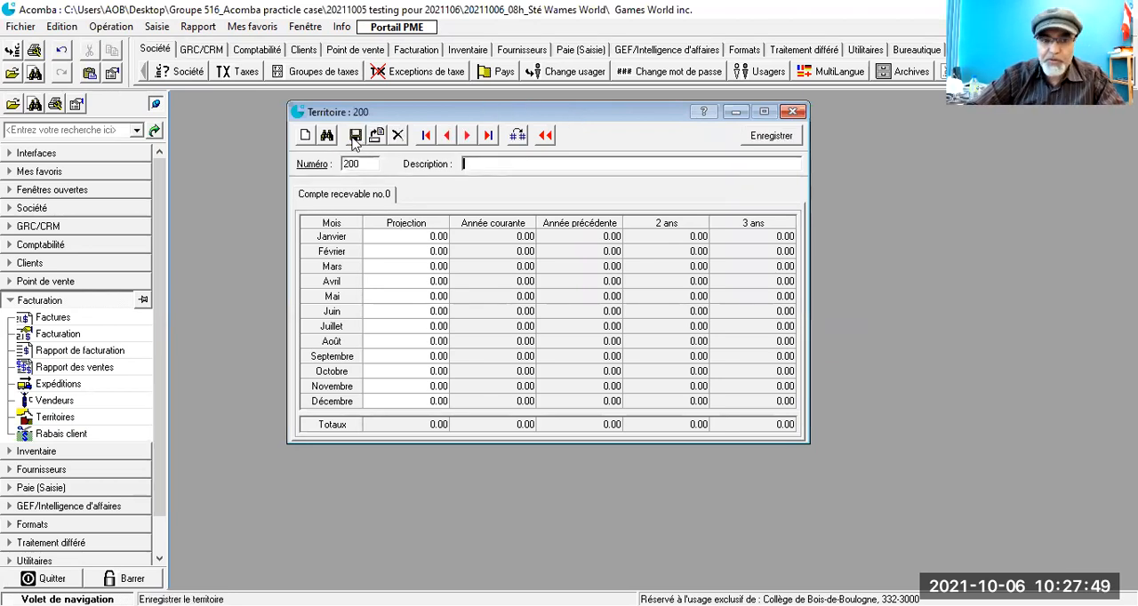
pyautogui.write('Laval')
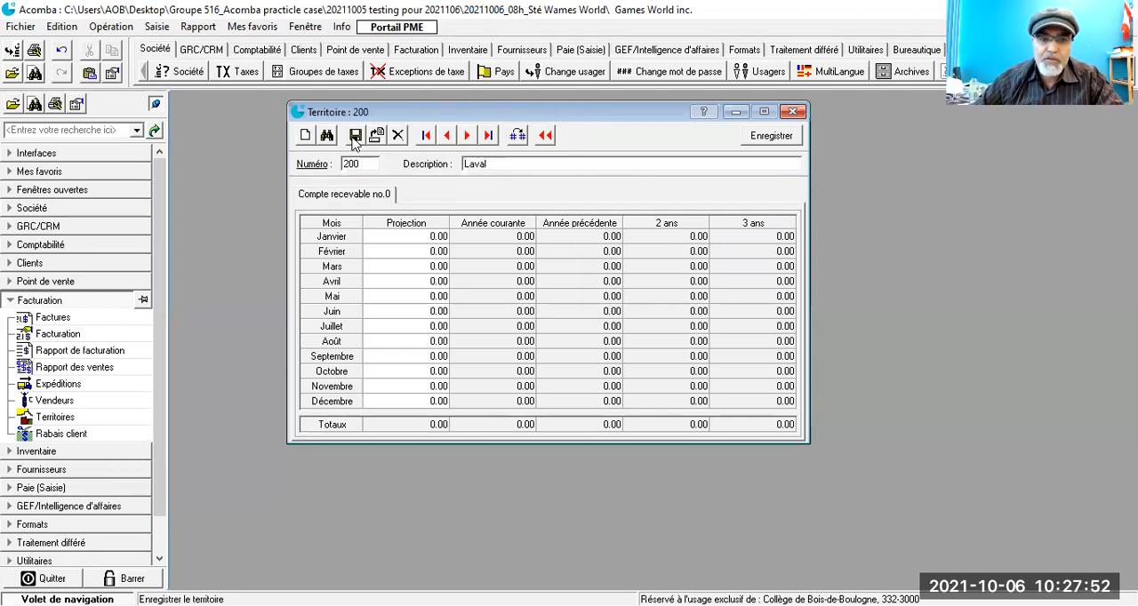
pyautogui.click(355, 141)
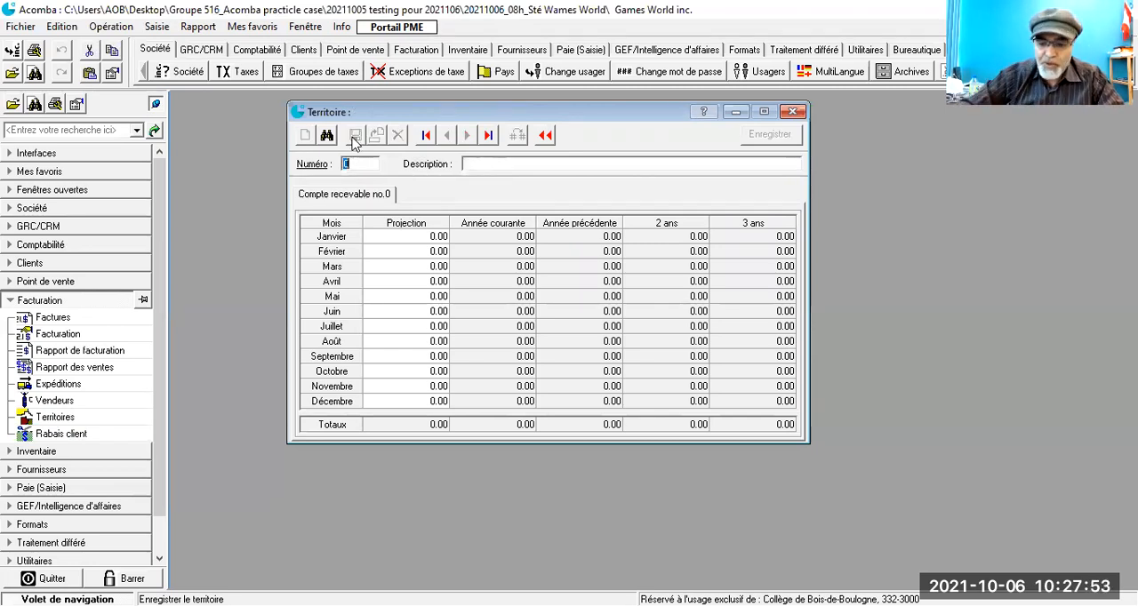
pyautogui.write('300')
pyautogui.press('Tab')
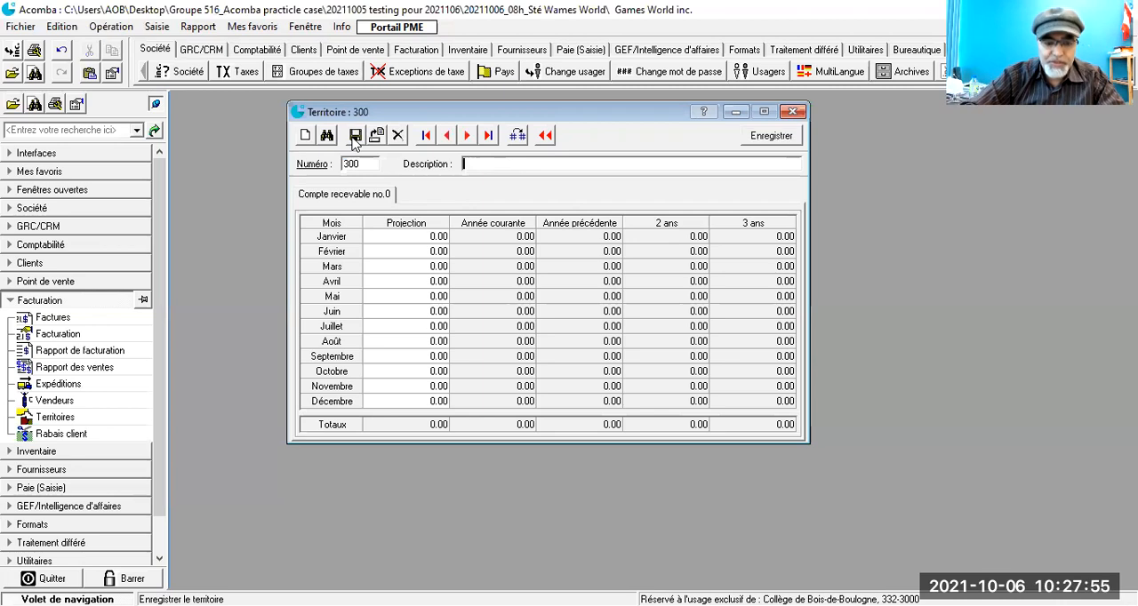
pyautogui.write('Québec')
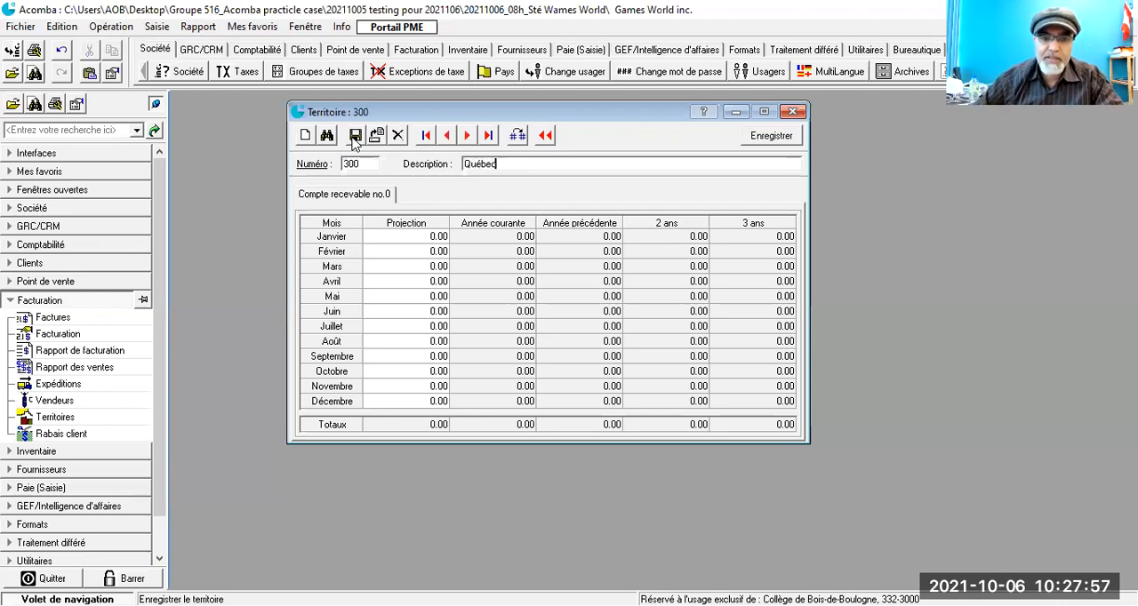
pyautogui.click(354, 139)
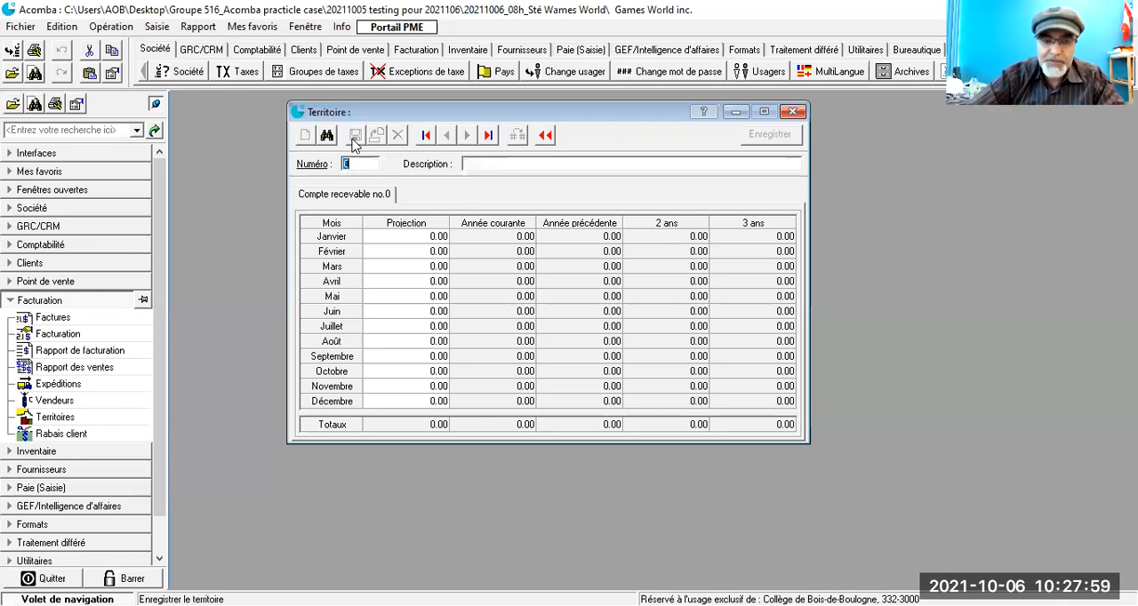
# Step: Add territory number 400 with the description Sherbrooke and save it
pyautogui.write('400')
pyautogui.press('Tab')
pyautogui.write('She')
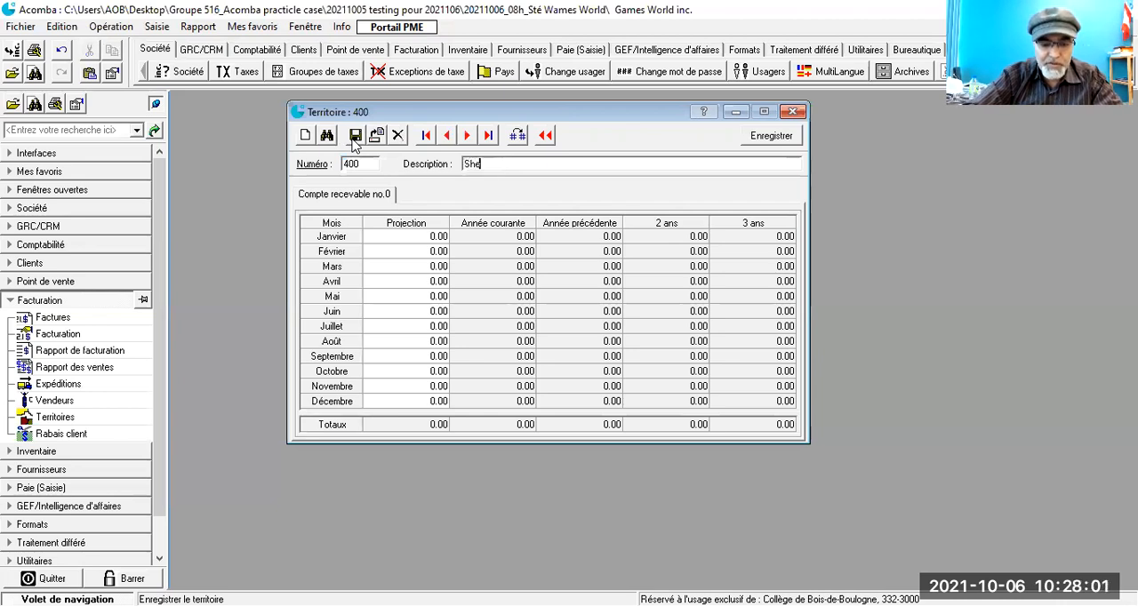
pyautogui.write('b')
pyautogui.write('r')
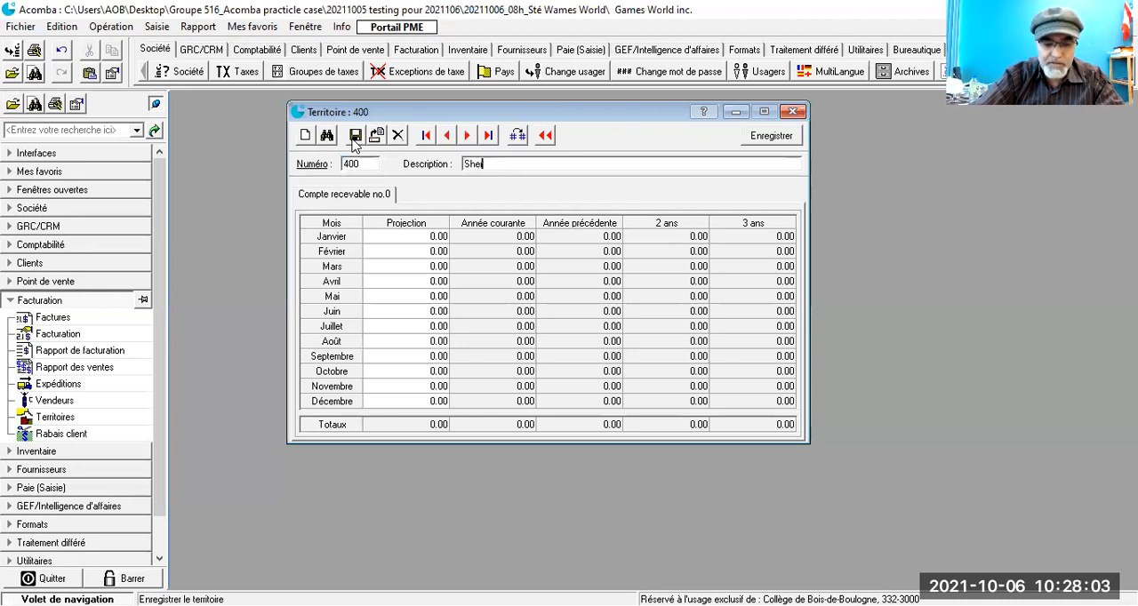
pyautogui.write('rocke')
pyautogui.click(354, 138)
# Step: Add territory number 500 with the description Gatineau and save it
pyautogui.write('500')
pyautogui.press('Tab')
pyautogui.write('Gatineau')
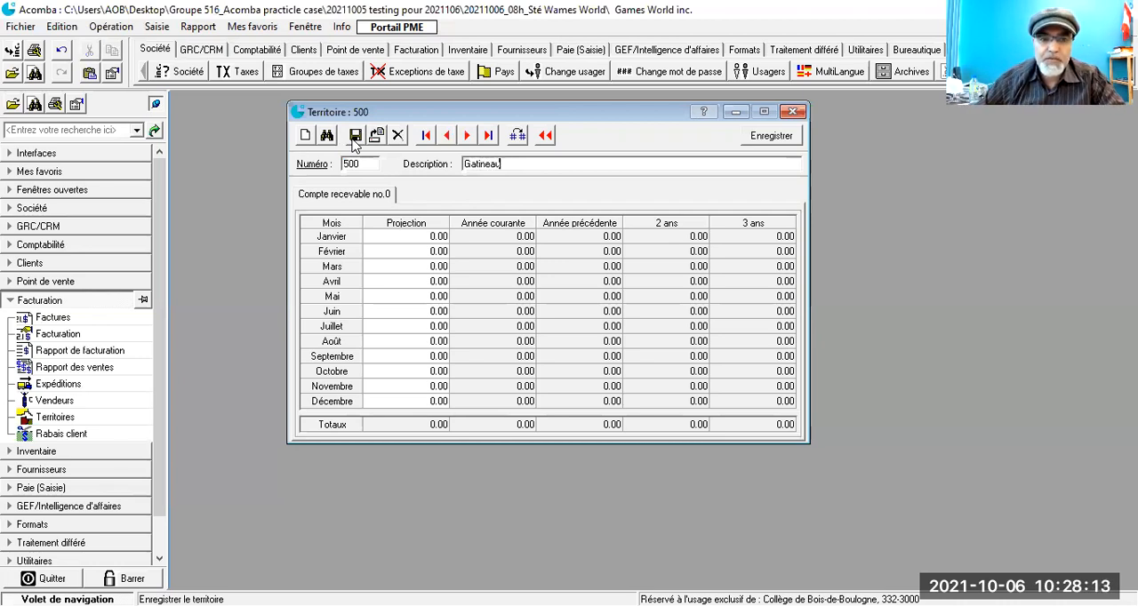
pyautogui.click(354, 139)
# Step: Add territory number 600 with the description Abitibtemins and save it
pyautogui.write('600')
pyautogui.press('Tab')
pyautogui.write('Abitib')
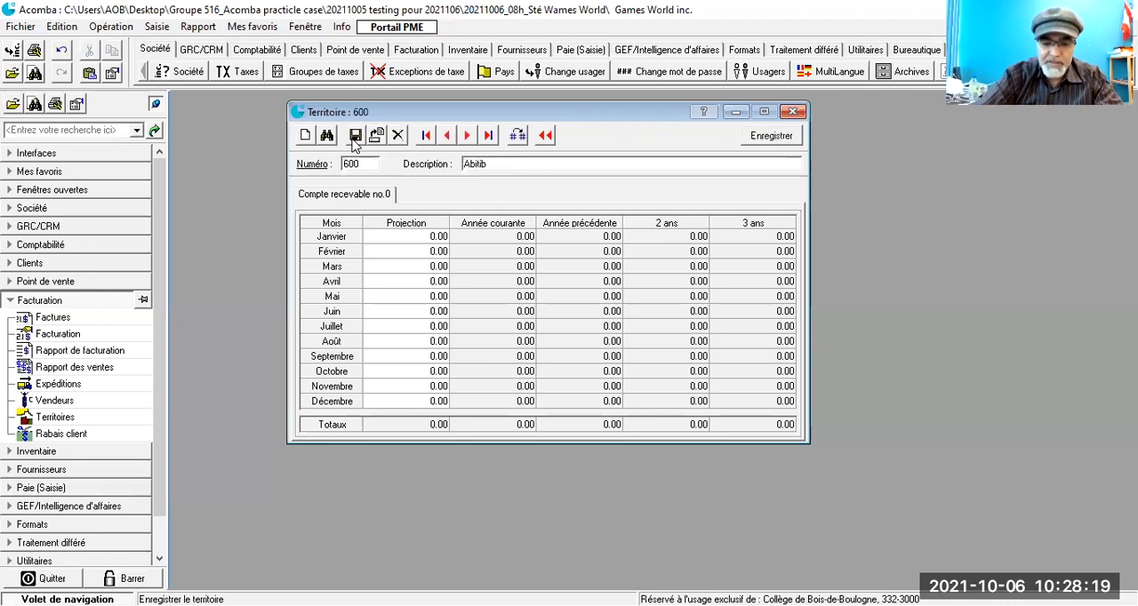
pyautogui.write('temins')
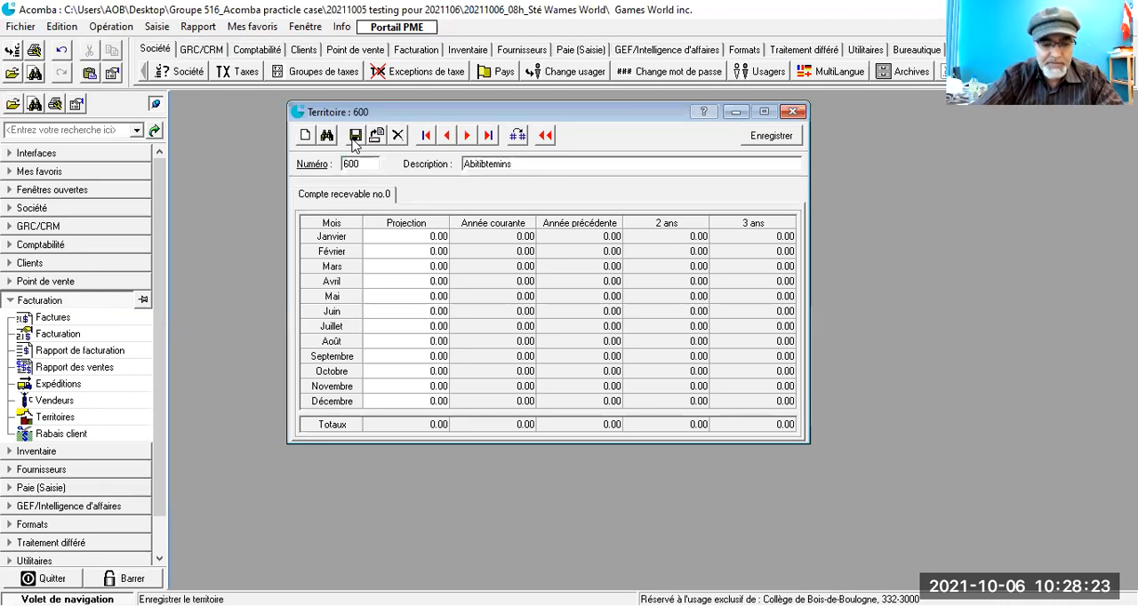
pyautogui.click(353, 143)
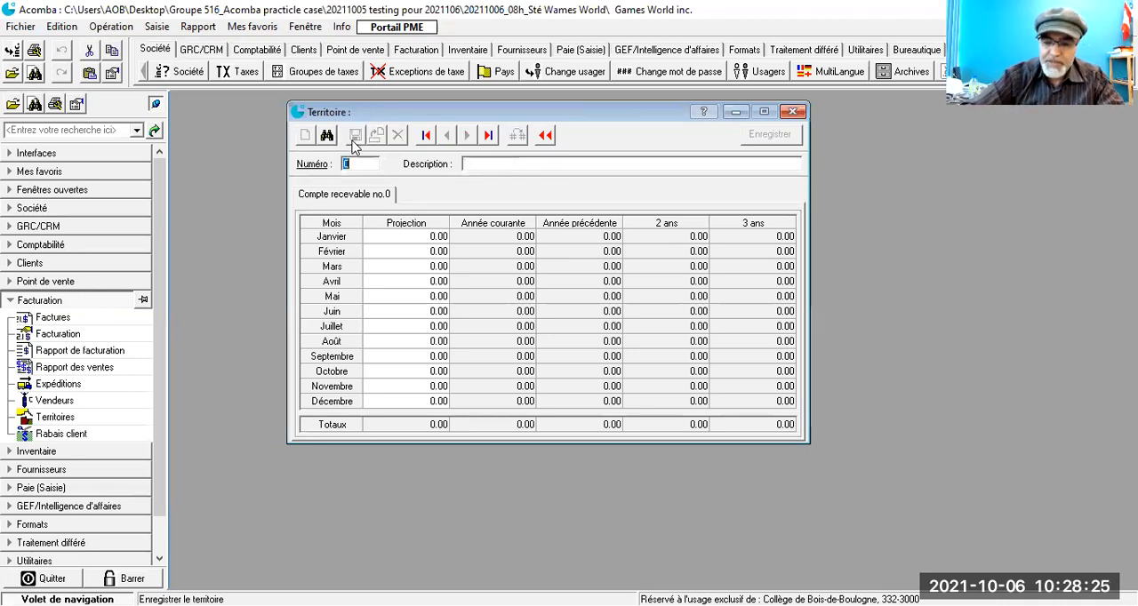
# Step: Add territory number 700 with the description Ottawa and save it
pyautogui.write('700')
pyautogui.press('Tab')
pyautogui.write('O')
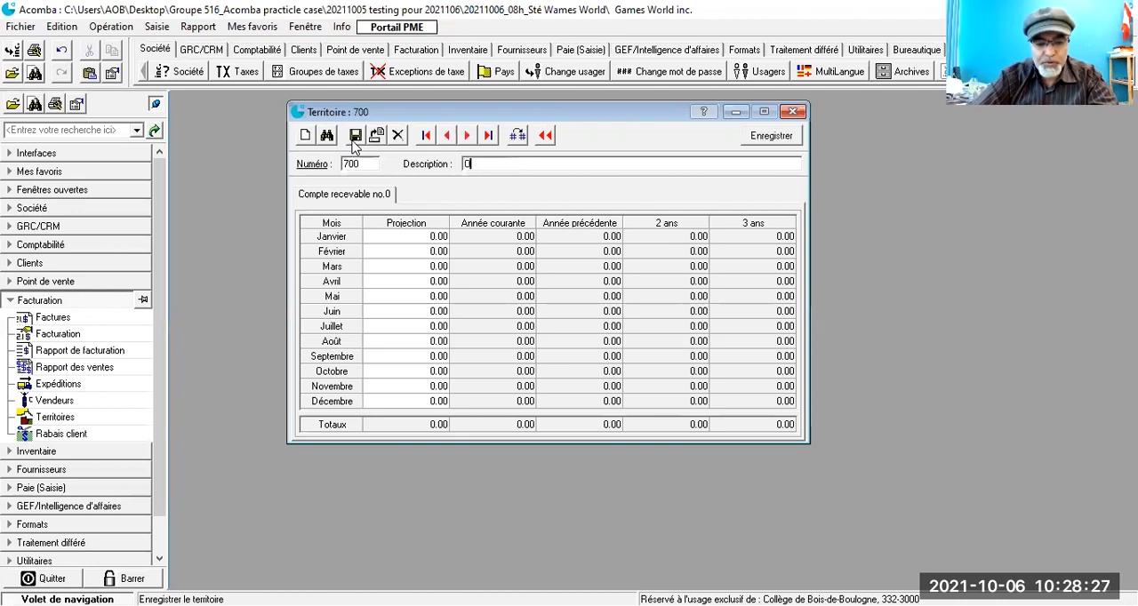
pyautogui.write('ttawa')
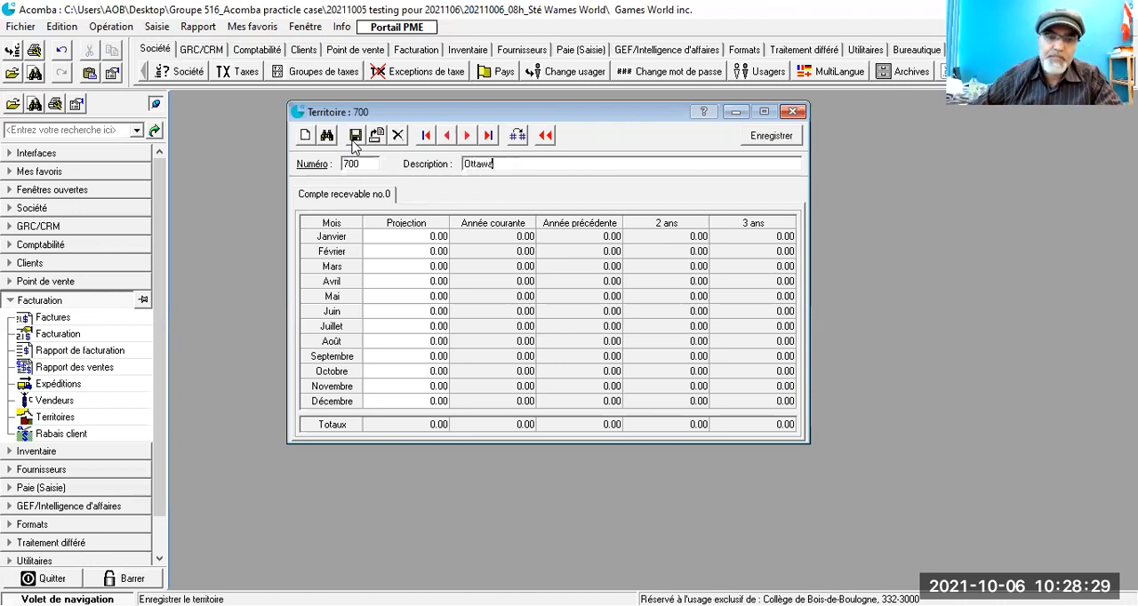
pyautogui.click(353, 141)
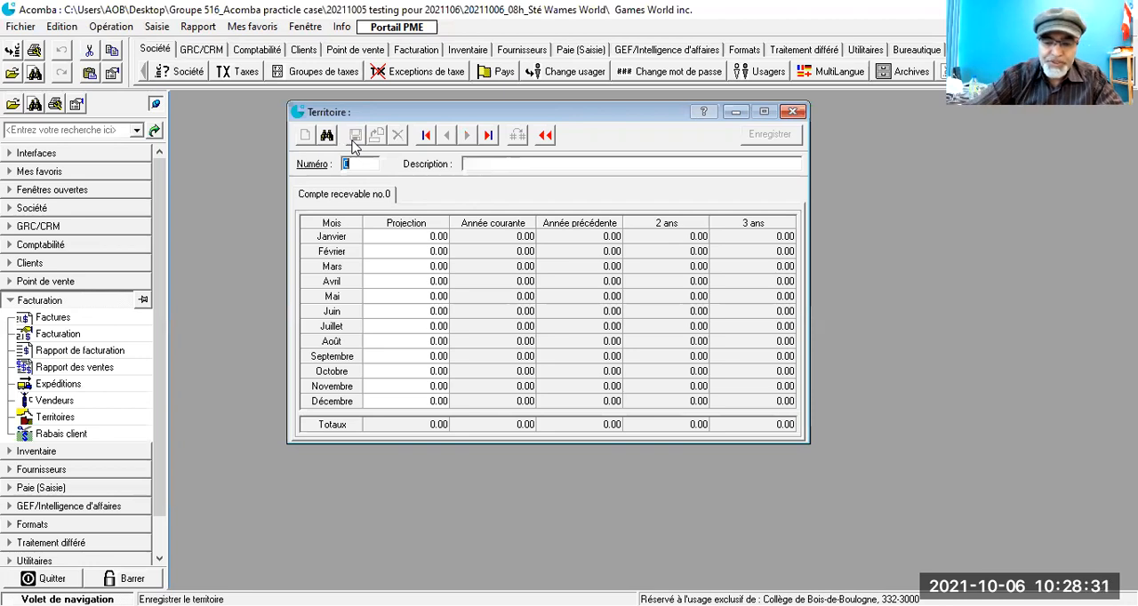
# Step: Add and save two more territories: 800 described as Toronto and 900 described as Halifax
pyautogui.write('800')
pyautogui.press('Tab')
pyautogui.write('O')
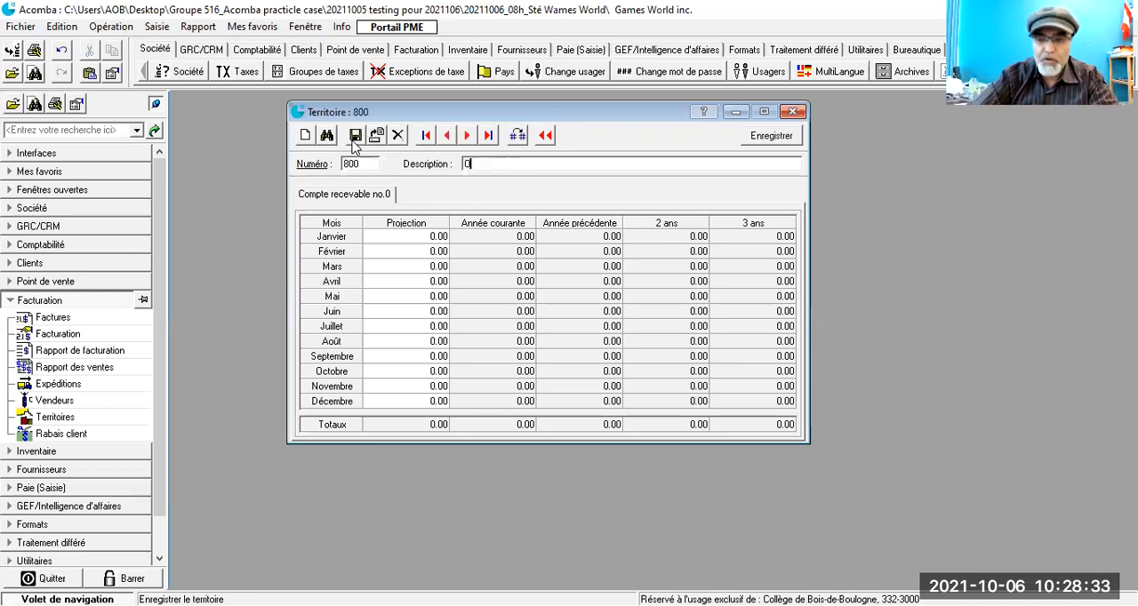
pyautogui.write('ntario')
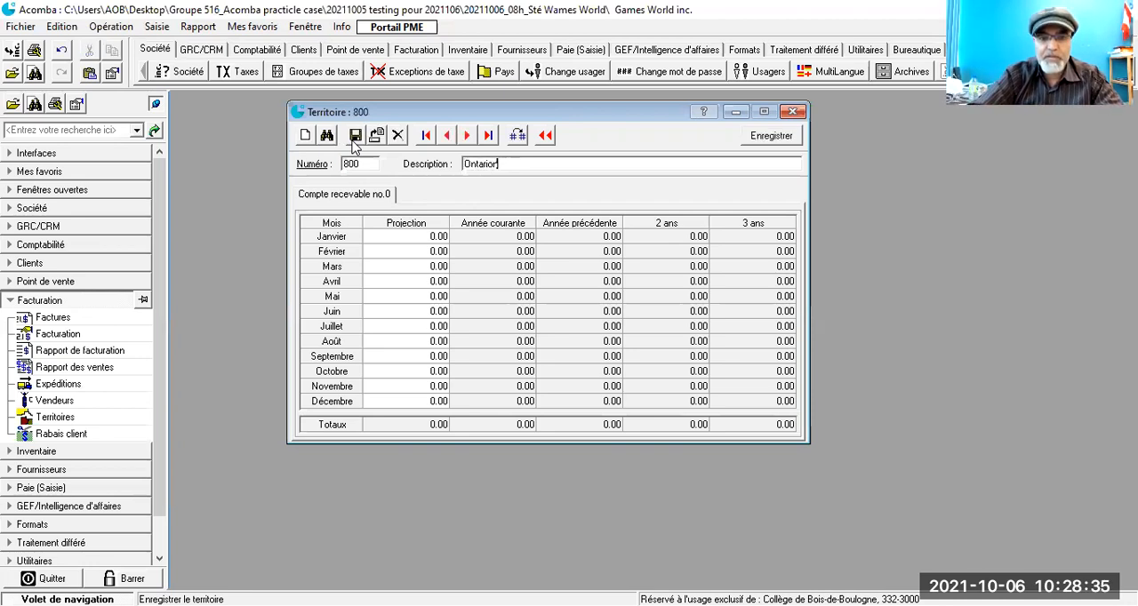
pyautogui.press('BackSpace')
pyautogui.press('BackSpace')
pyautogui.press('BackSpace')
pyautogui.press('BackSpace')
pyautogui.press('BackSpace')
pyautogui.press('BackSpace')
pyautogui.press('BackSpace')
pyautogui.press('BackSpace')
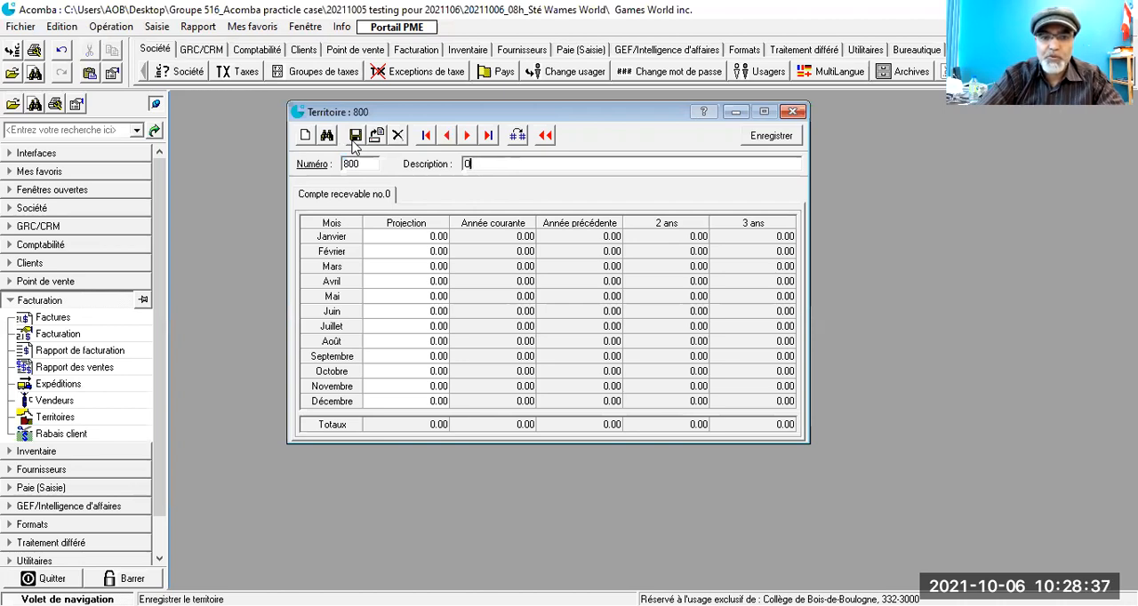
pyautogui.write('Toronto')
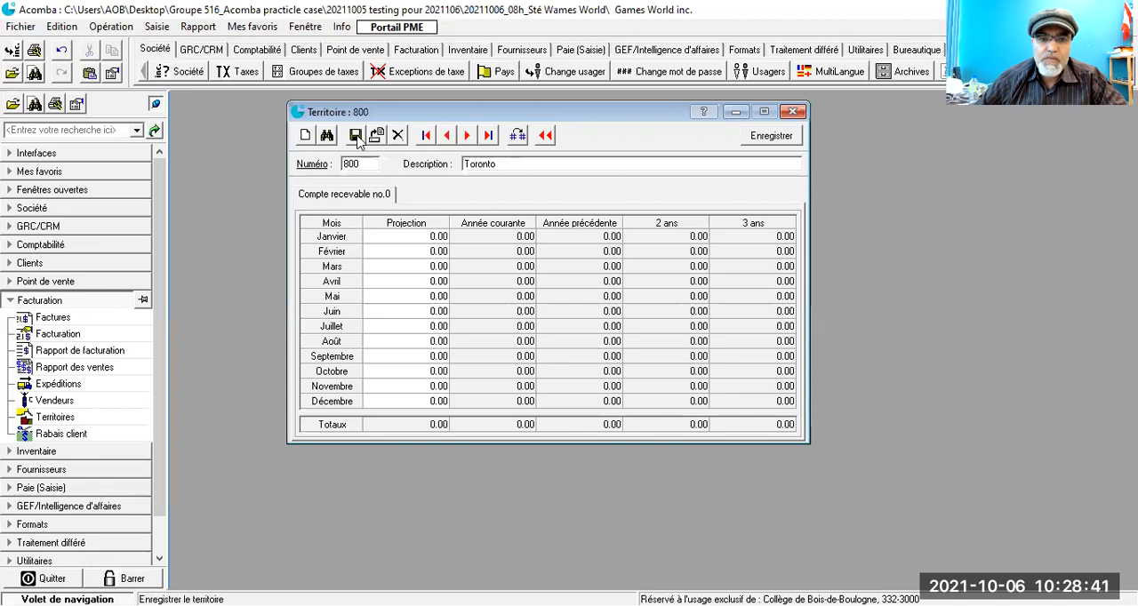
pyautogui.click(356, 139)
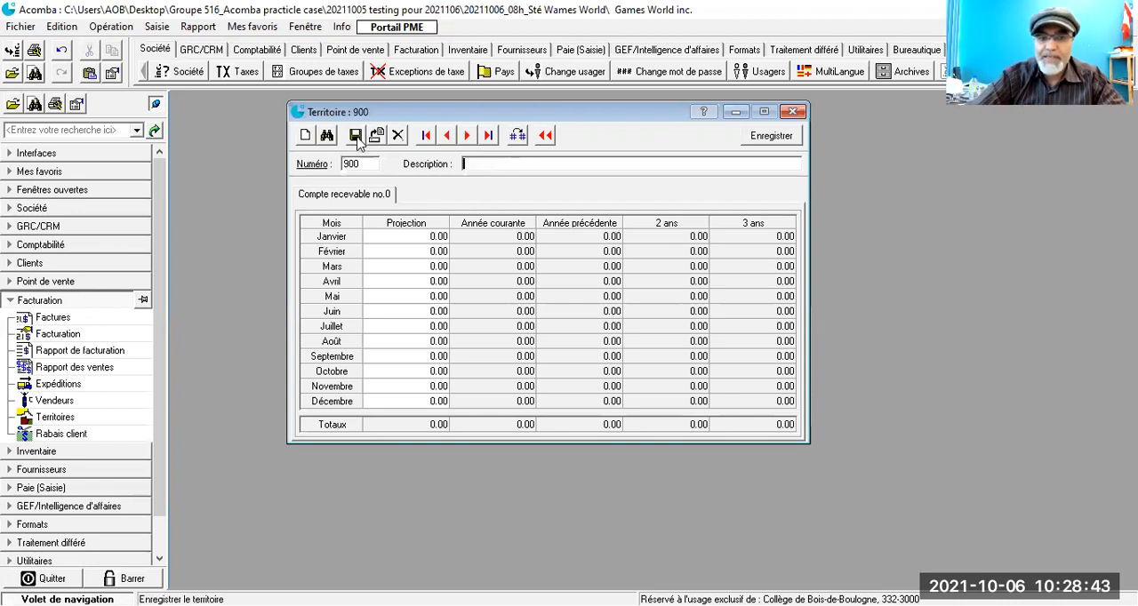
pyautogui.write('Halifax')
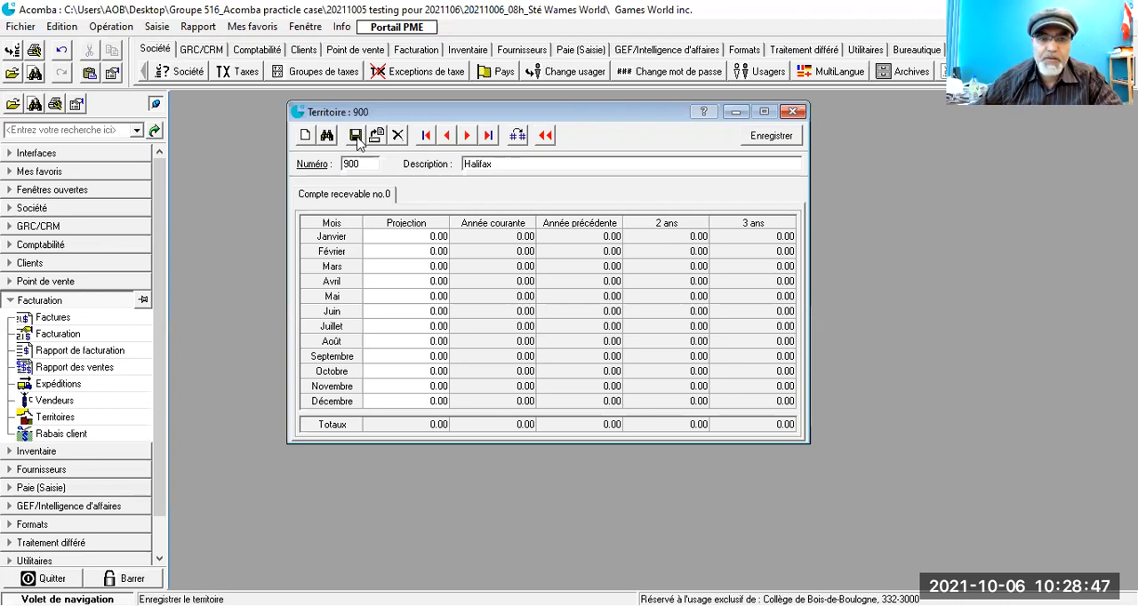
pyautogui.click(357, 139)
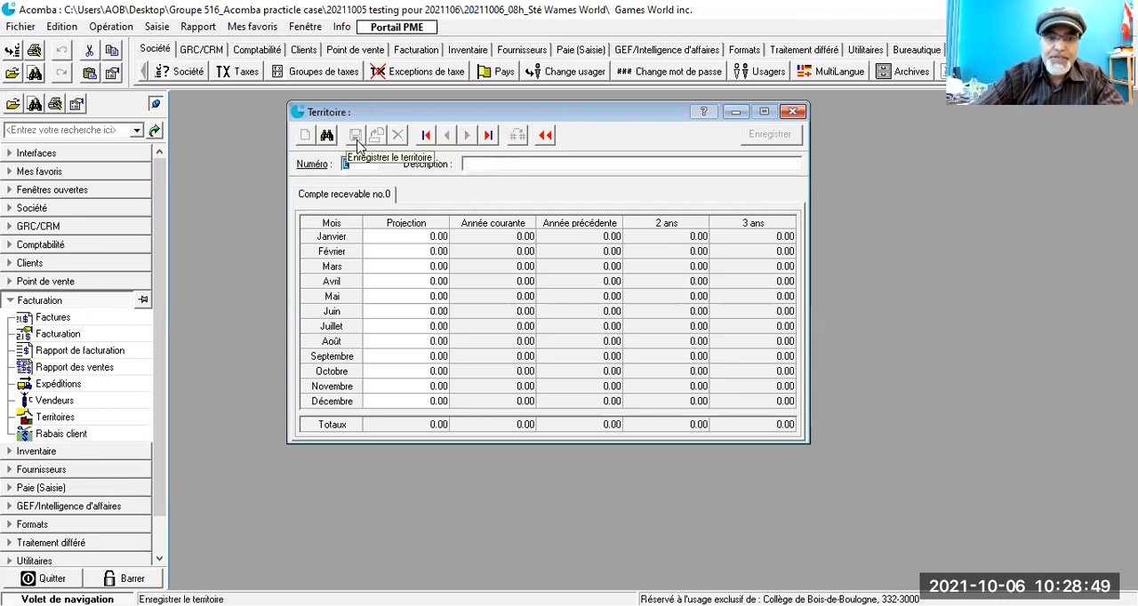
# Step: Change the description of territory 700 to Moncton and save it
pyautogui.write('700')
pyautogui.press('Tab')
pyautogui.write('Moncton')
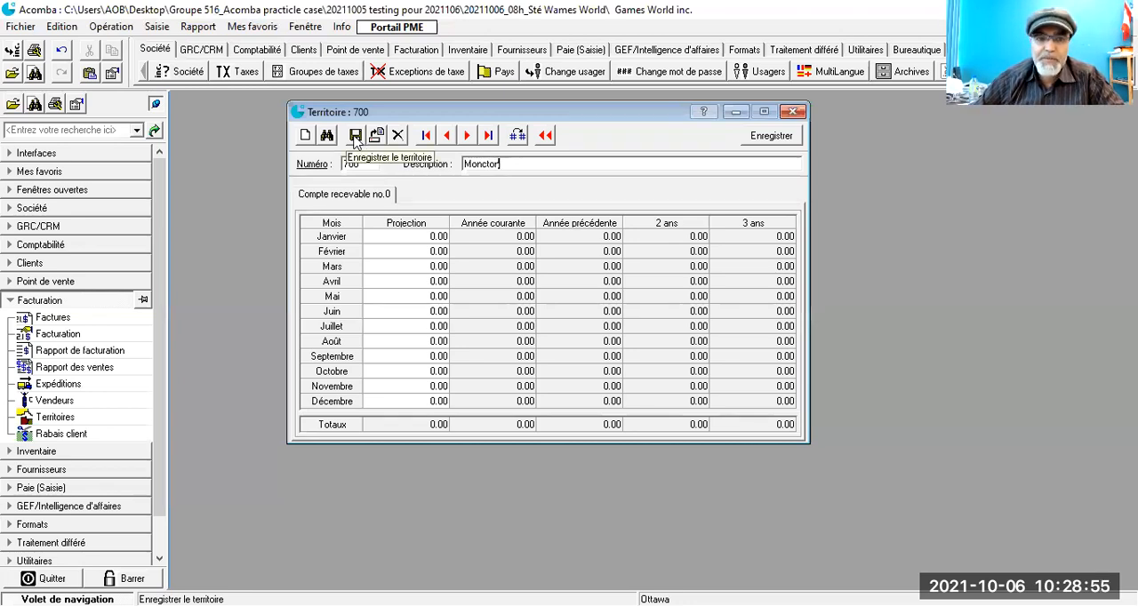
pyautogui.click(355, 138)
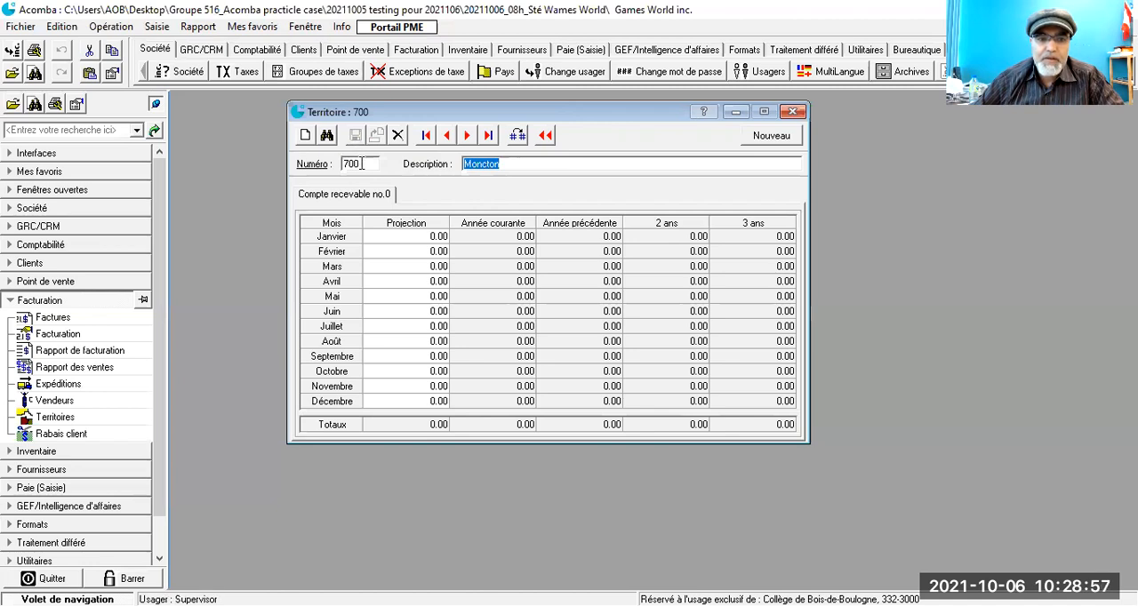
# Step: Change the description of territory 900 to Calegary, save it, and check the full list of territories
pyautogui.click(305, 137)
pyautogui.write('900')
pyautogui.press('Tab')
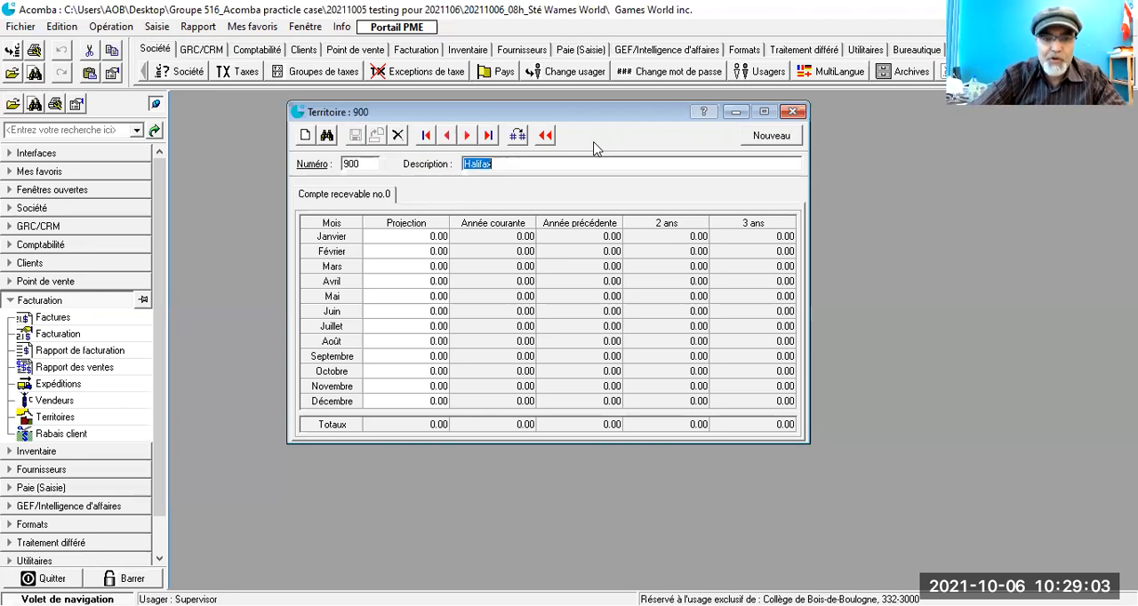
pyautogui.write('C')
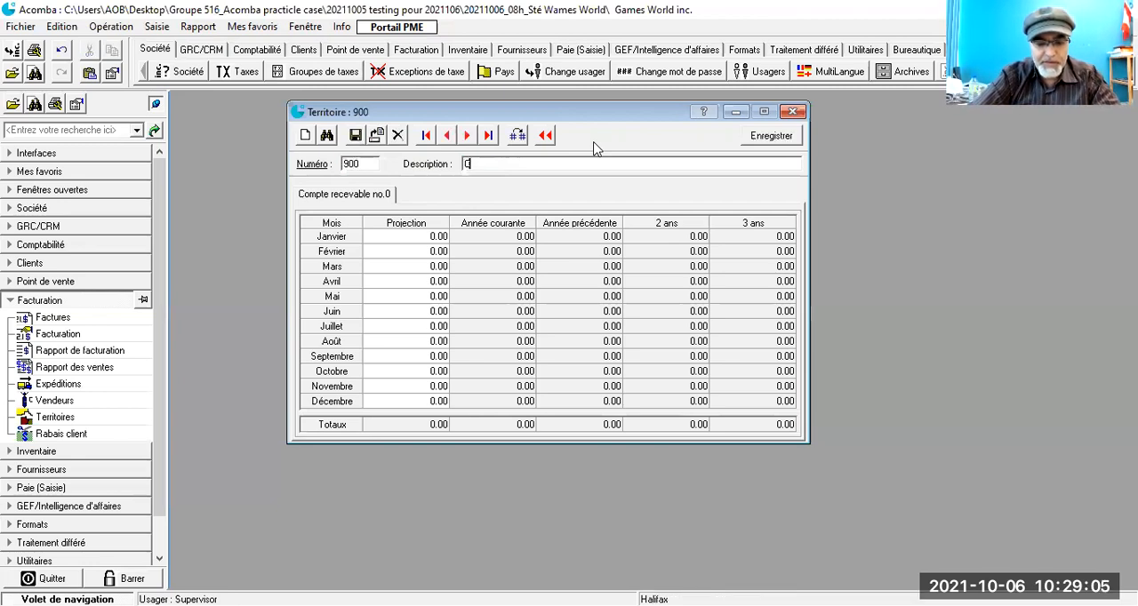
pyautogui.write('alegary')
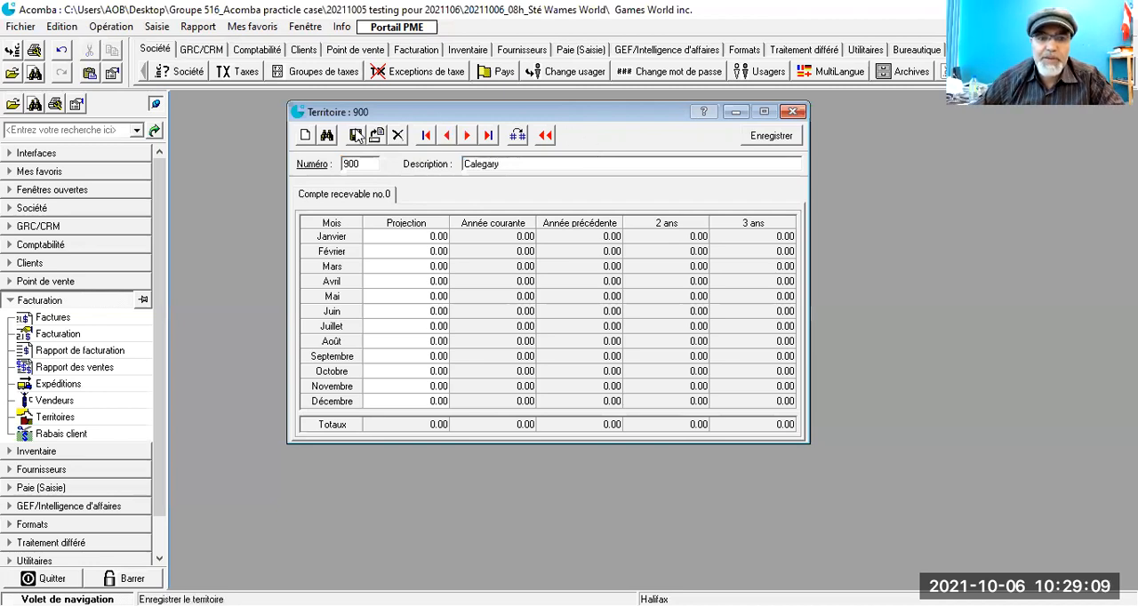
pyautogui.click(355, 135)
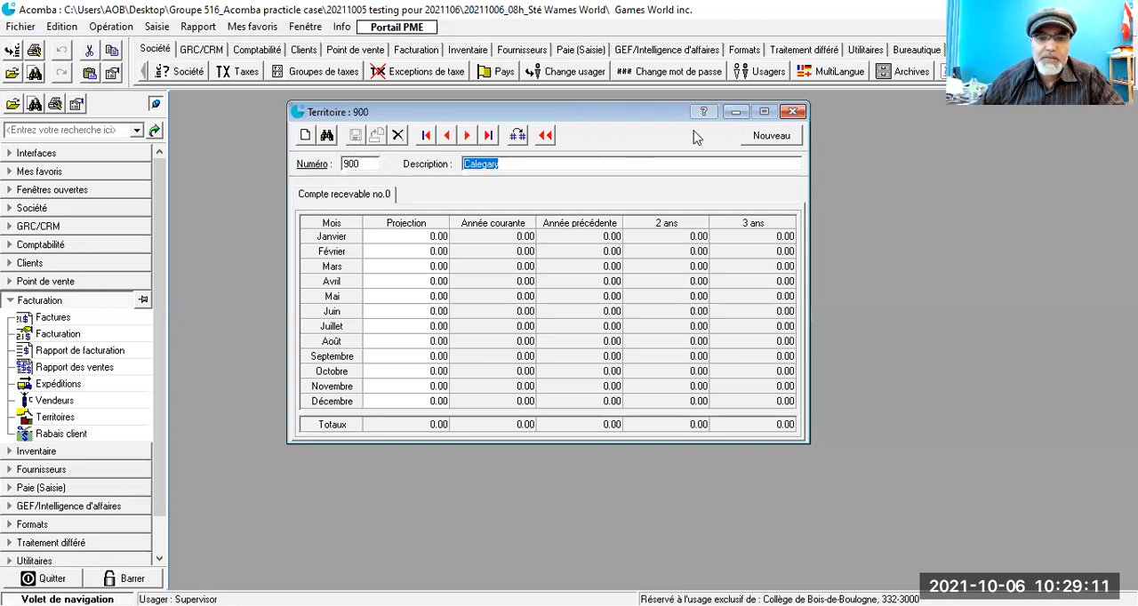
pyautogui.click(793, 112)
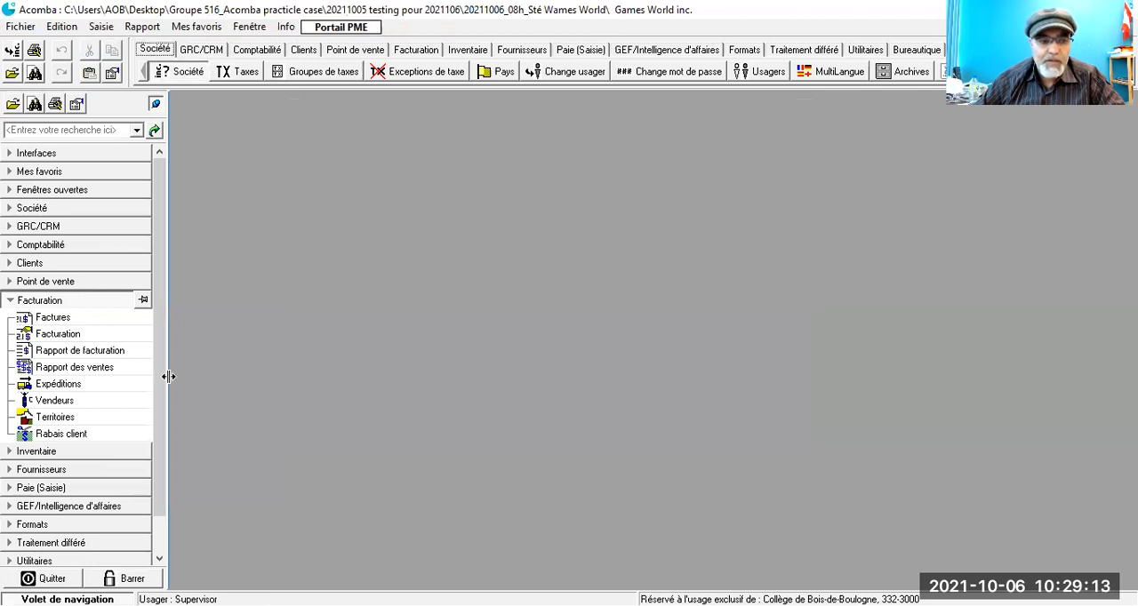
pyautogui.click(53, 417)
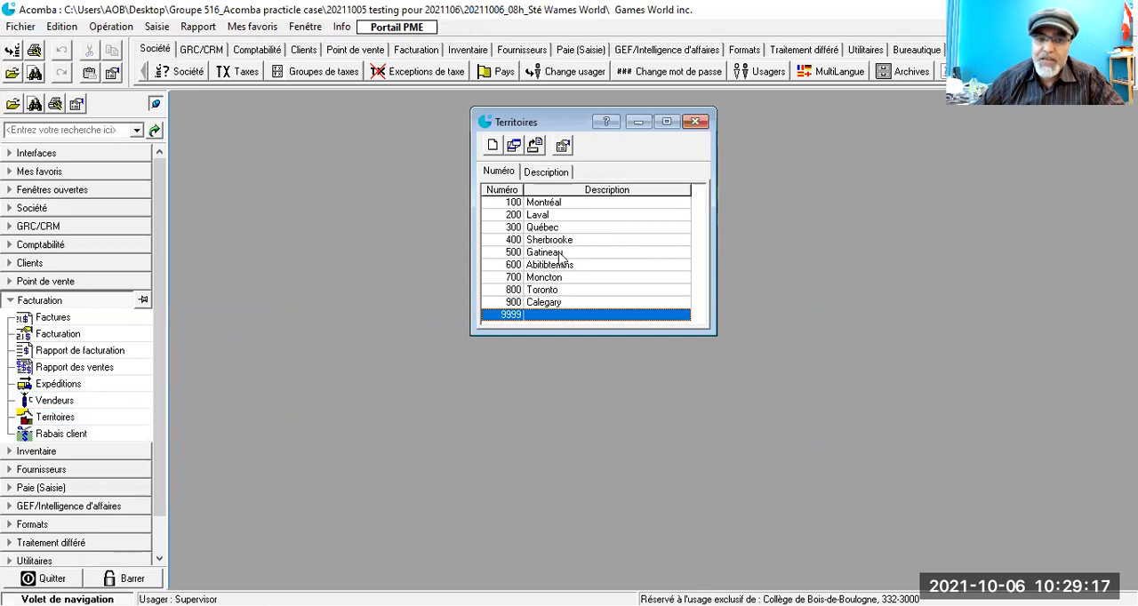
pyautogui.click(696, 122)
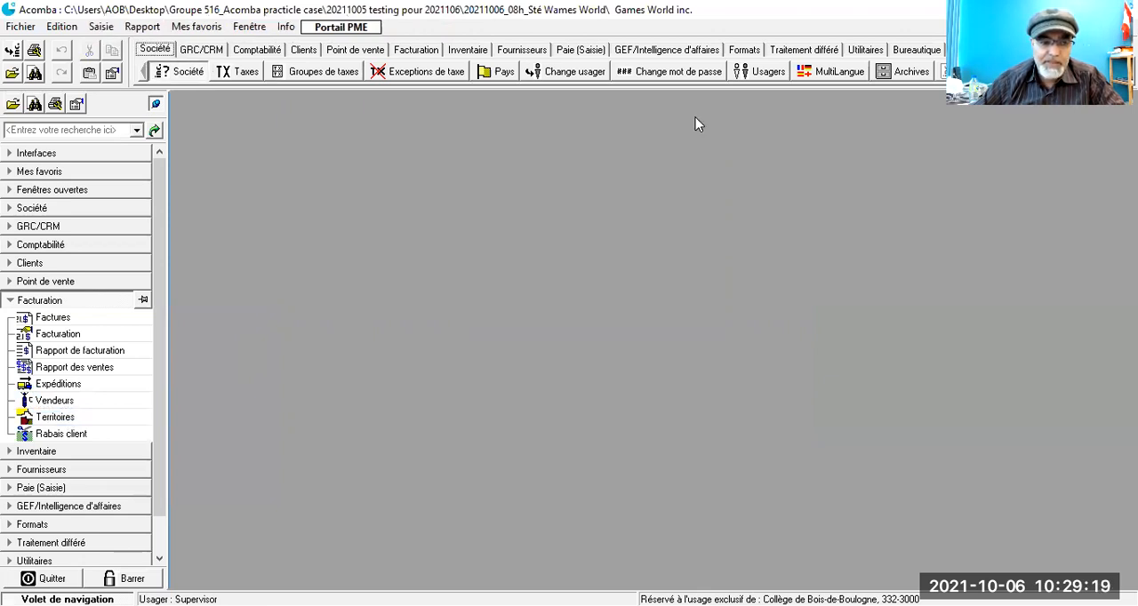
# Step: Start a new customer discount (Rabais client) numbered 1 with the description Actionnaires/Assoiciés
pyautogui.click(57, 435)
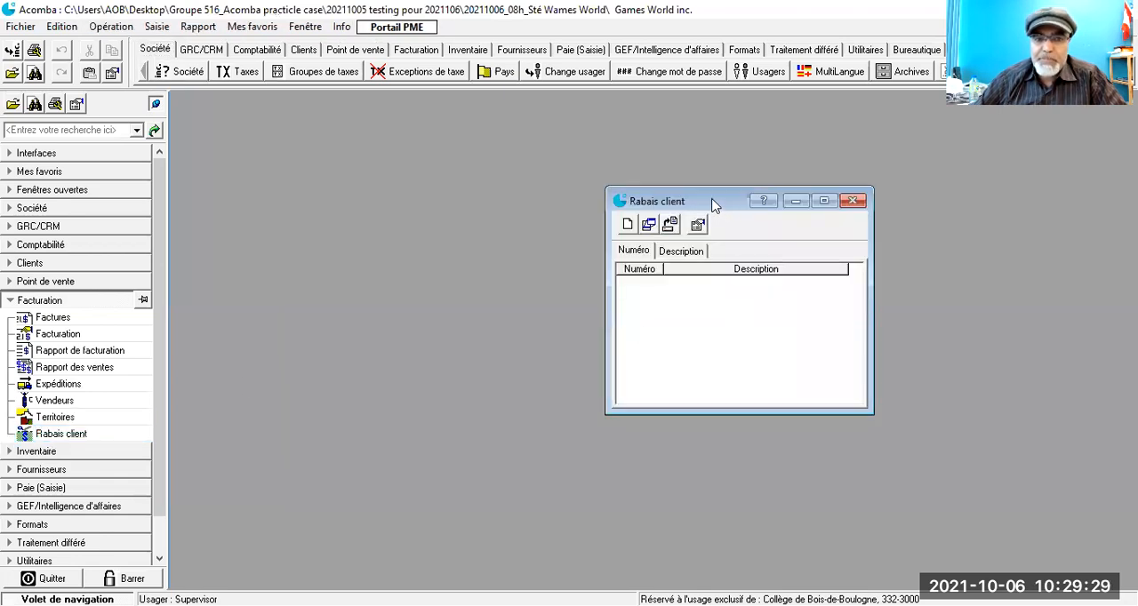
pyautogui.moveTo(714, 205); pyautogui.dragTo(471, 122)
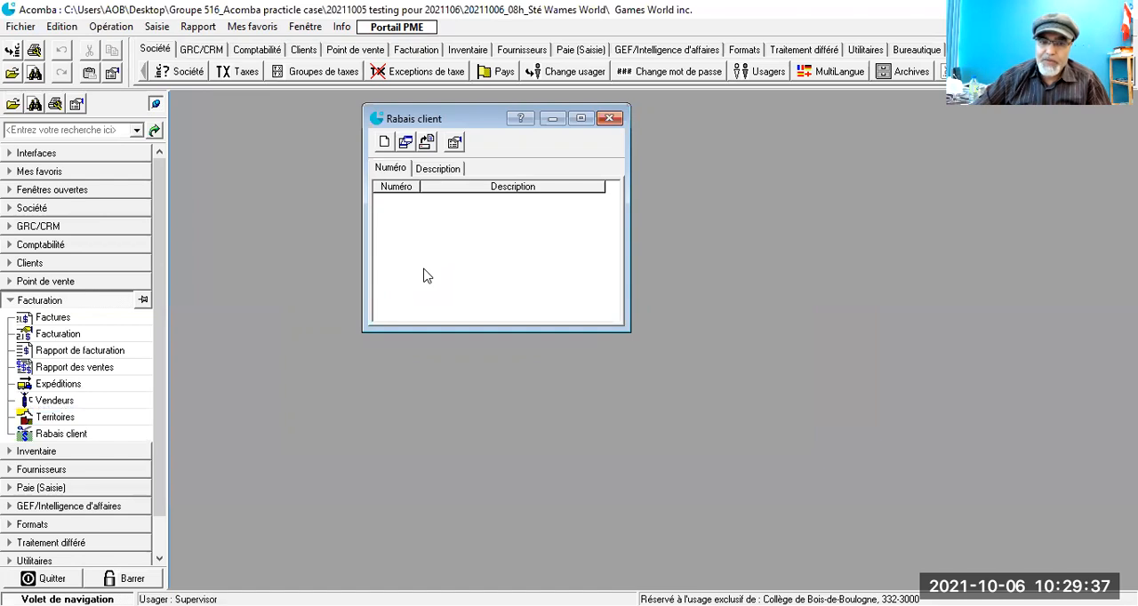
pyautogui.click(385, 144)
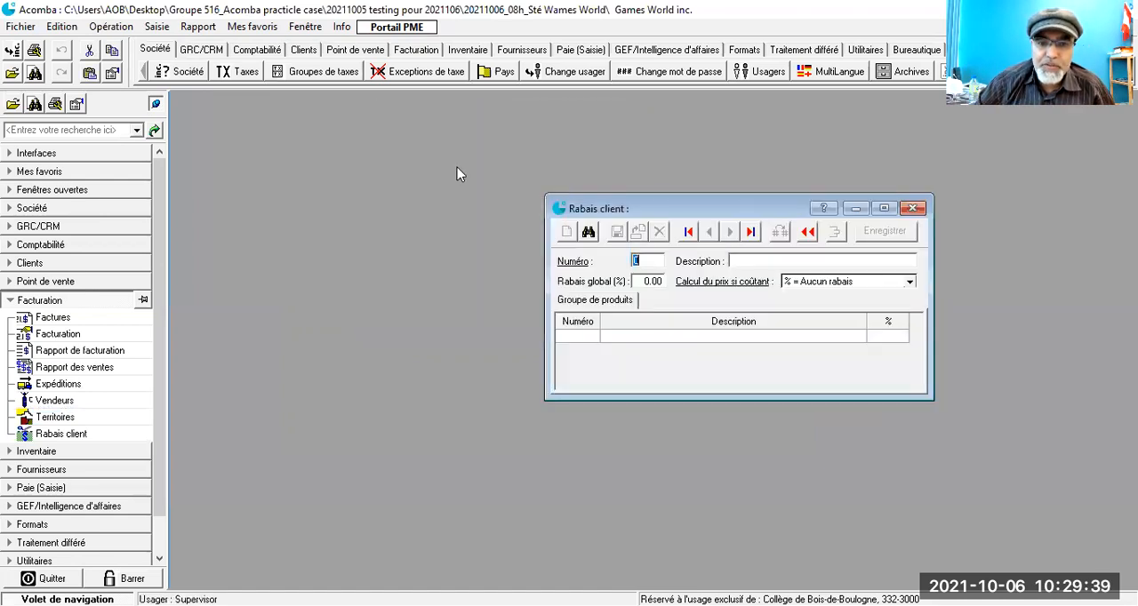
pyautogui.moveTo(731, 208); pyautogui.dragTo(469, 142)
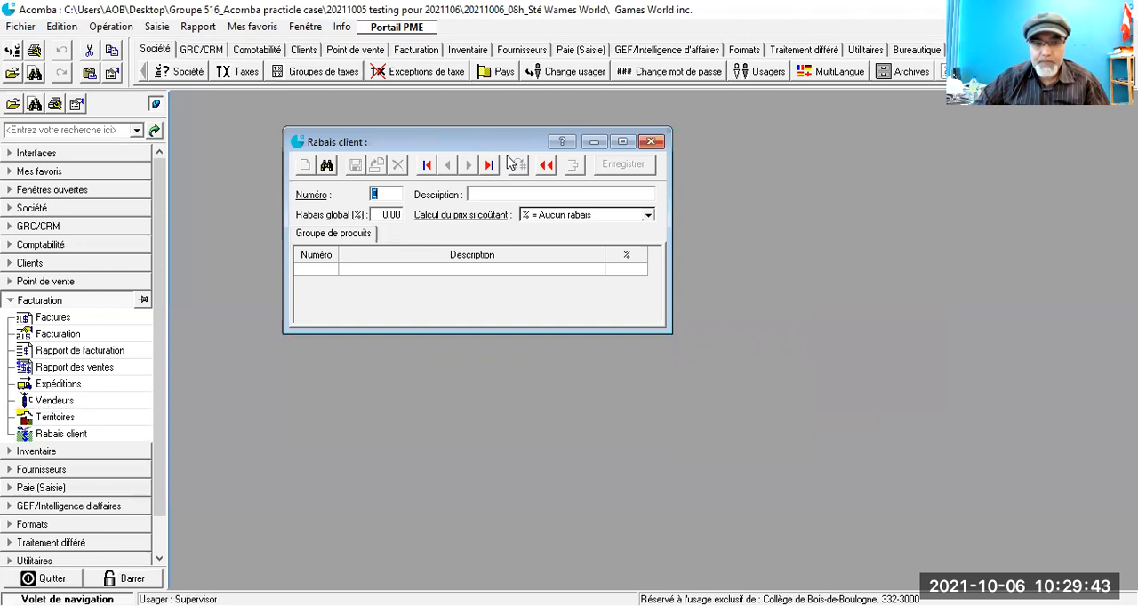
pyautogui.write('1')
pyautogui.press('Tab')
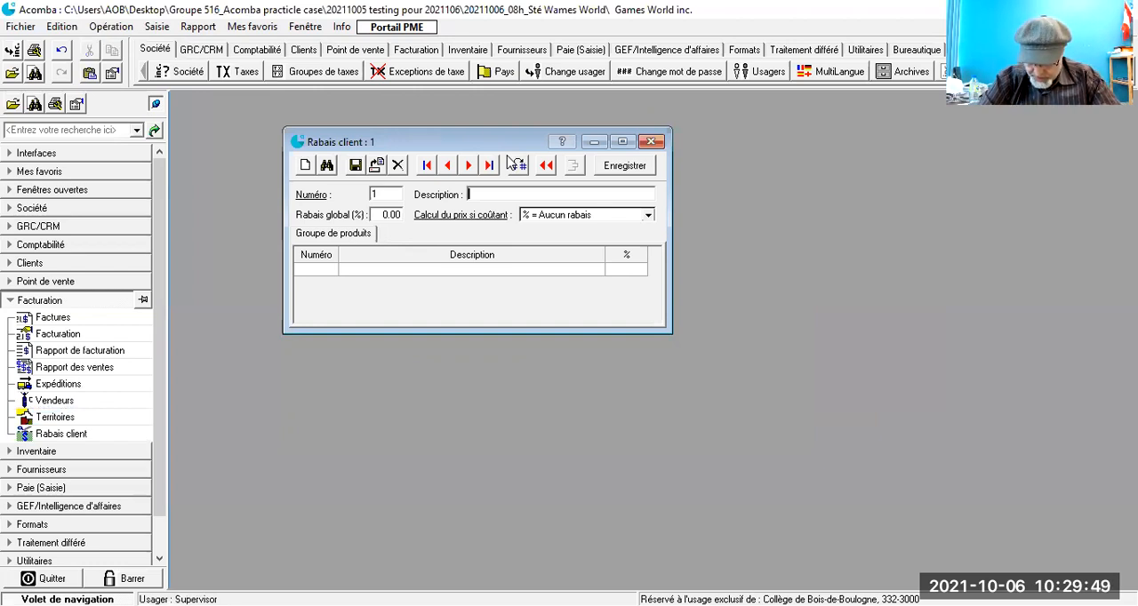
pyautogui.write('A')
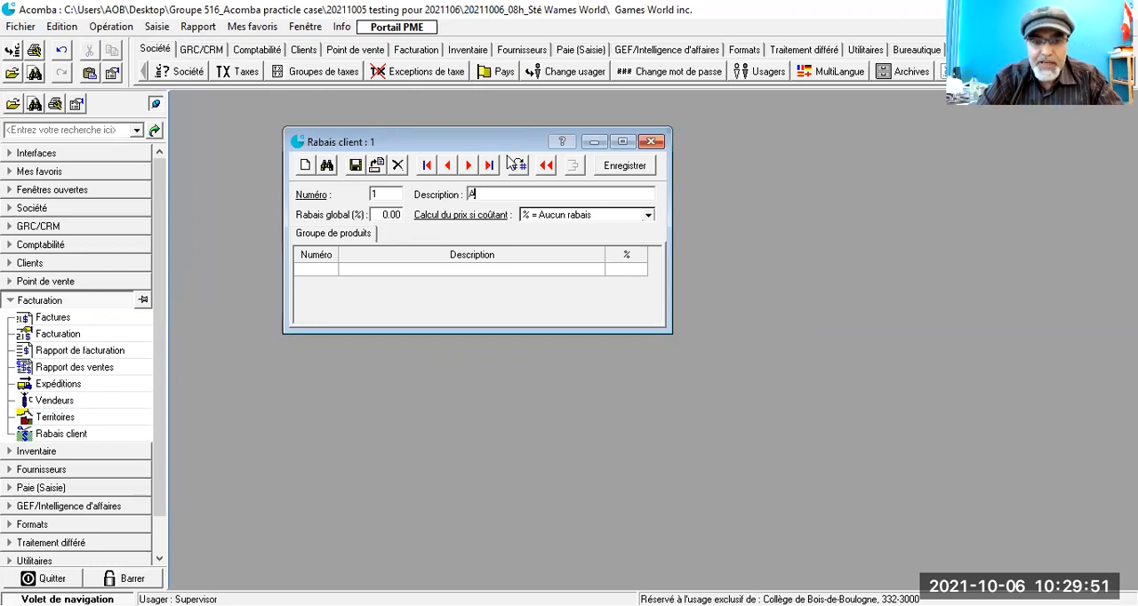
pyautogui.write('ctionnai')
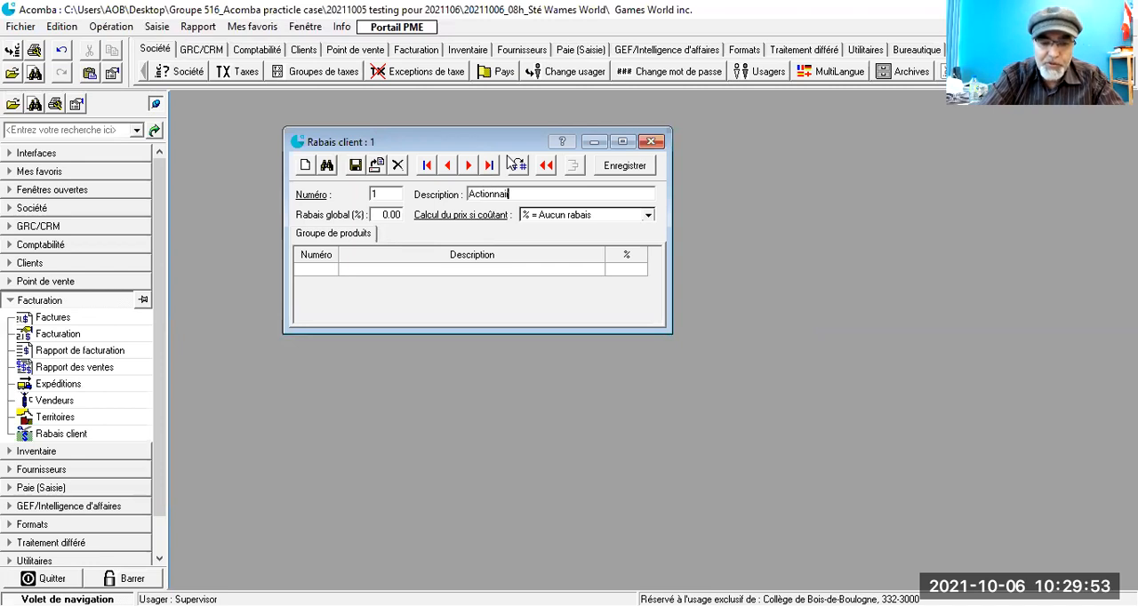
pyautogui.write('res/Associés')
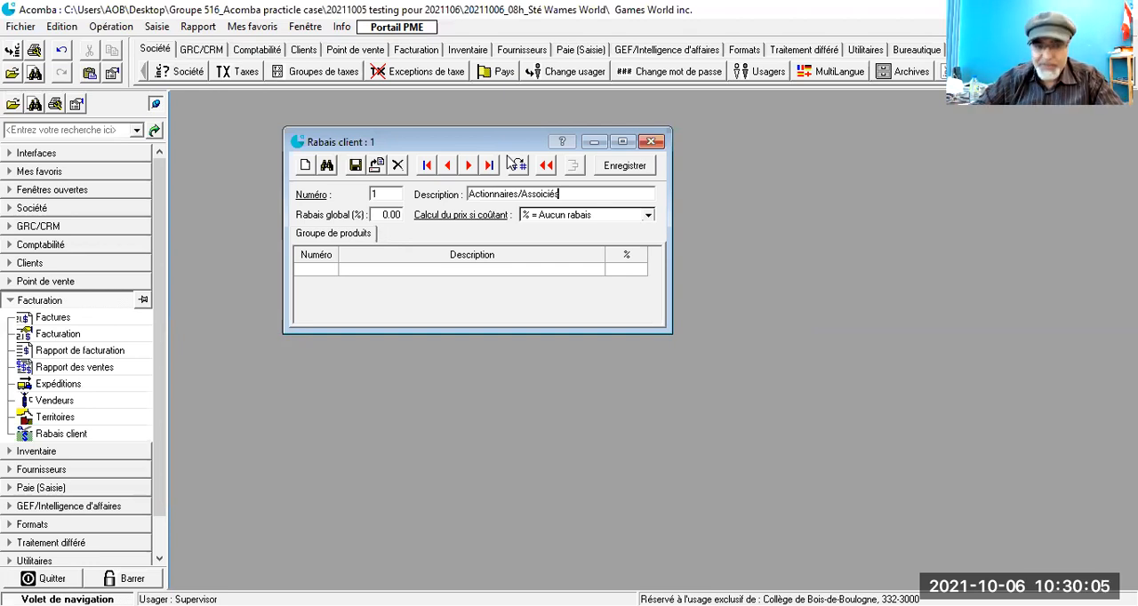
# Step: Give discount 1 a global rate of 25% with the cost-price calculation "% = Rabais additionnel" and save it
pyautogui.click(389, 215)
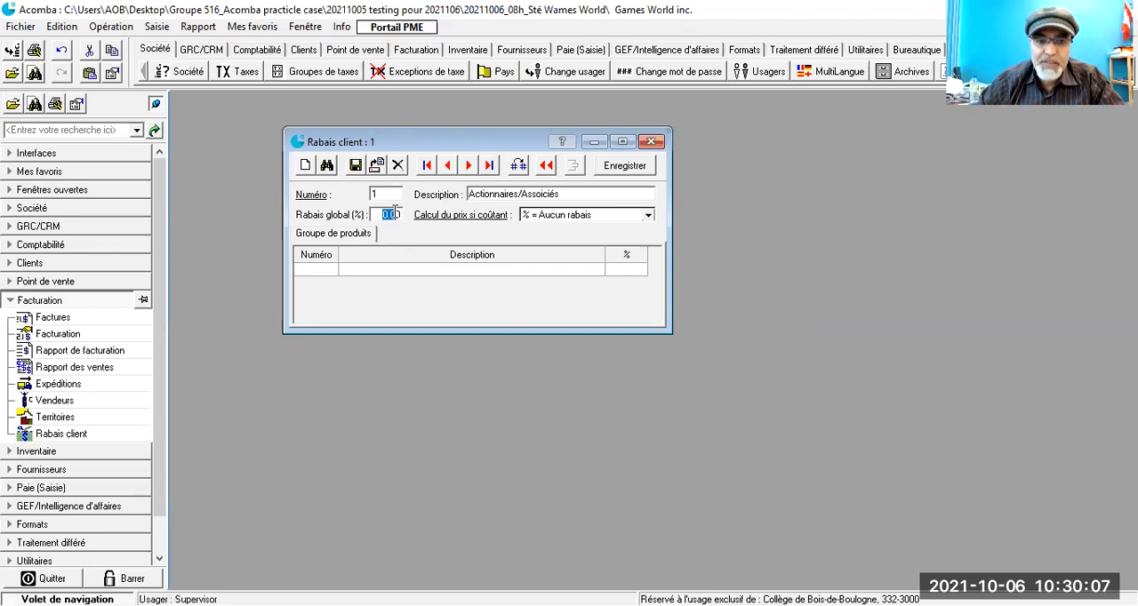
pyautogui.write('25')
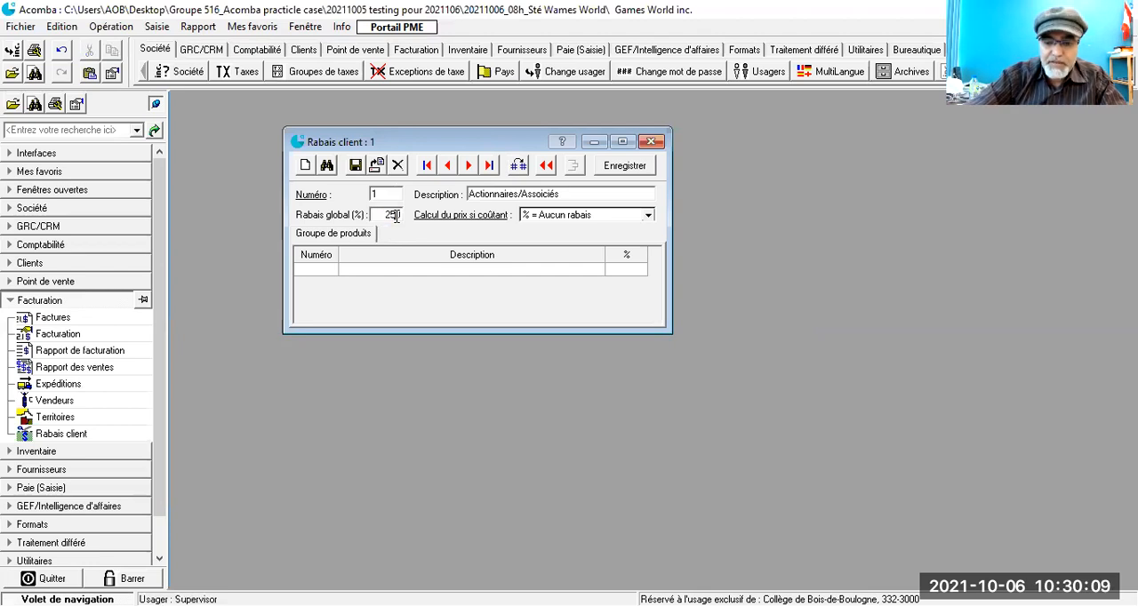
pyautogui.press('Tab')
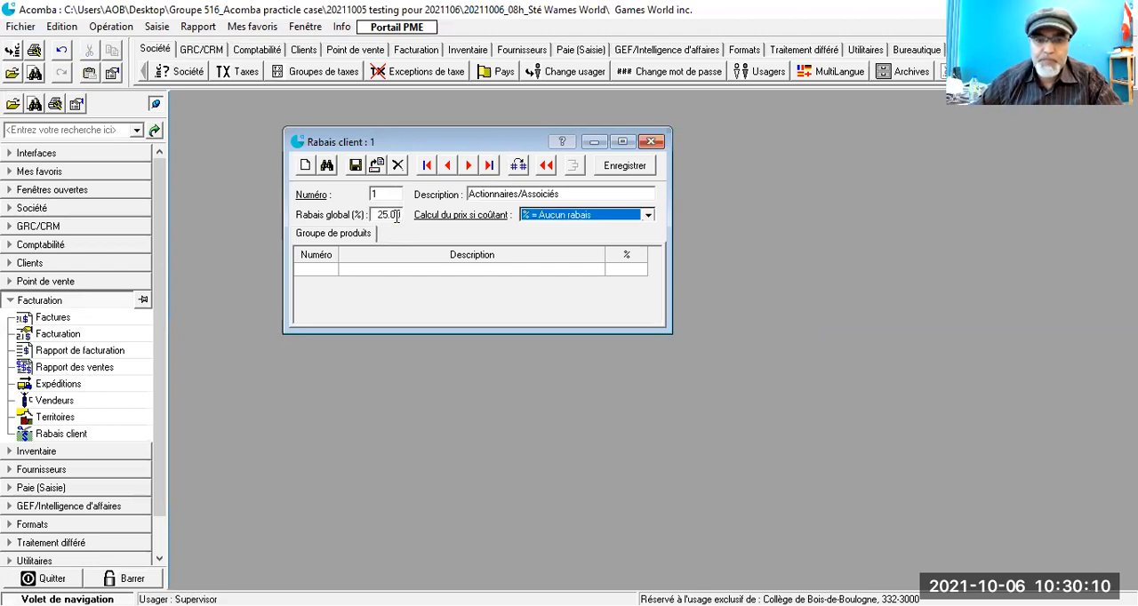
pyautogui.click(649, 217)
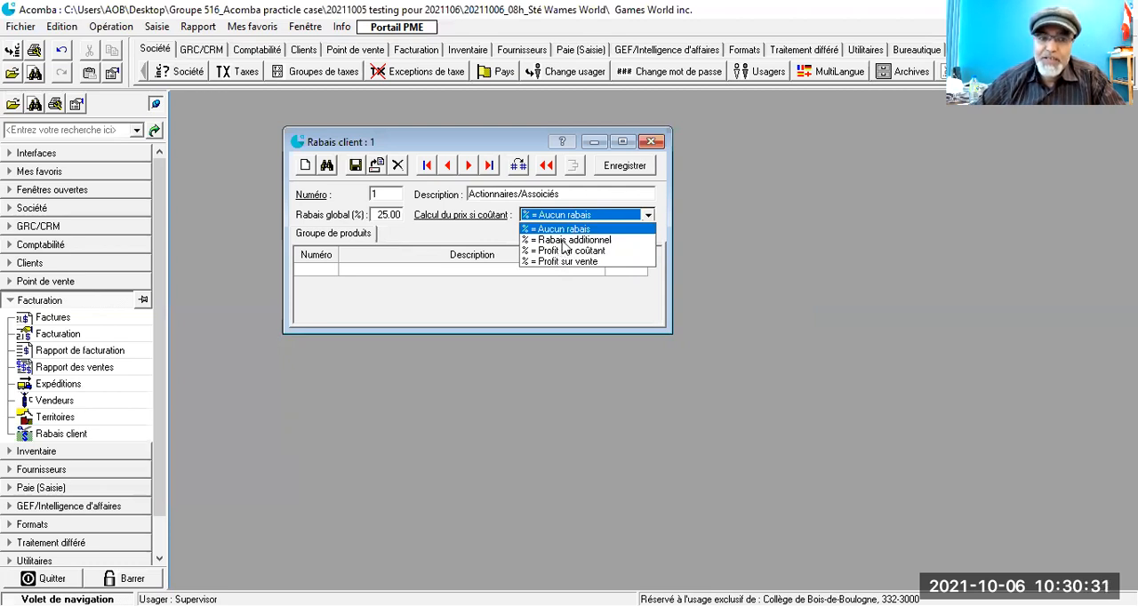
pyautogui.click(566, 240)
pyautogui.click(356, 166)
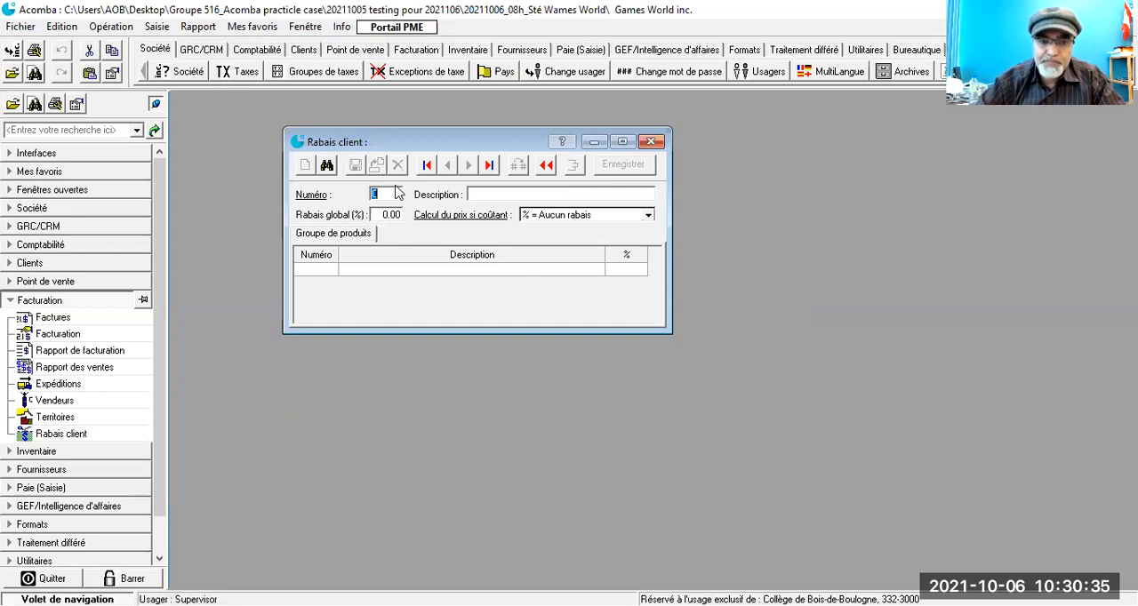
# Step: Add and save customer discount 2, described as Employés, with a 10% global rate and the calculation "% = Rabais additionnel"
pyautogui.write('2')
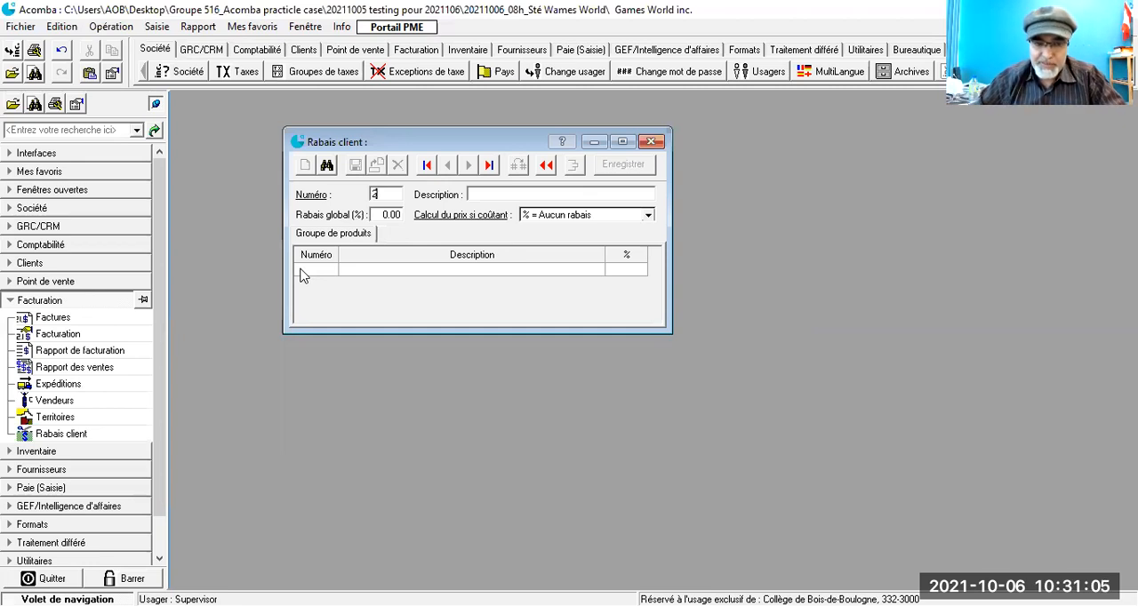
pyautogui.click(462, 194)
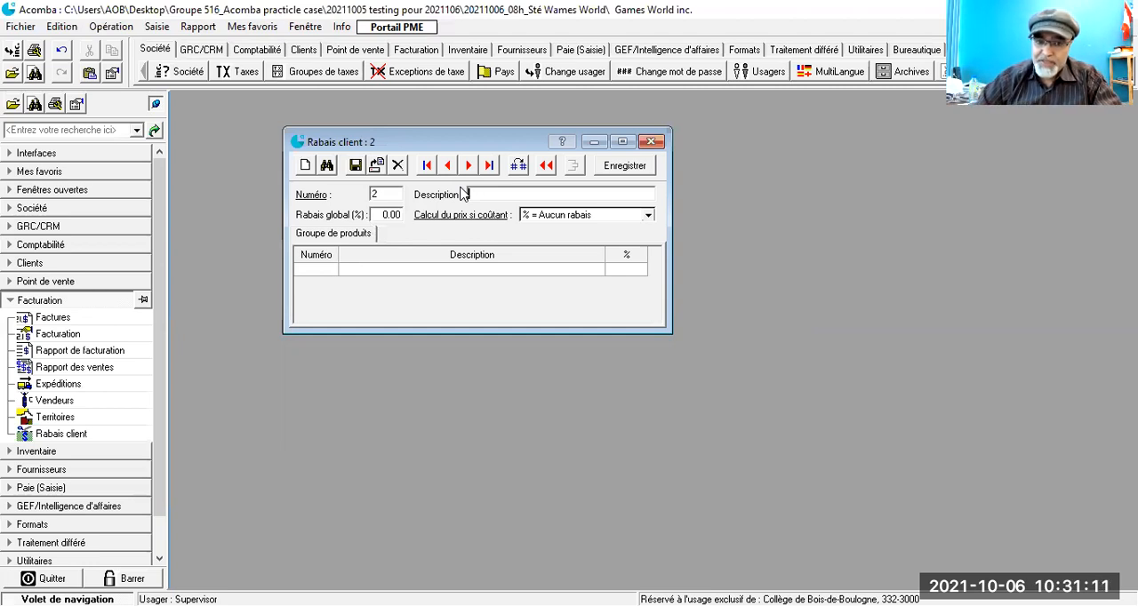
pyautogui.write('Emp')
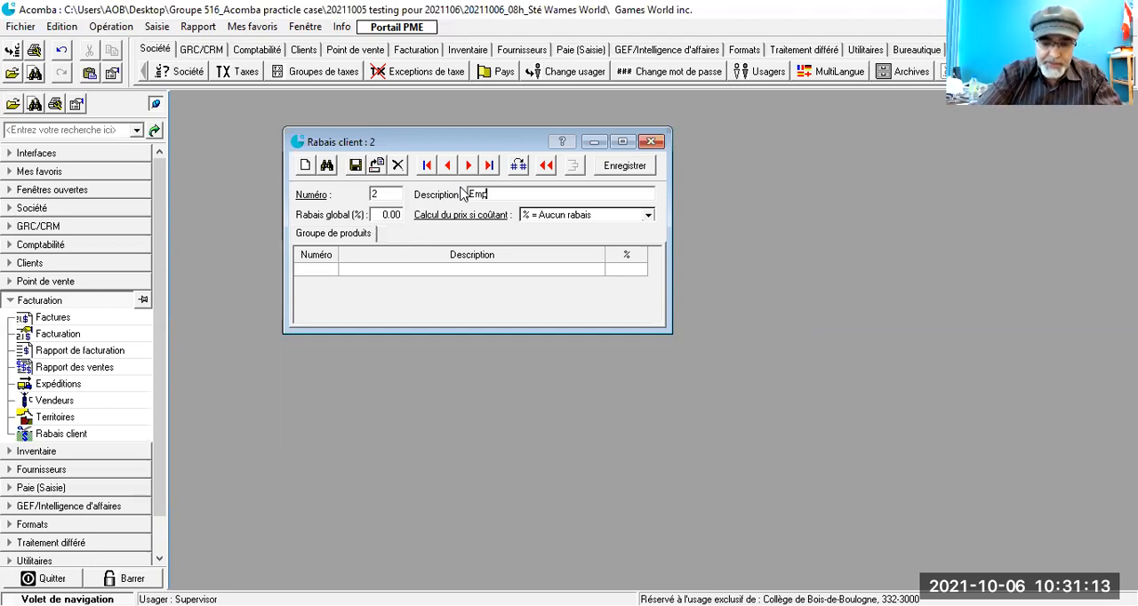
pyautogui.write('loyés')
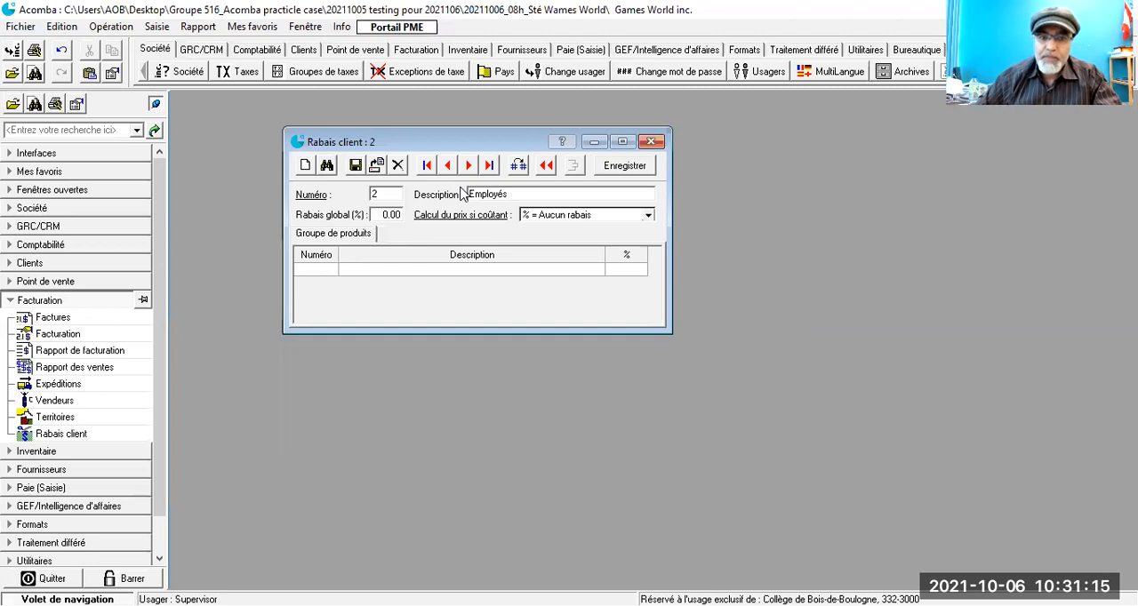
pyautogui.click(648, 216)
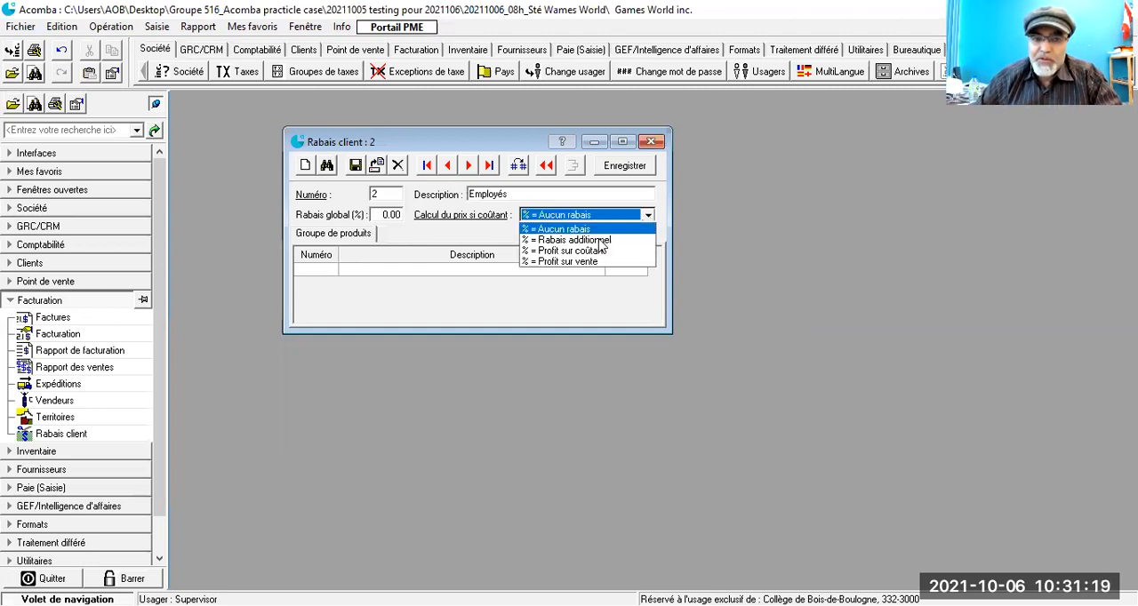
pyautogui.click(601, 241)
pyautogui.click(384, 214)
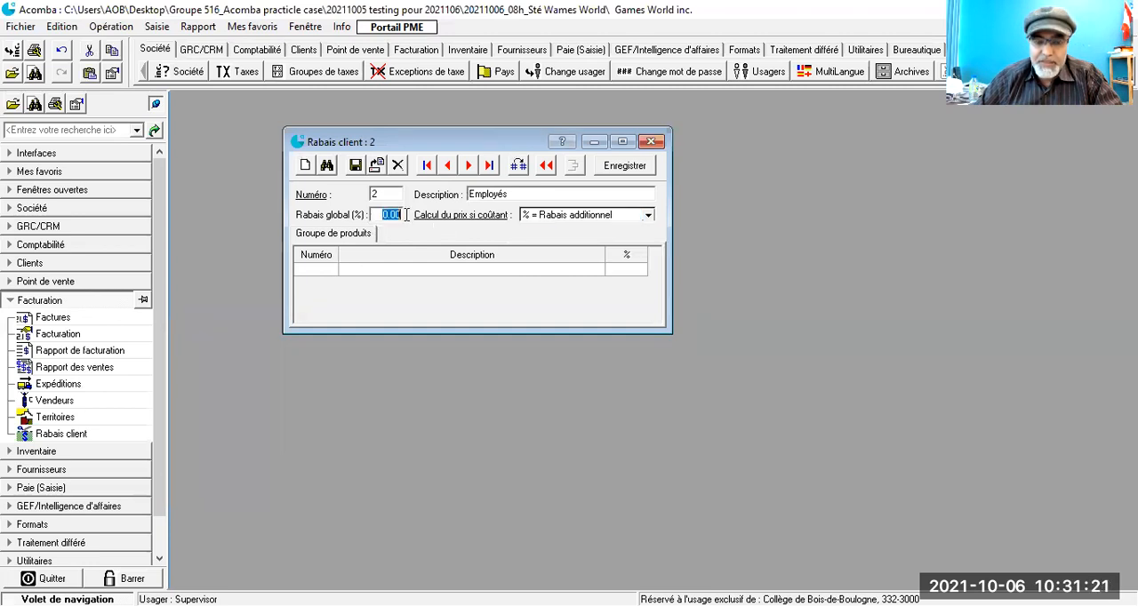
pyautogui.write('10')
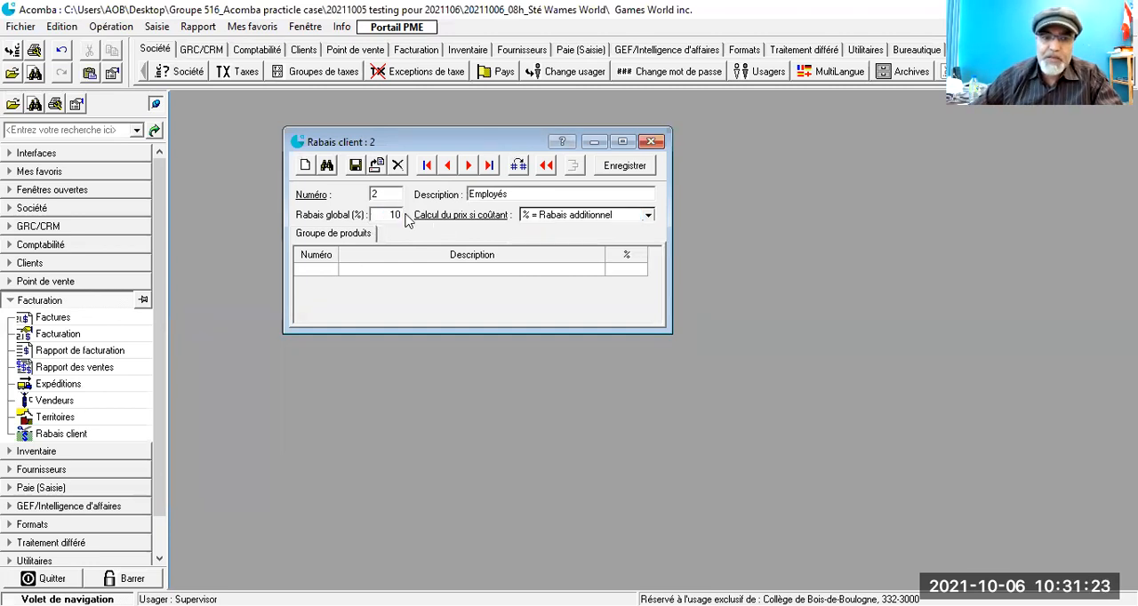
pyautogui.click(356, 166)
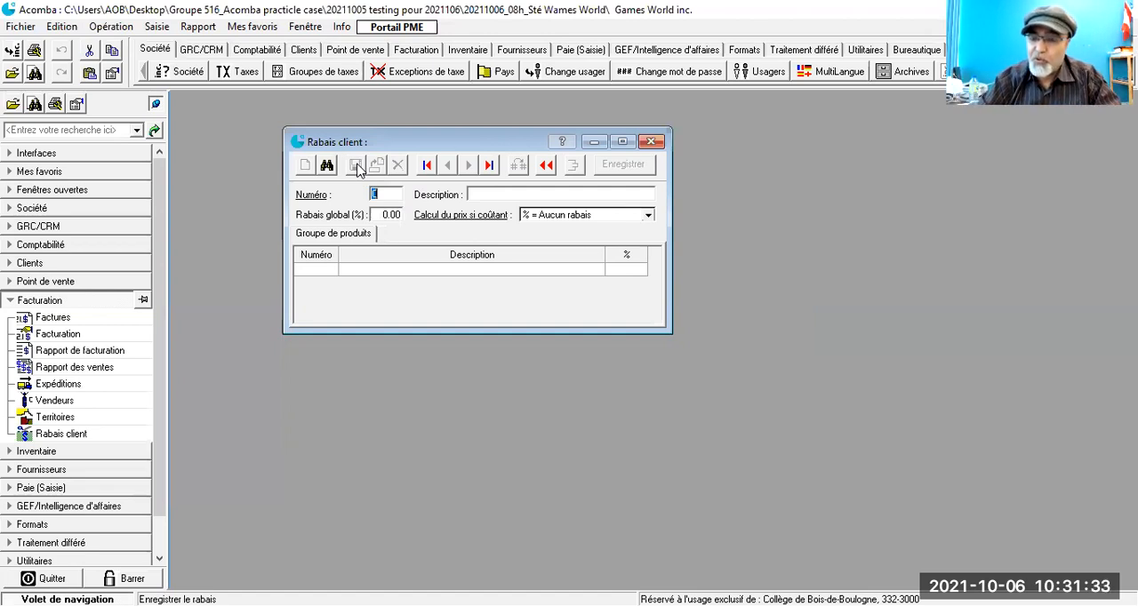
# Step: Add and save customer discount 3, described as Grossistes, with a 5% global rate and the calculation "% = Rabais additionnel"
pyautogui.write('3')
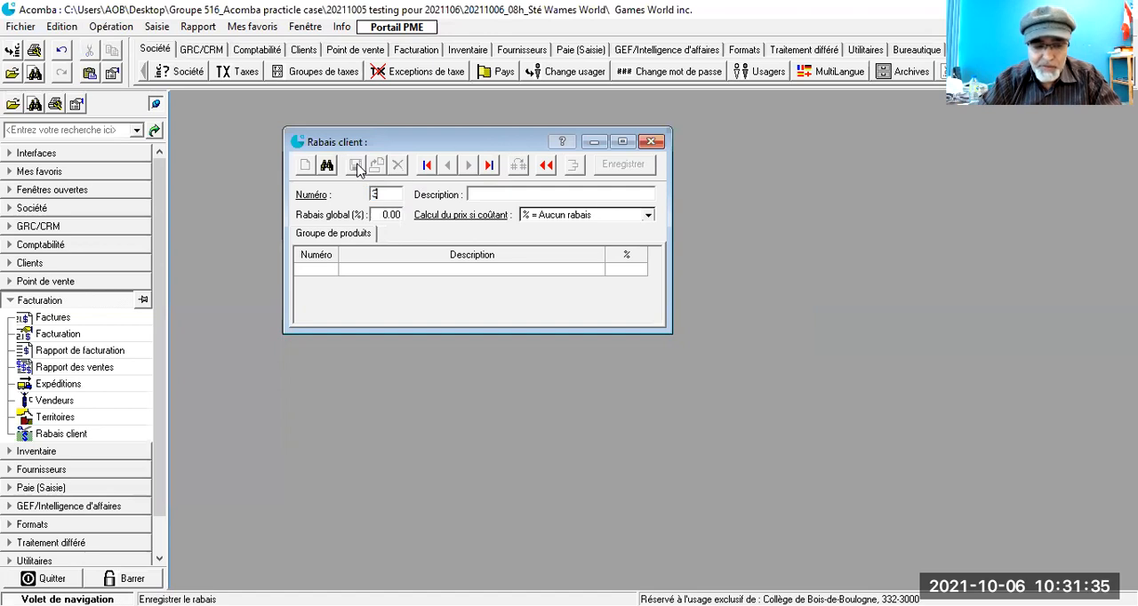
pyautogui.press('Tab')
pyautogui.write('Grossistes')
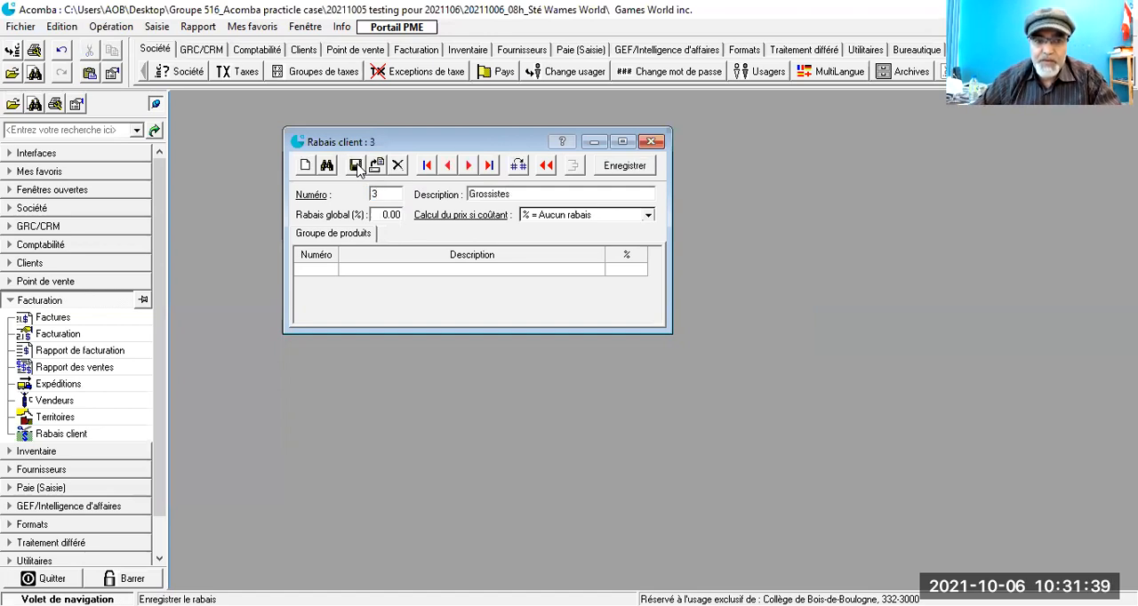
pyautogui.press('Tab')
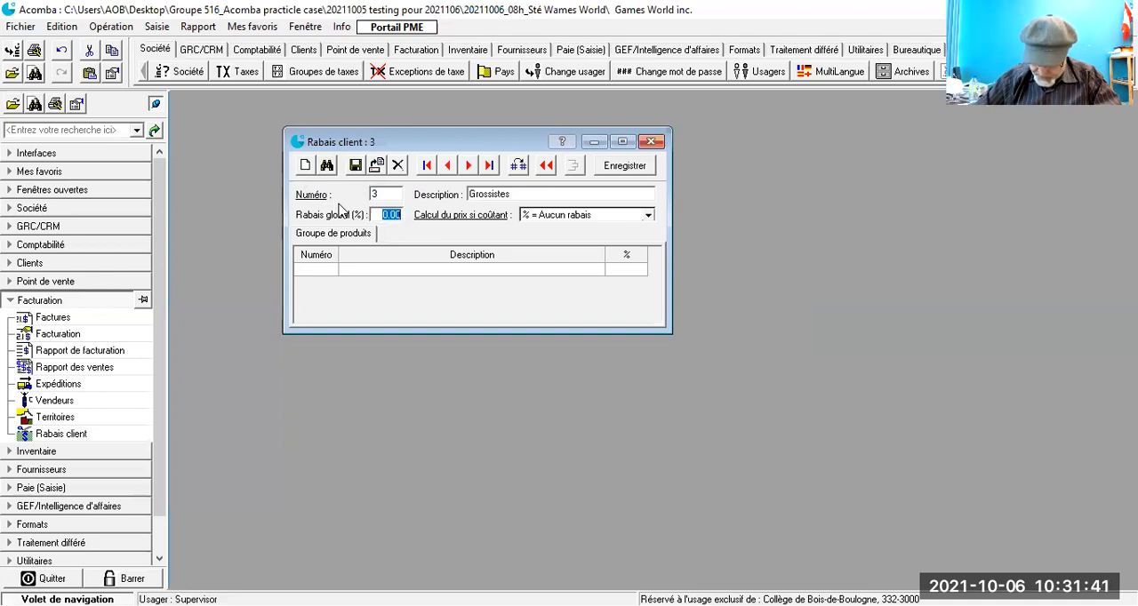
pyautogui.write('5')
pyautogui.press('Tab')
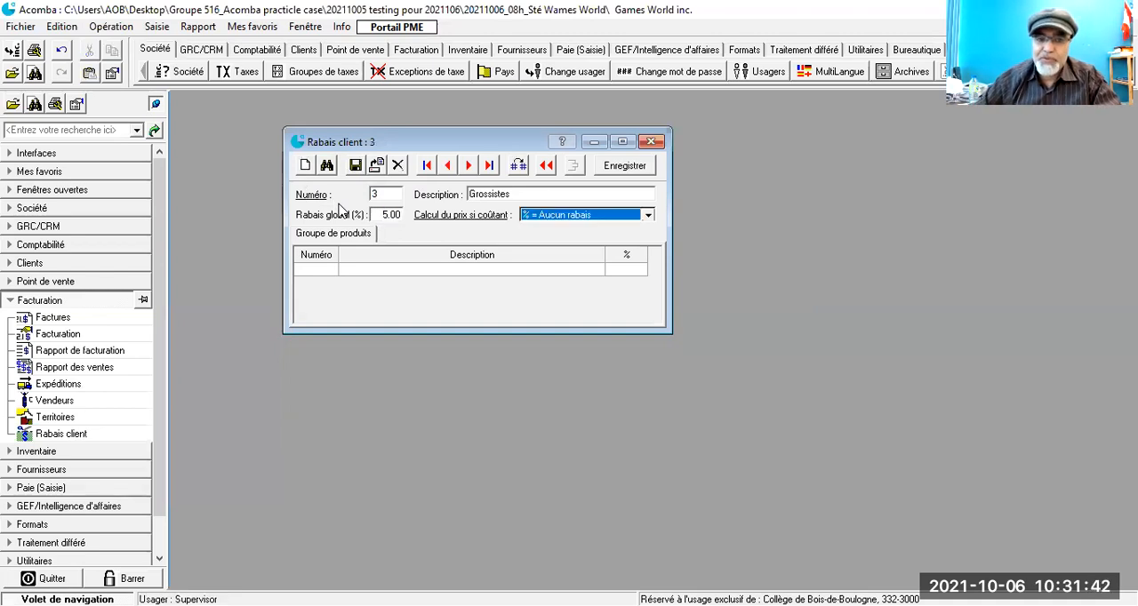
pyautogui.click(647, 216)
pyautogui.press('Down')
pyautogui.press('Return')
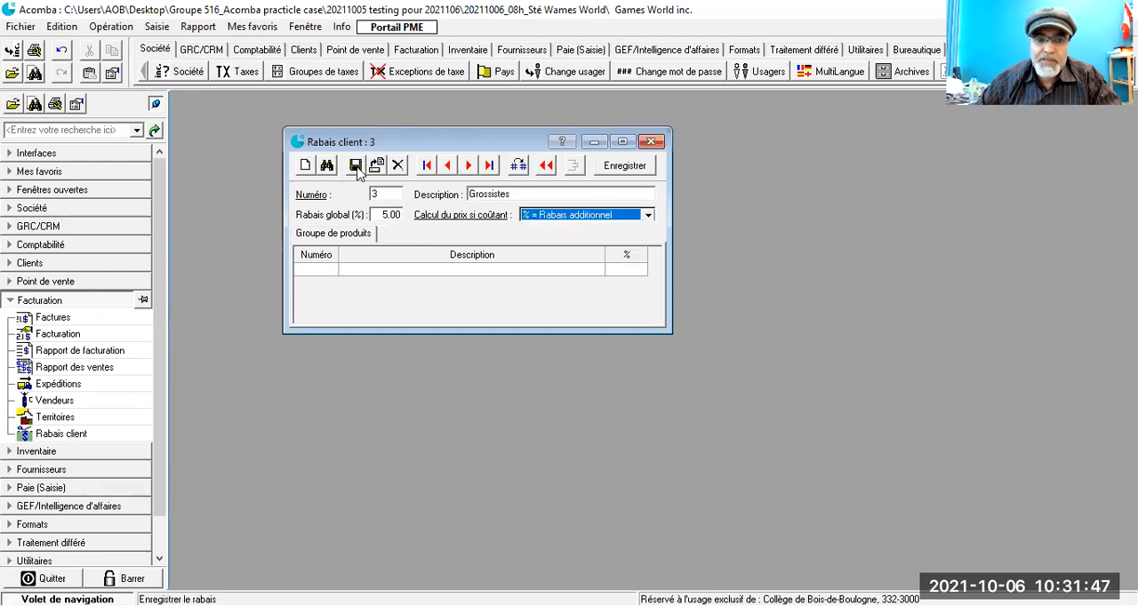
pyautogui.click(357, 169)
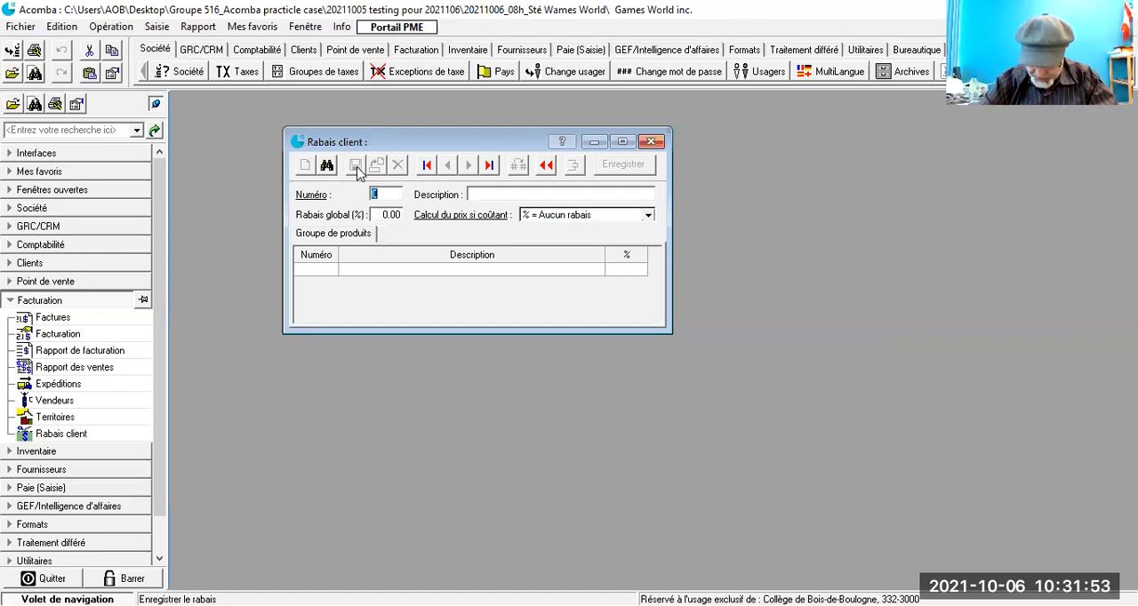
# Step: Add and save customer discount 4 with the description Distributeurs and a global rate of 3%
pyautogui.write('4')
pyautogui.press('Tab')
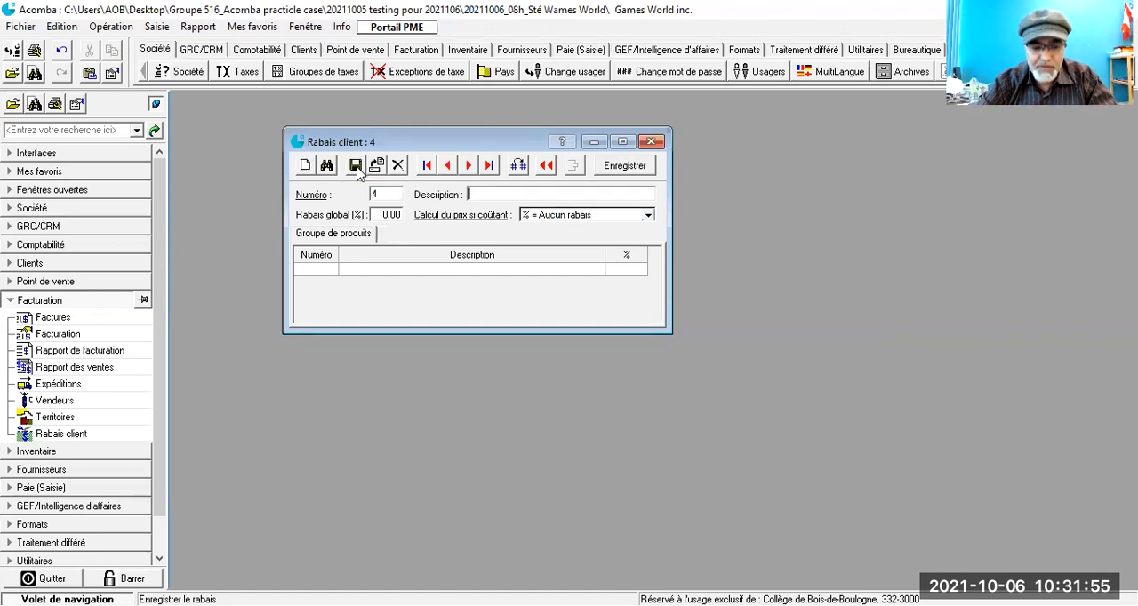
pyautogui.write('Distr')
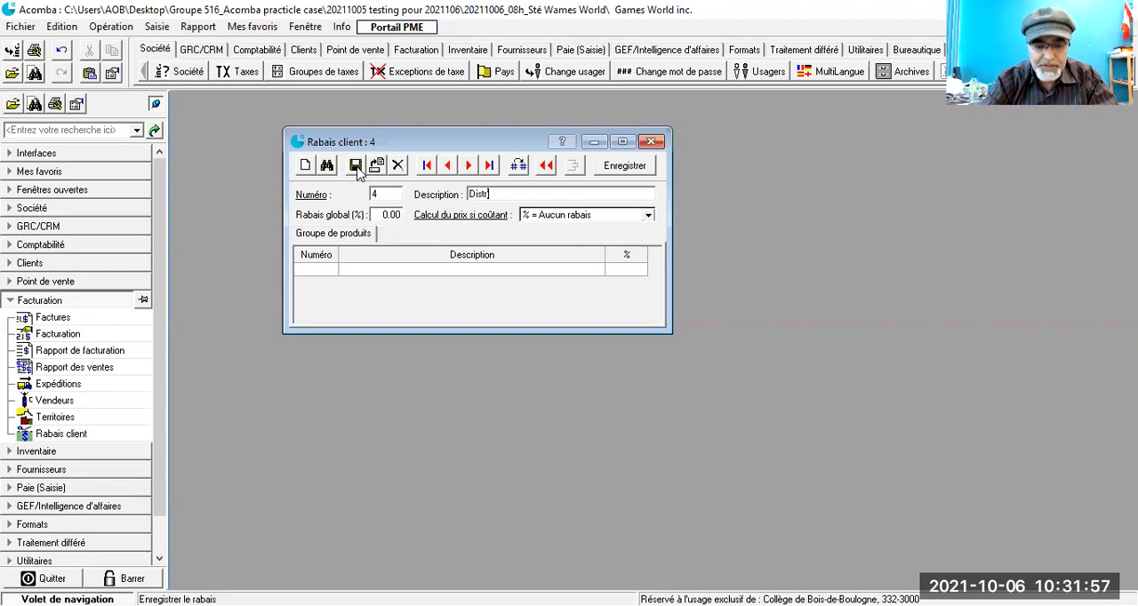
pyautogui.write('ibuteurs')
pyautogui.press('Tab')
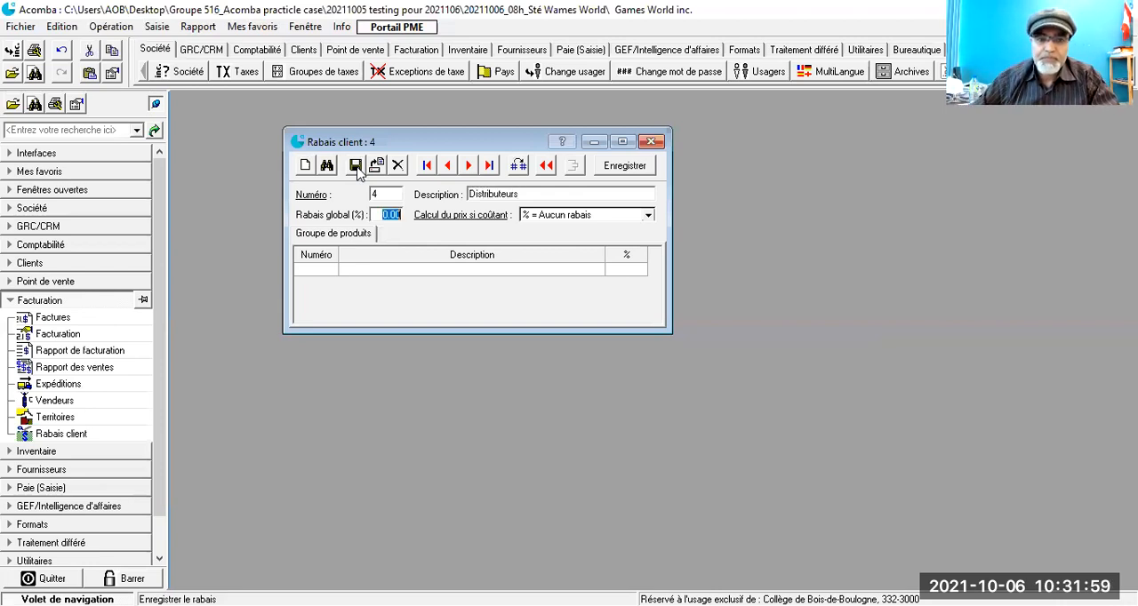
pyautogui.write('3')
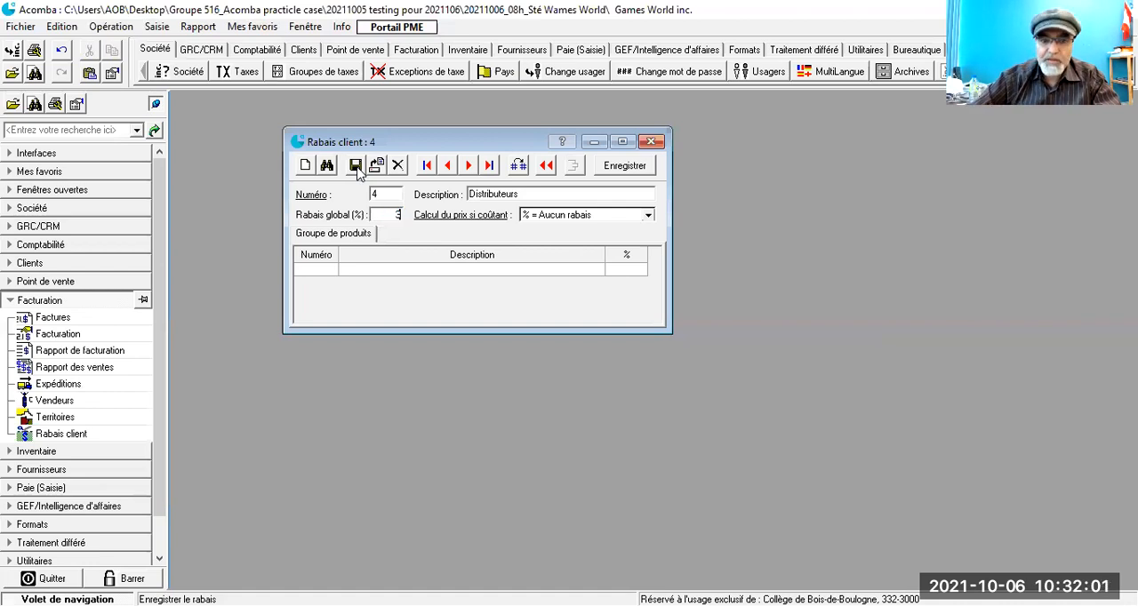
pyautogui.press('Tab')
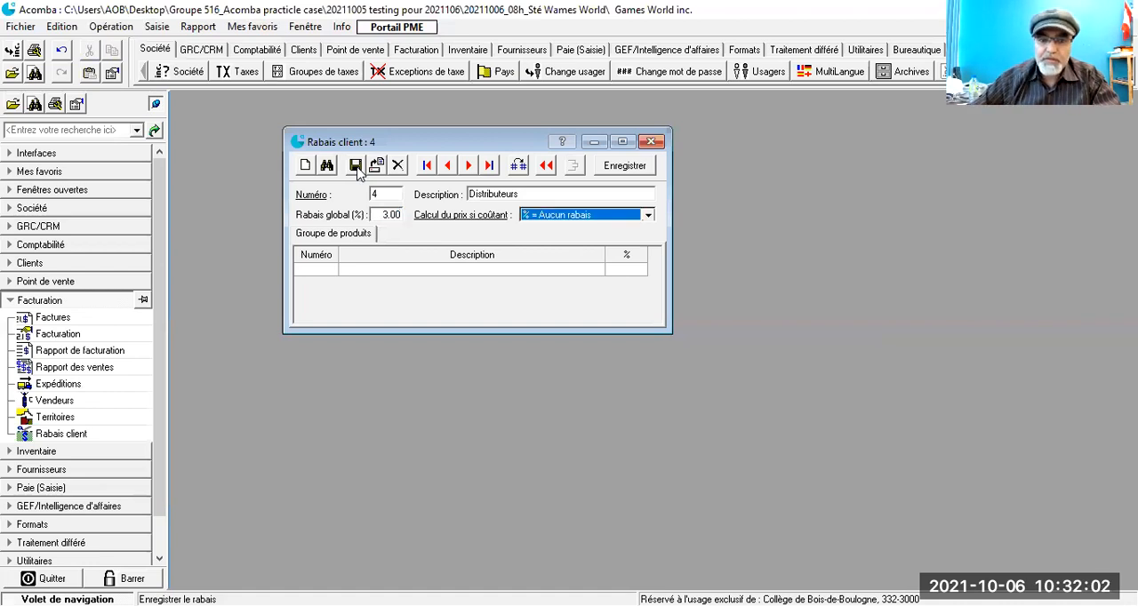
pyautogui.click(647, 216)
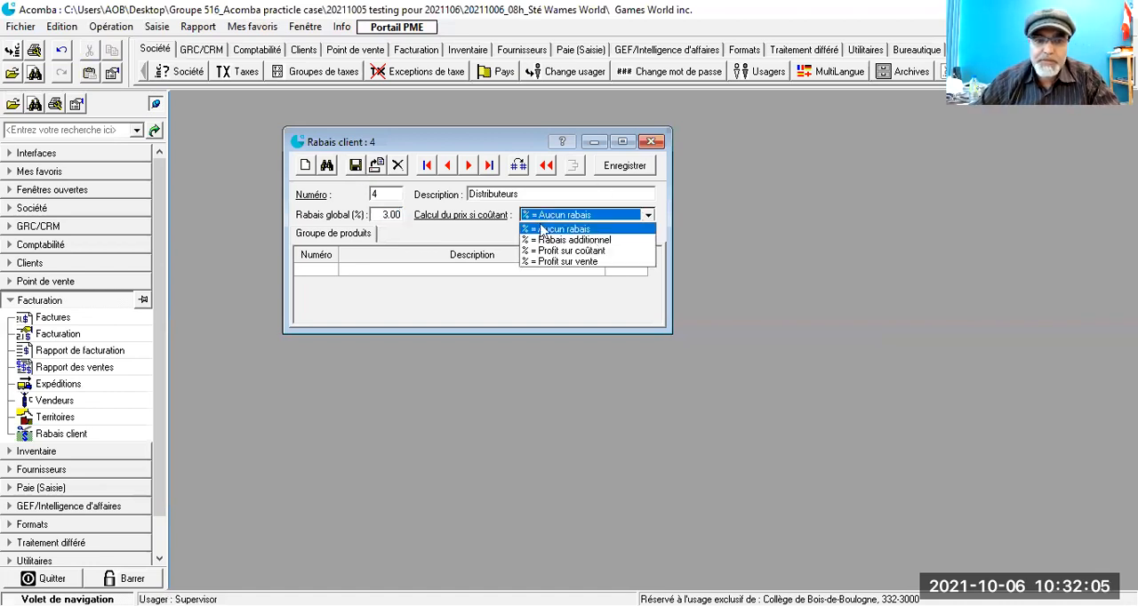
pyautogui.click(354, 166)
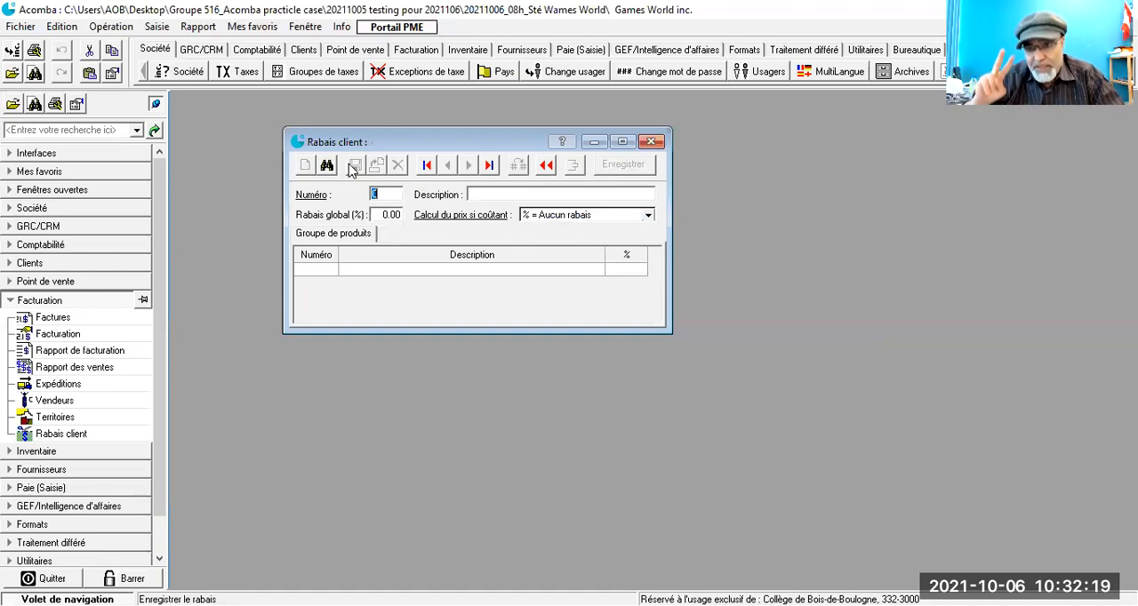
# Step: Add and save customer discount 5 with the description Fournisseurs and a global rate of 2%
pyautogui.press('Tab')
pyautogui.write('F')
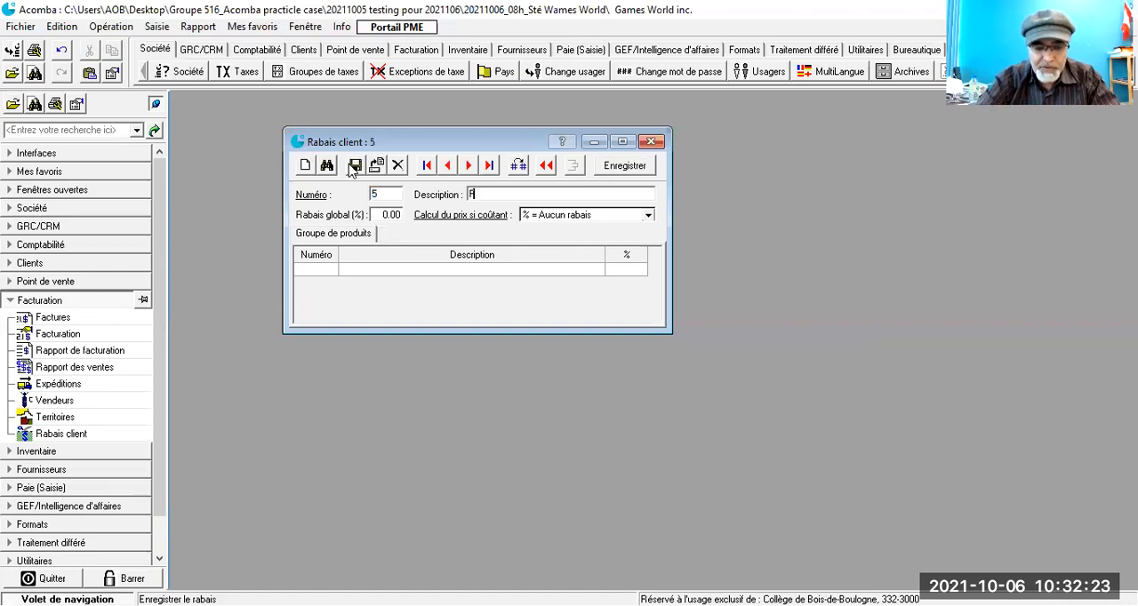
pyautogui.write('ournisseurs')
pyautogui.press('Tab')
pyautogui.write('2')
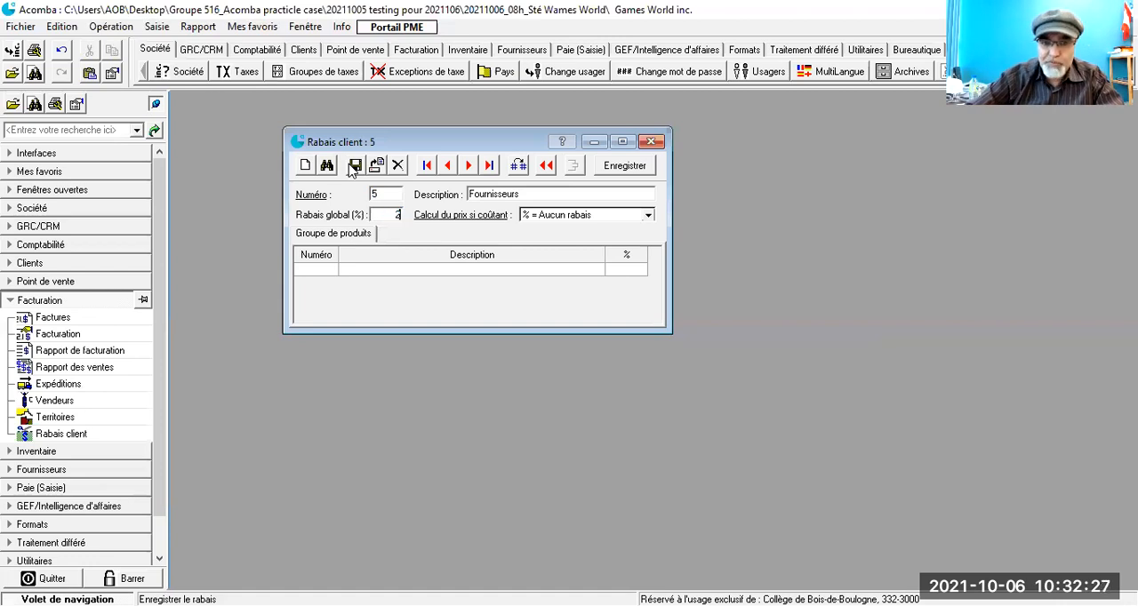
pyautogui.press('Tab')
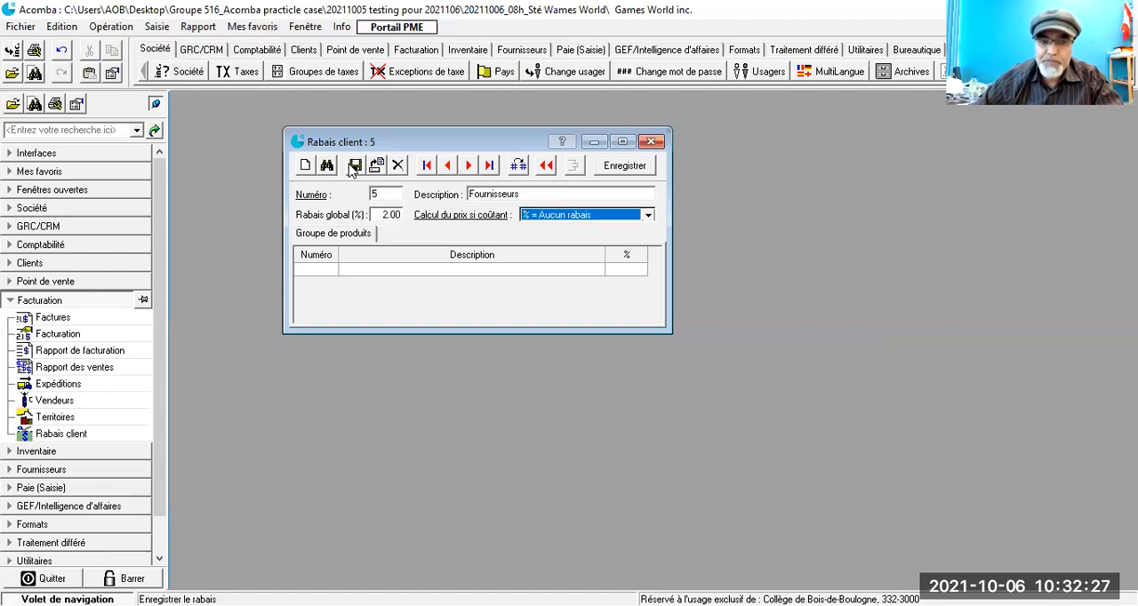
pyautogui.click(648, 217)
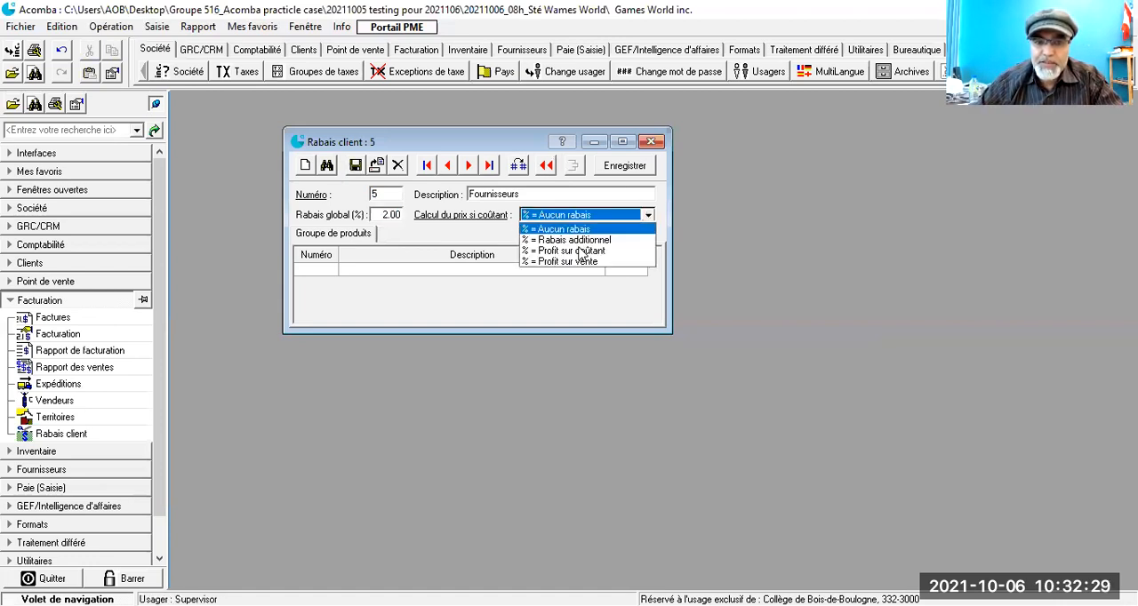
pyautogui.click(354, 169)
pyautogui.click(354, 169)
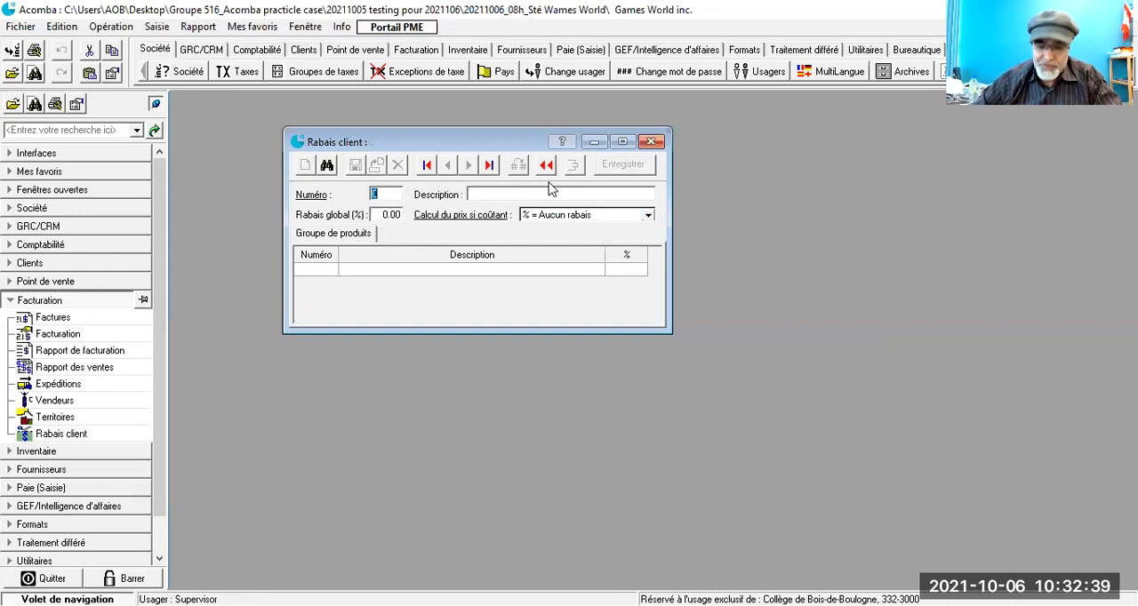
# Step: Start a new customer discount numbered 6 with the description Liquidation
pyautogui.write('6')
pyautogui.press('Tab')
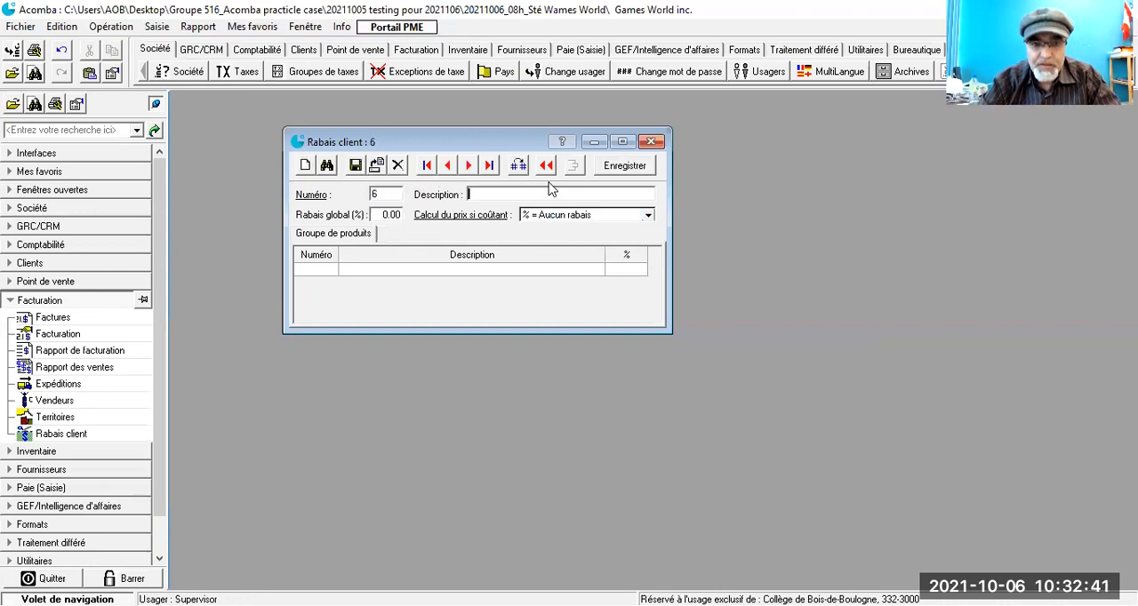
pyautogui.write('Liquidation')
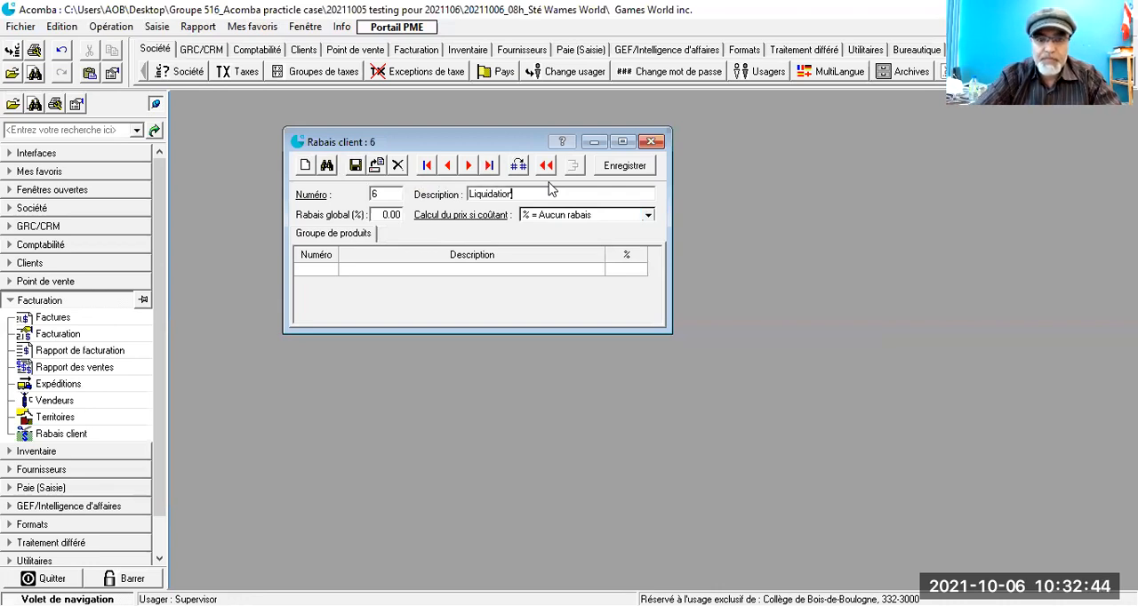
pyautogui.press('Tab')
# Step: Give discount 6 a global rate of 70% with the cost-price calculation "% = Rabais additionnel" and save it
pyautogui.press('Tab')
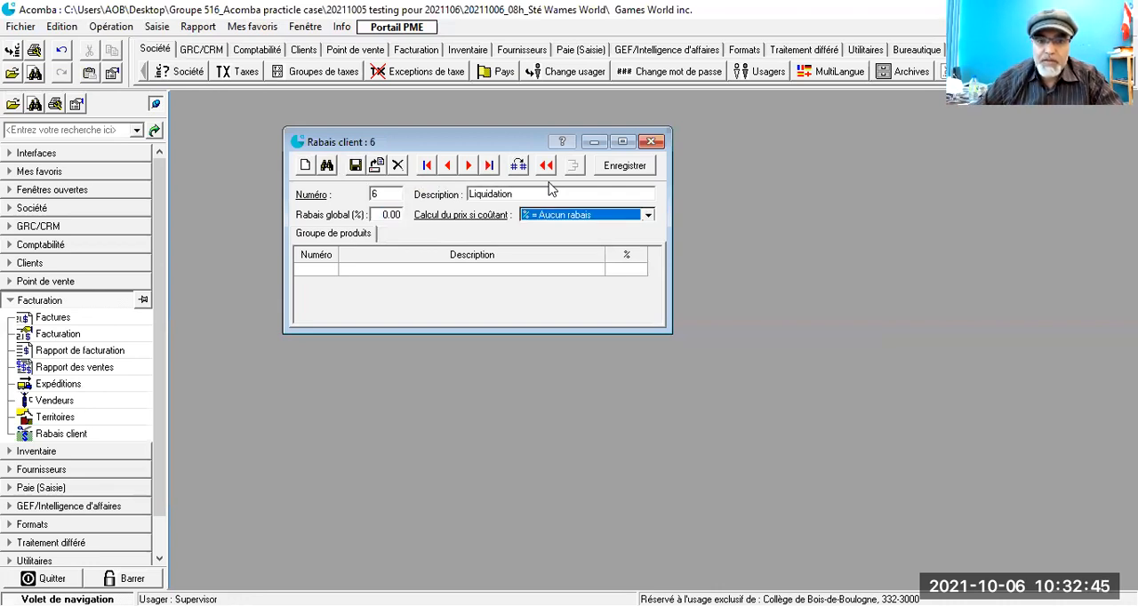
pyautogui.hotkey('shift', 'Tab')
pyautogui.hotkey('shift', 'Tab')
pyautogui.press('Tab')
pyautogui.write('70')
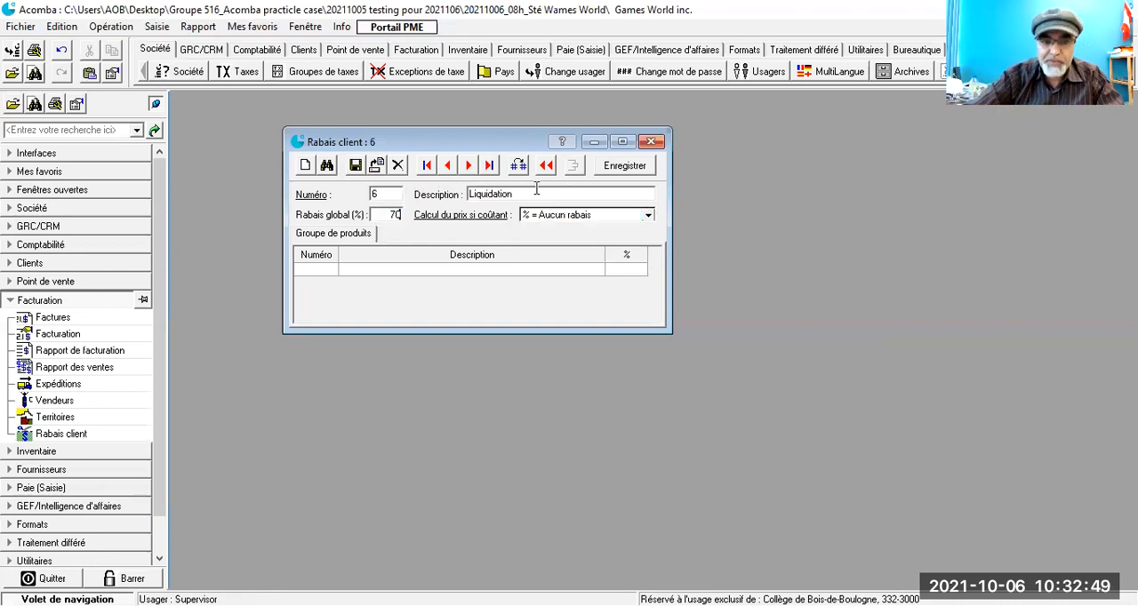
pyautogui.press('Tab')
pyautogui.click(650, 219)
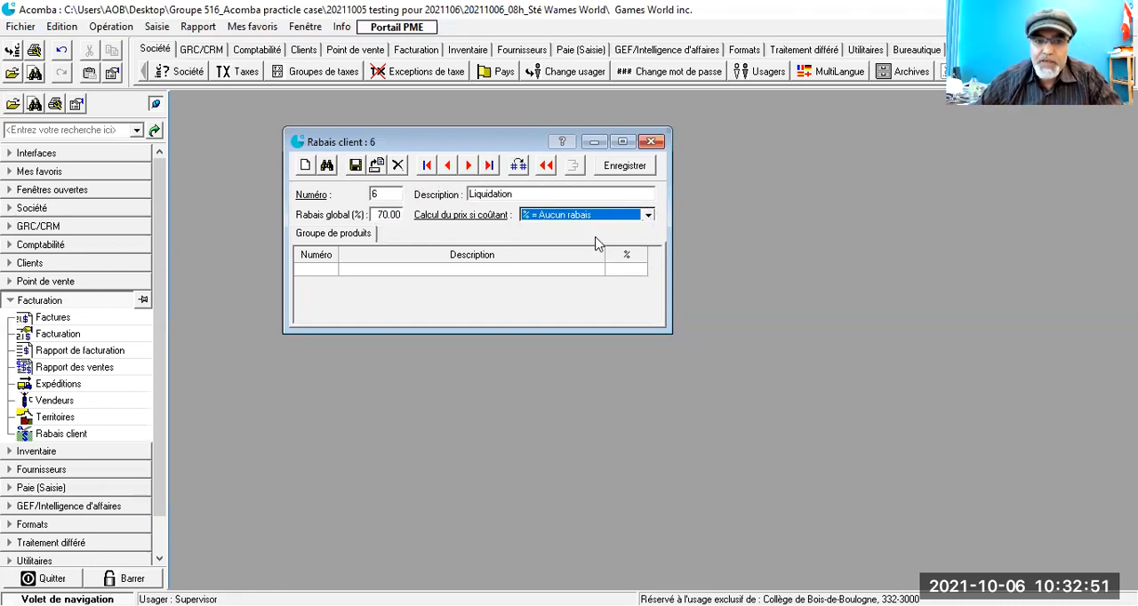
pyautogui.click(596, 238)
pyautogui.click(355, 166)
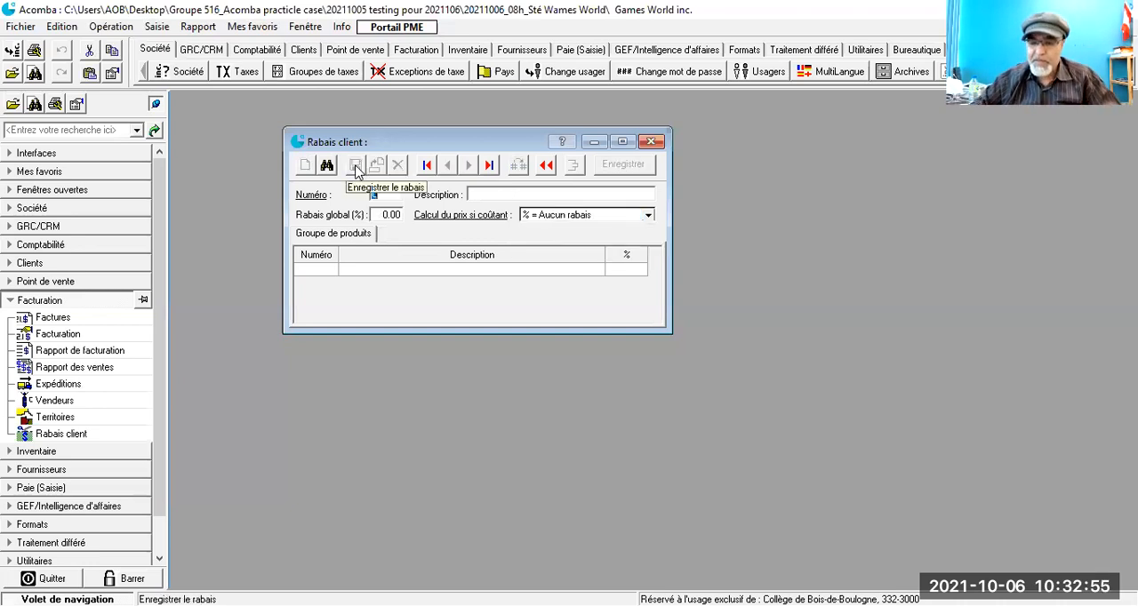
# Step: Add and save customer discount 7, described as Boxing day, with a 50% global rate and the calculation "% = Rabais additionnel"
pyautogui.write('7')
pyautogui.press('Tab')
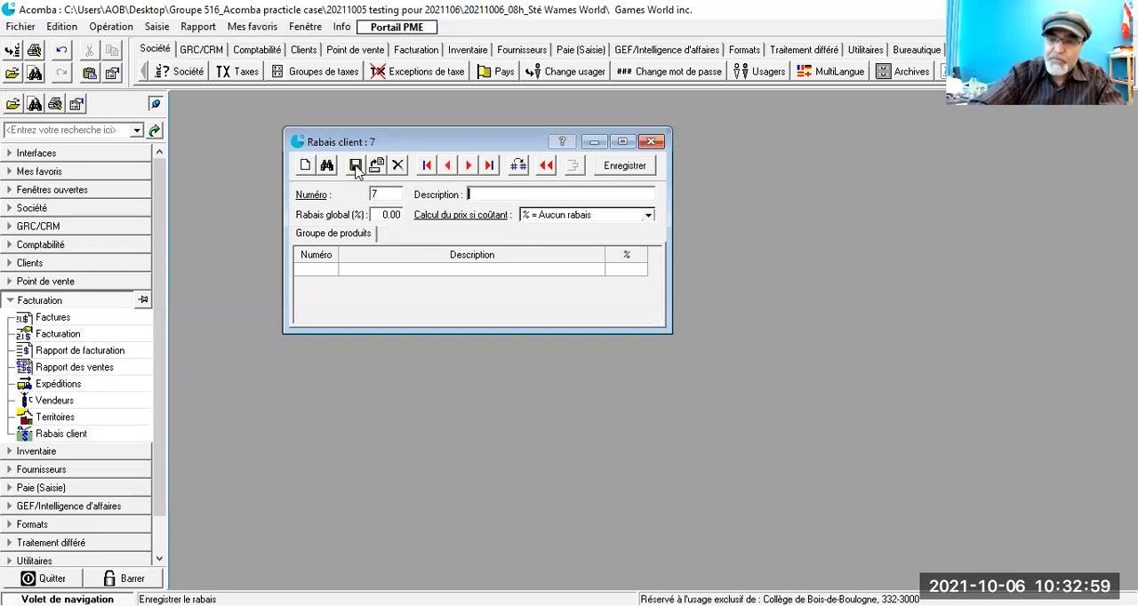
pyautogui.click(356, 169)
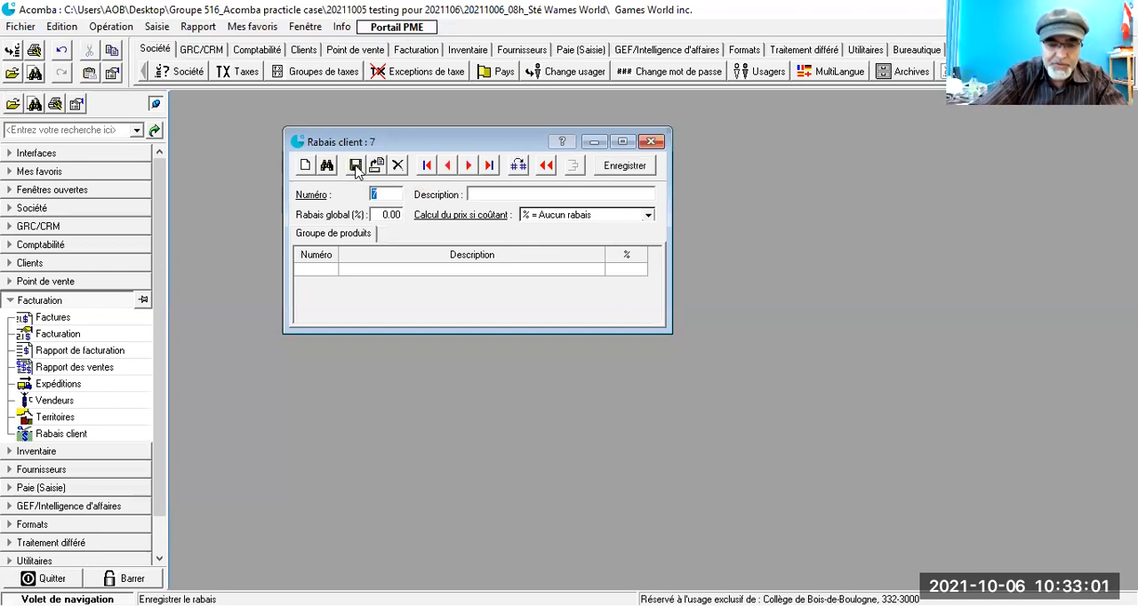
pyautogui.press('Tab')
pyautogui.write('Boxing day')
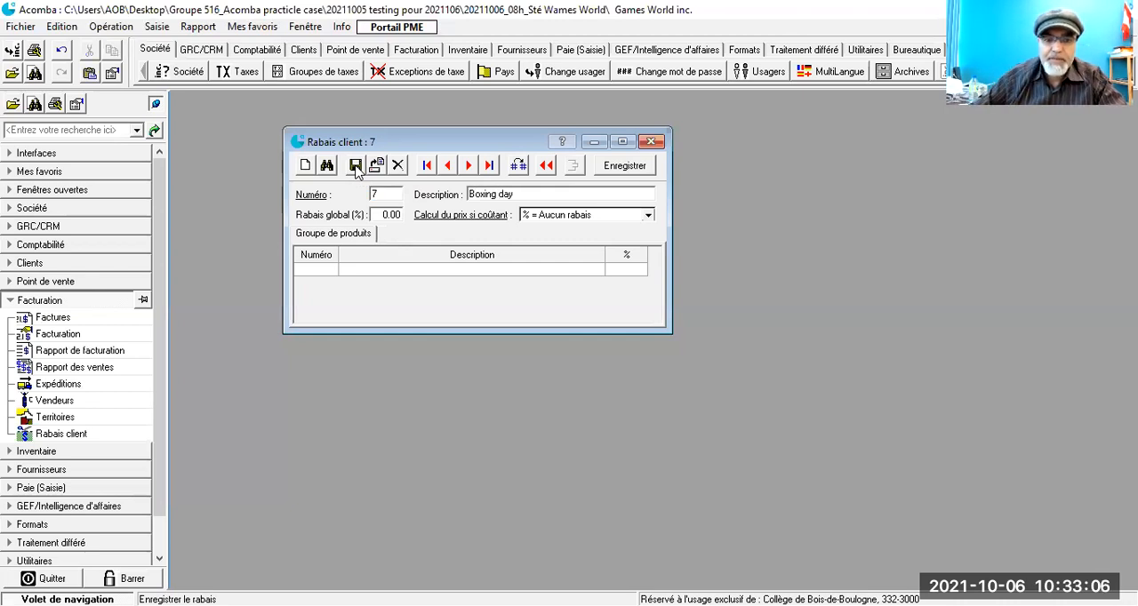
pyautogui.press('Tab')
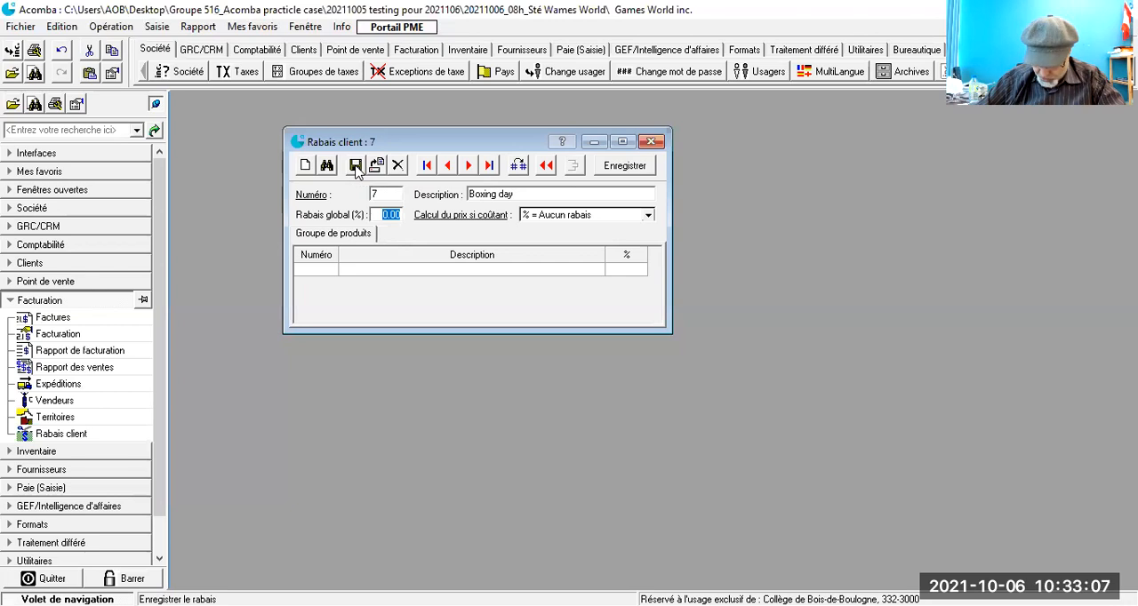
pyautogui.write('50')
pyautogui.press('Tab')
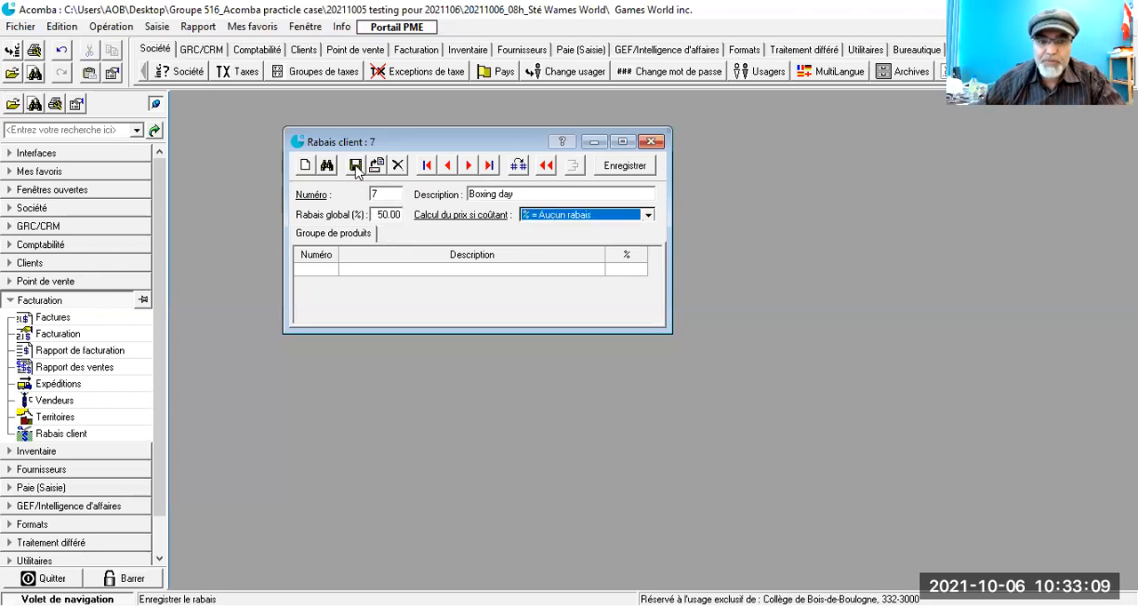
pyautogui.click(648, 216)
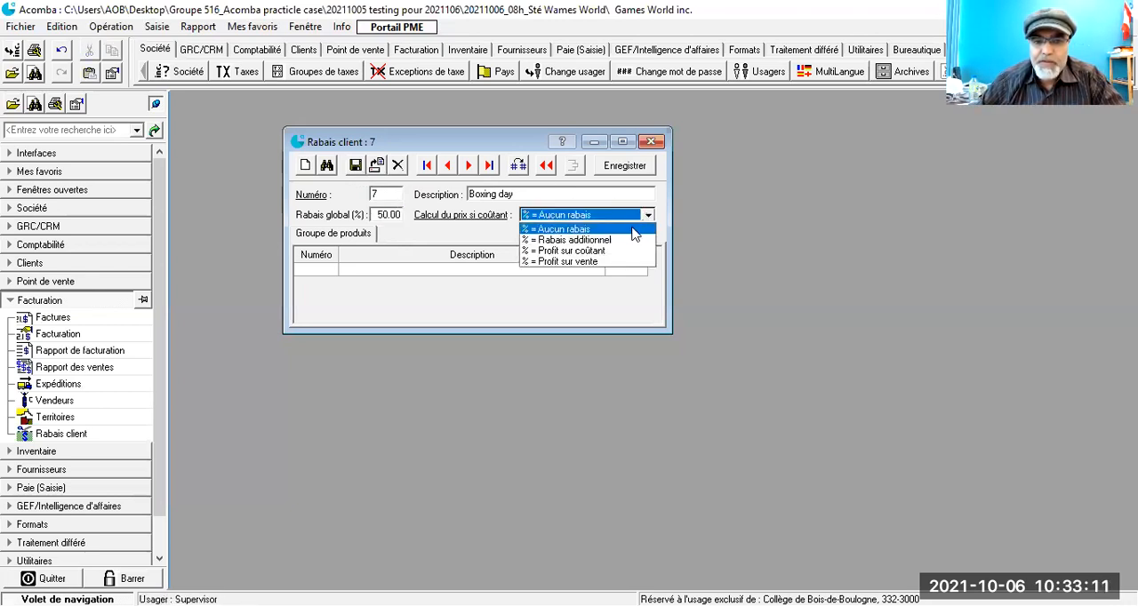
pyautogui.click(591, 240)
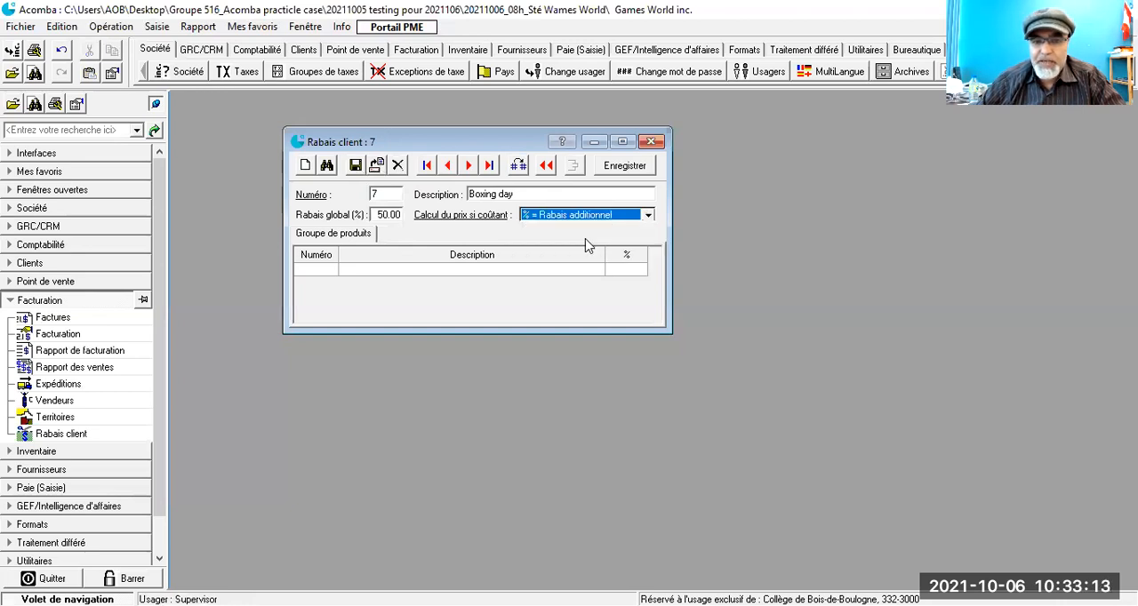
pyautogui.click(355, 166)
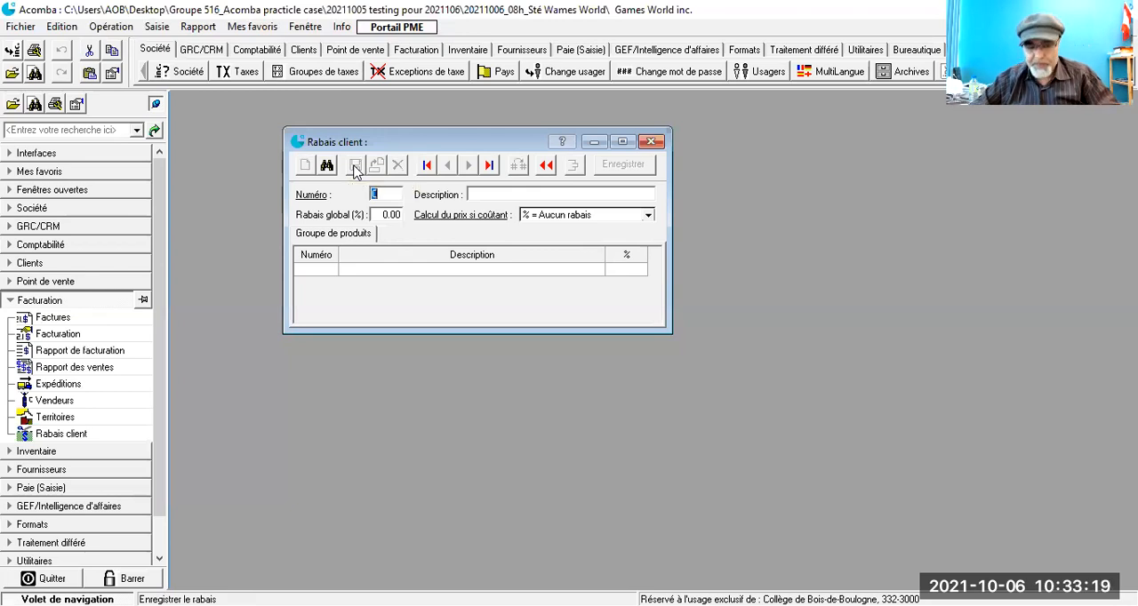
# Step: Add and save customer discount 8, described as Fin d'année, with a 50% global rate and the calculation "% = Rabais additionnel"
pyautogui.write('8')
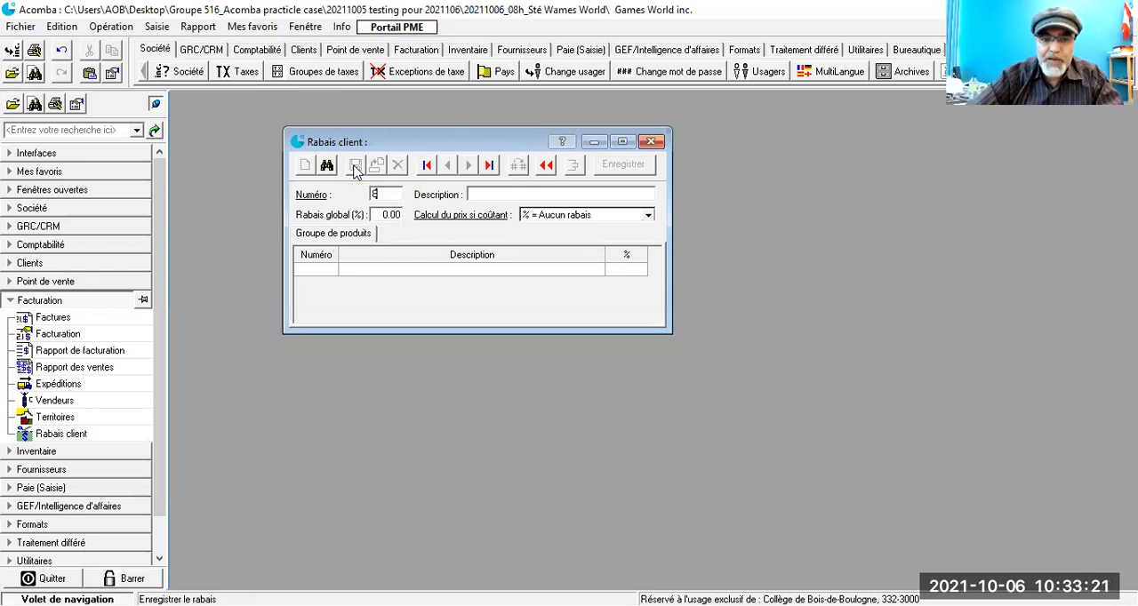
pyautogui.press('Tab')
pyautogui.write("Fin d'année")
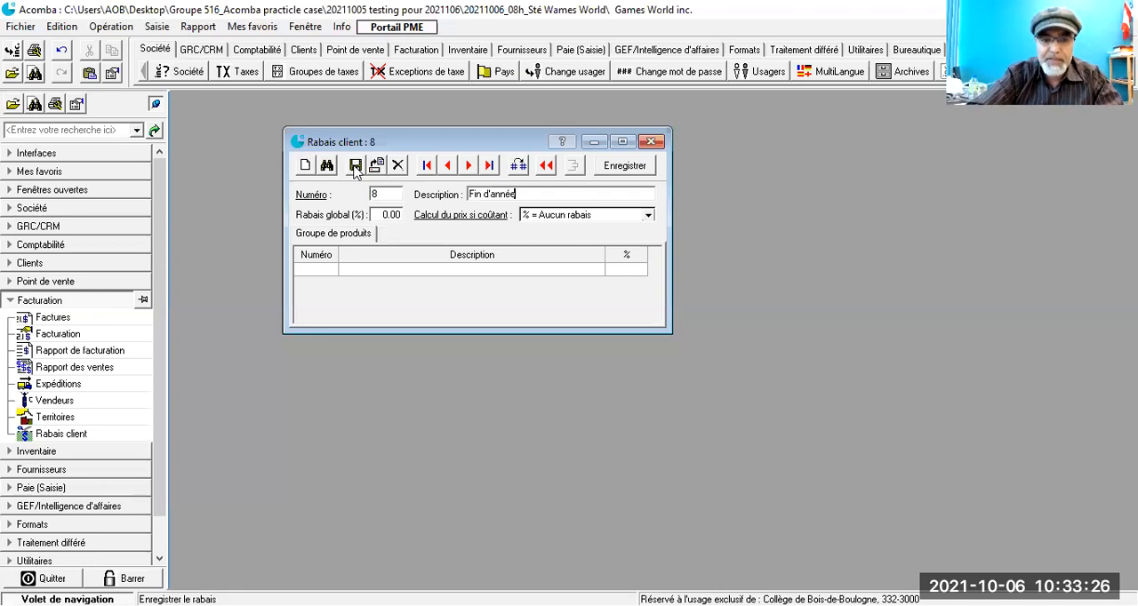
pyautogui.press('Tab')
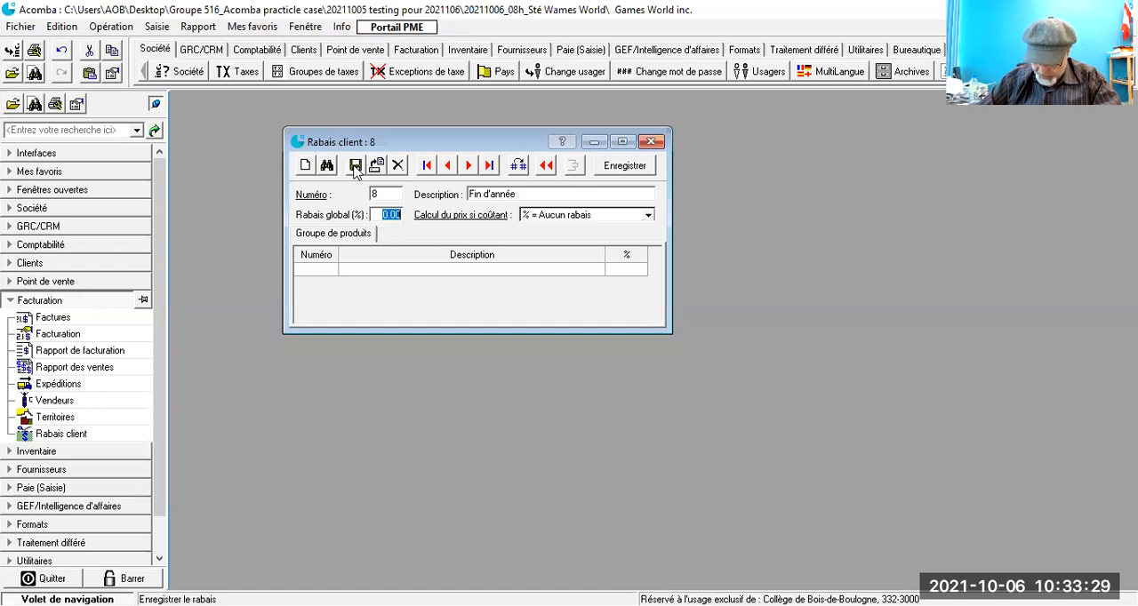
pyautogui.write('50')
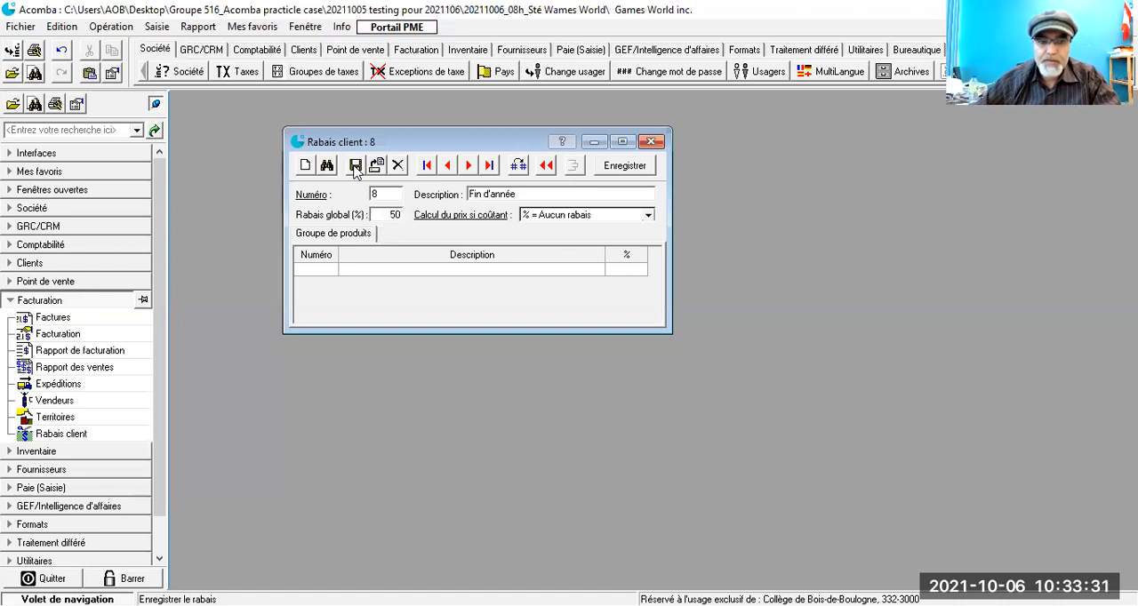
pyautogui.press('Tab')
pyautogui.click(645, 220)
pyautogui.click(600, 240)
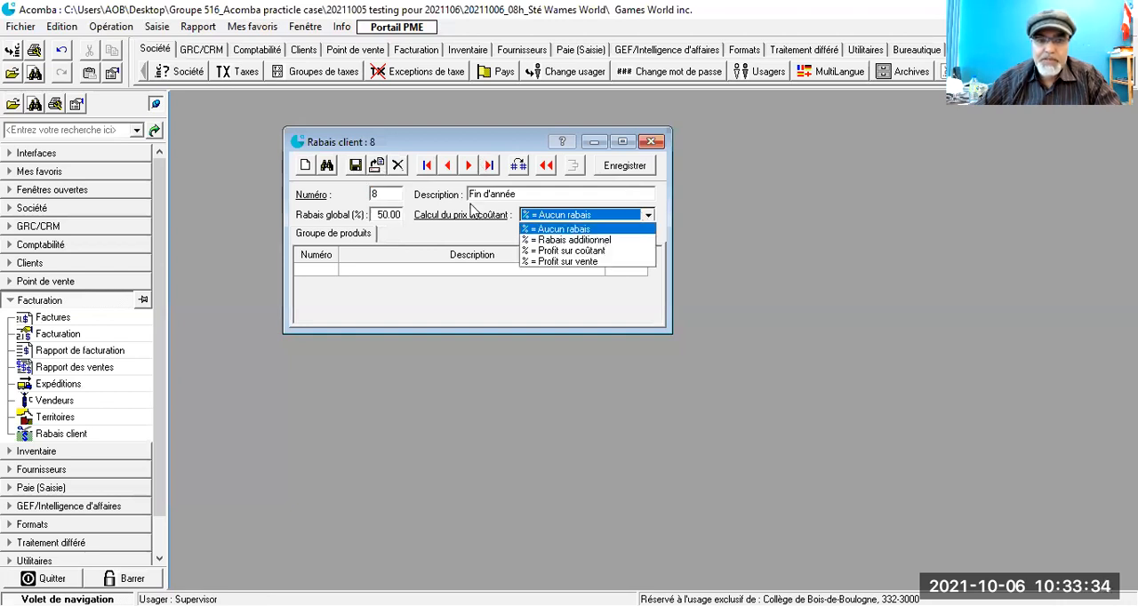
pyautogui.click(354, 166)
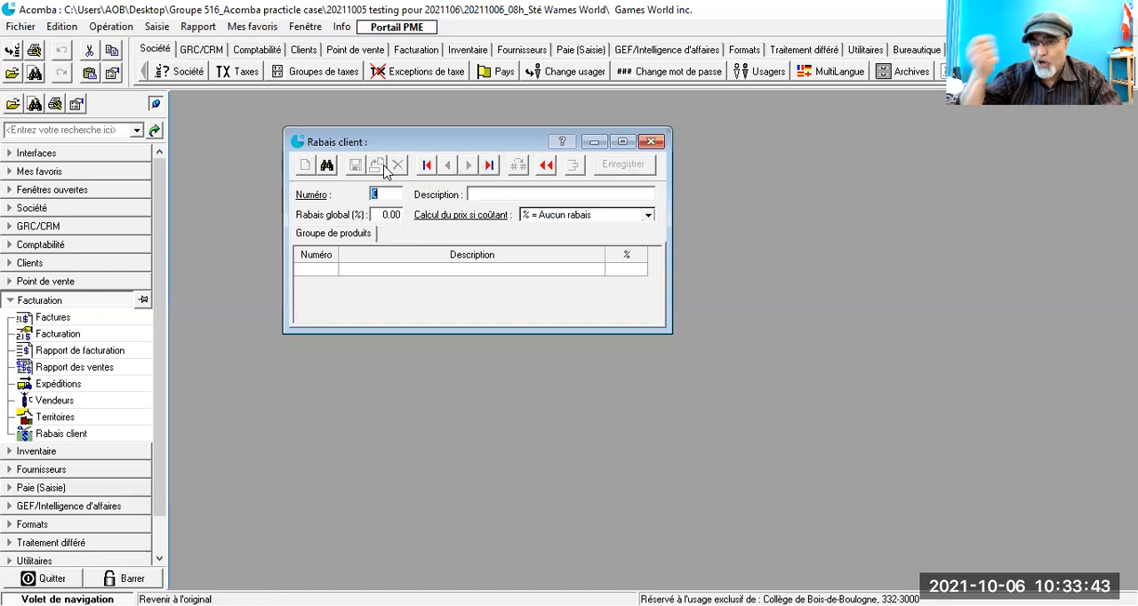
# Step: Add and save customer discount 9, described as Code de promotion, with a 10% global rate and the calculation "% = Rabais additionnel"
pyautogui.write('9')
pyautogui.press('Tab')
pyautogui.write('Code de prom')
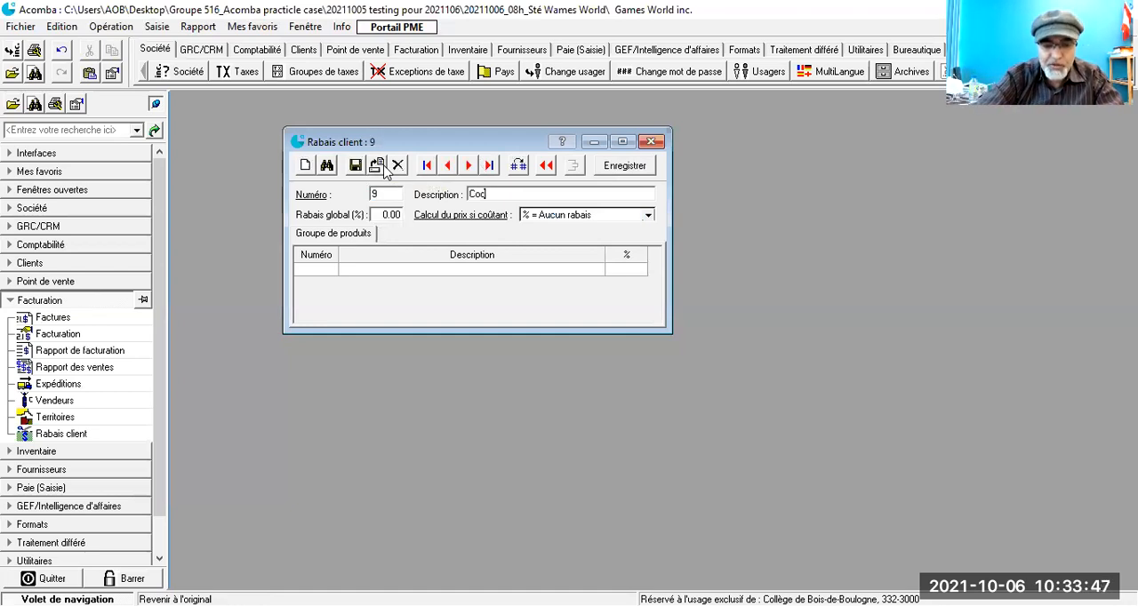
pyautogui.write('otion')
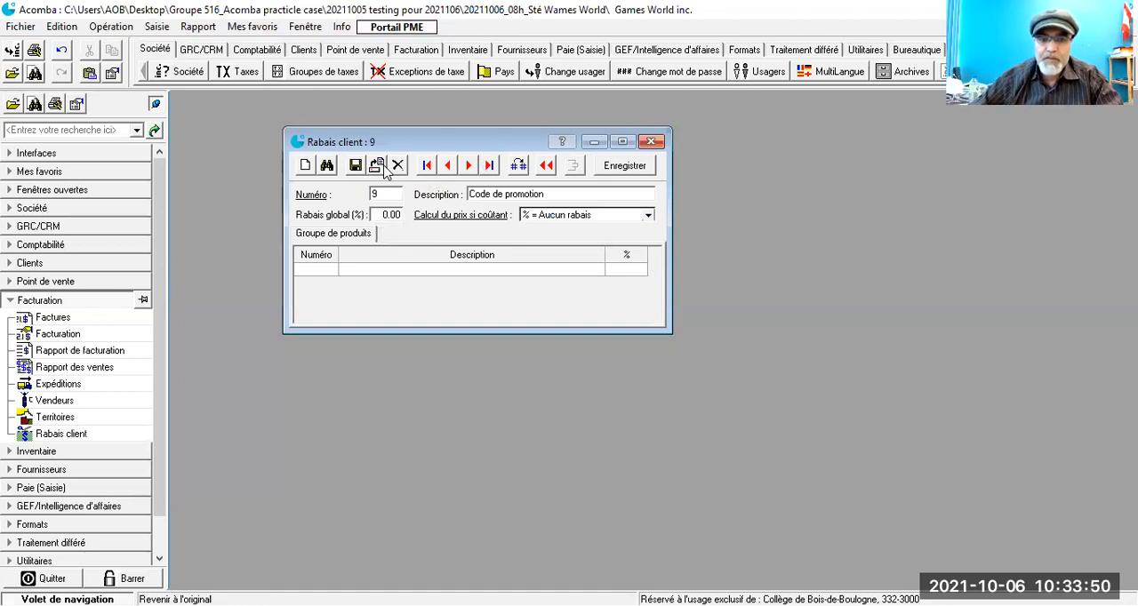
pyautogui.press('Tab')
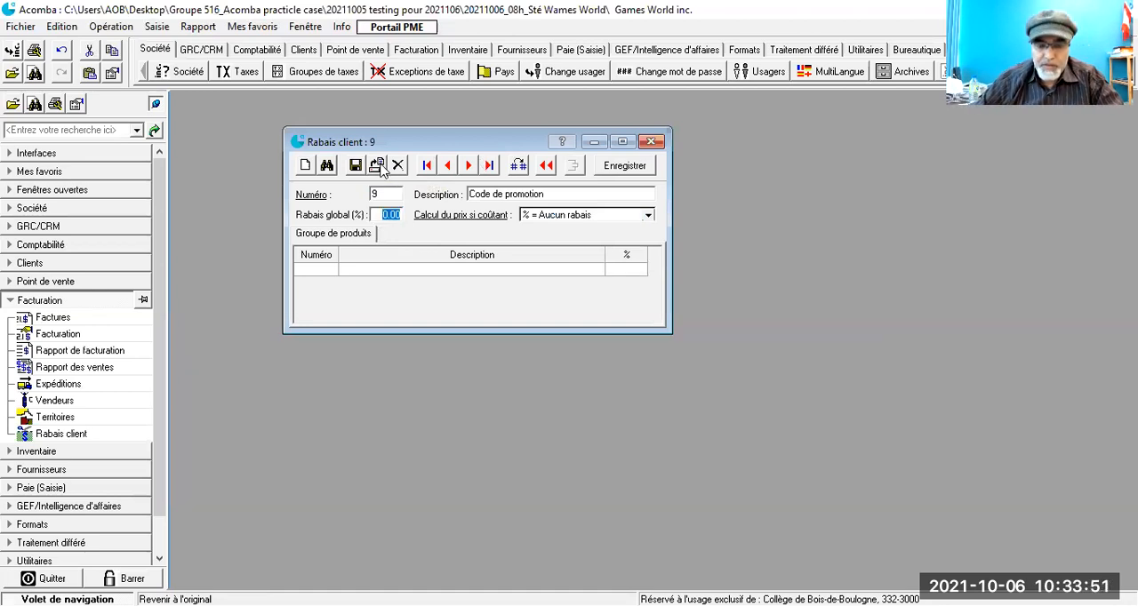
pyautogui.write('10')
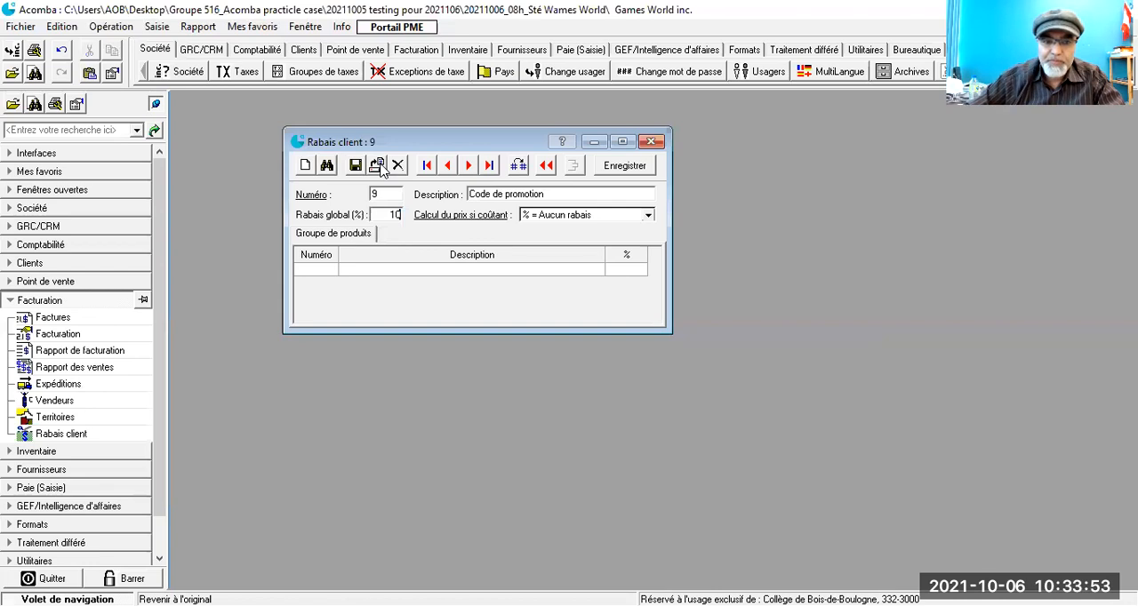
pyautogui.press('Tab')
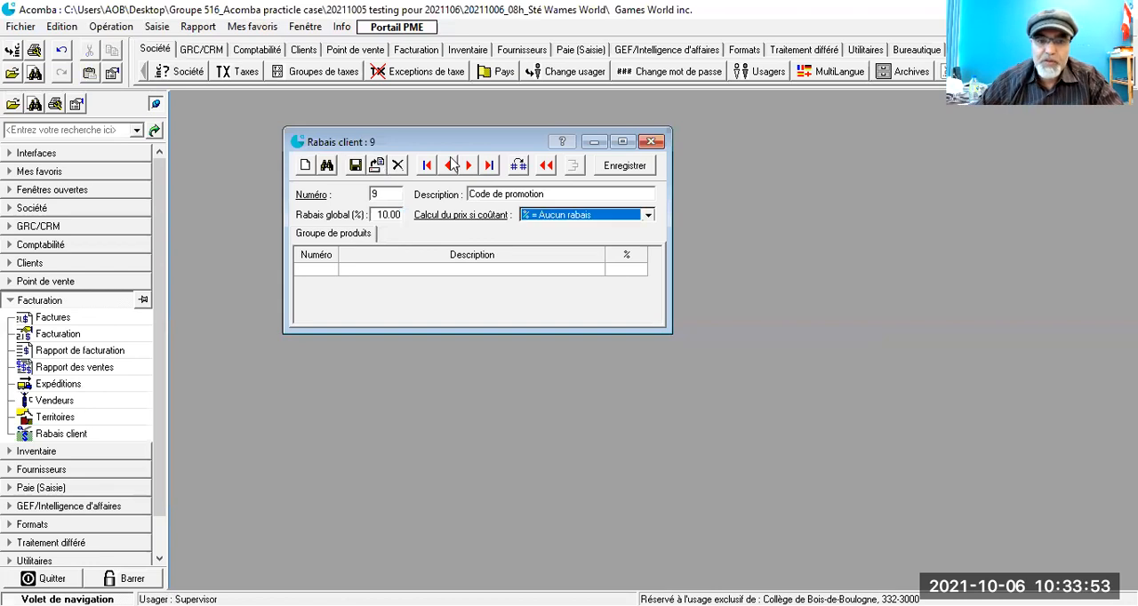
pyautogui.click(650, 221)
pyautogui.click(602, 241)
pyautogui.click(355, 165)
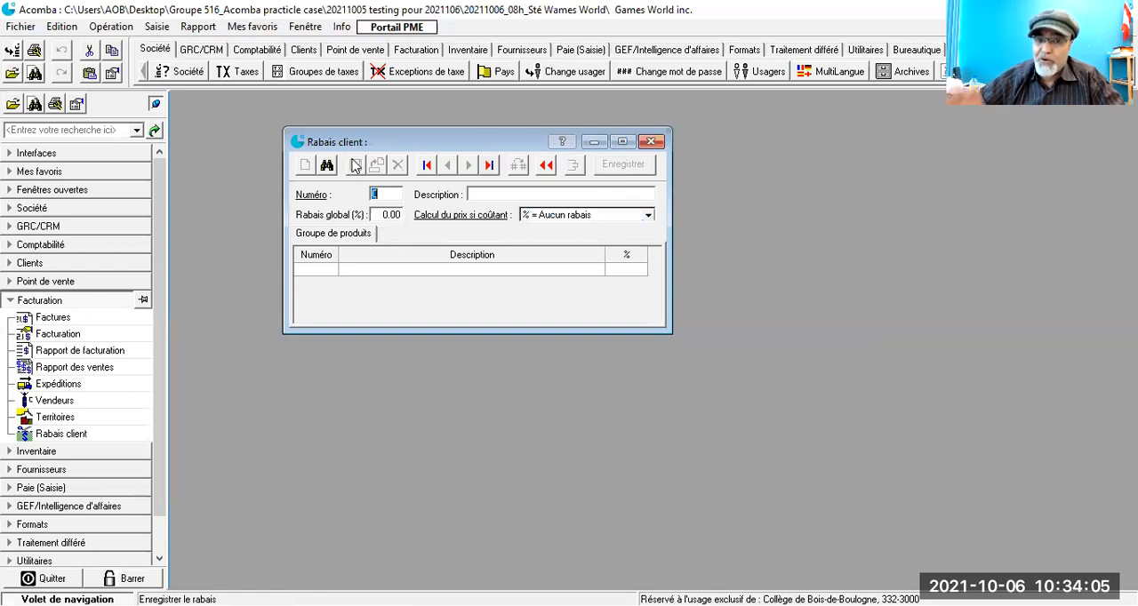
# Step: Start a new customer discount numbered 10 with the description Commande/achat en ligne
pyautogui.write('10')
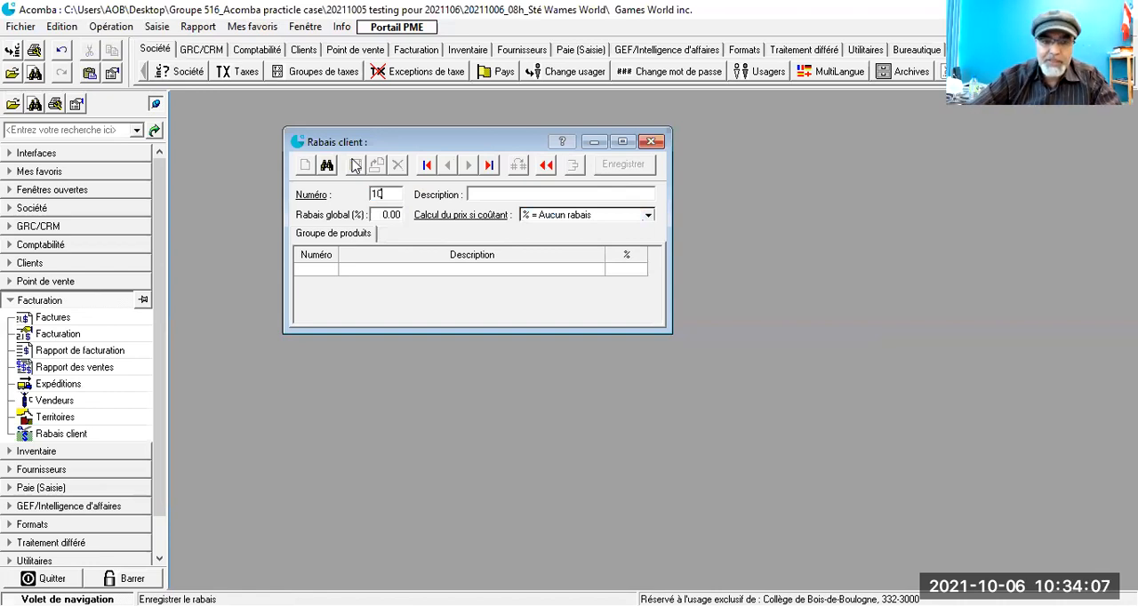
pyautogui.press('Tab')
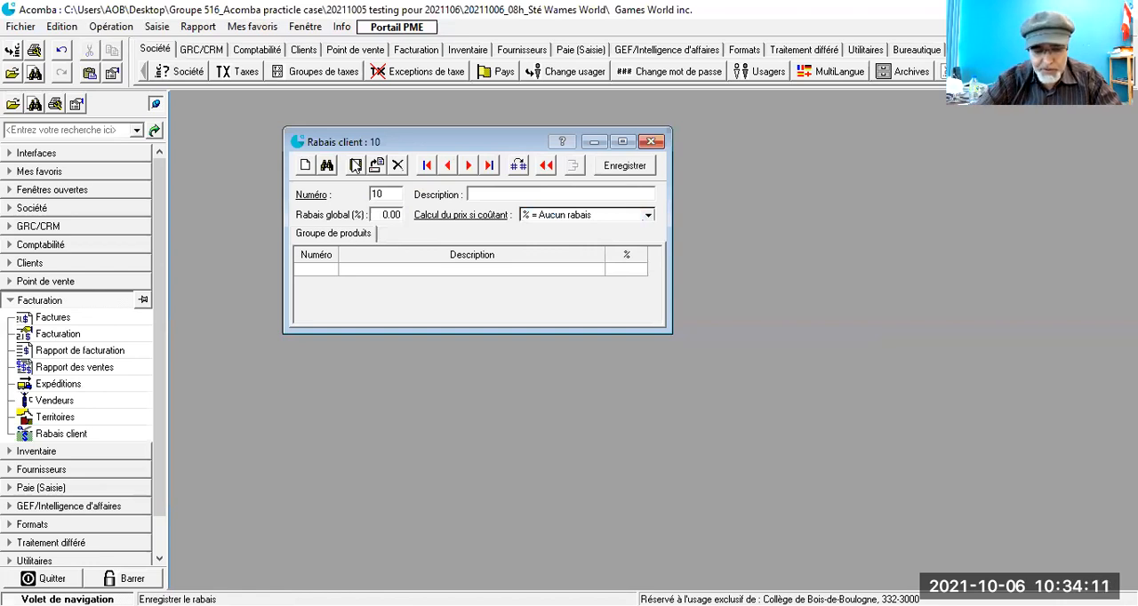
pyautogui.write('Com')
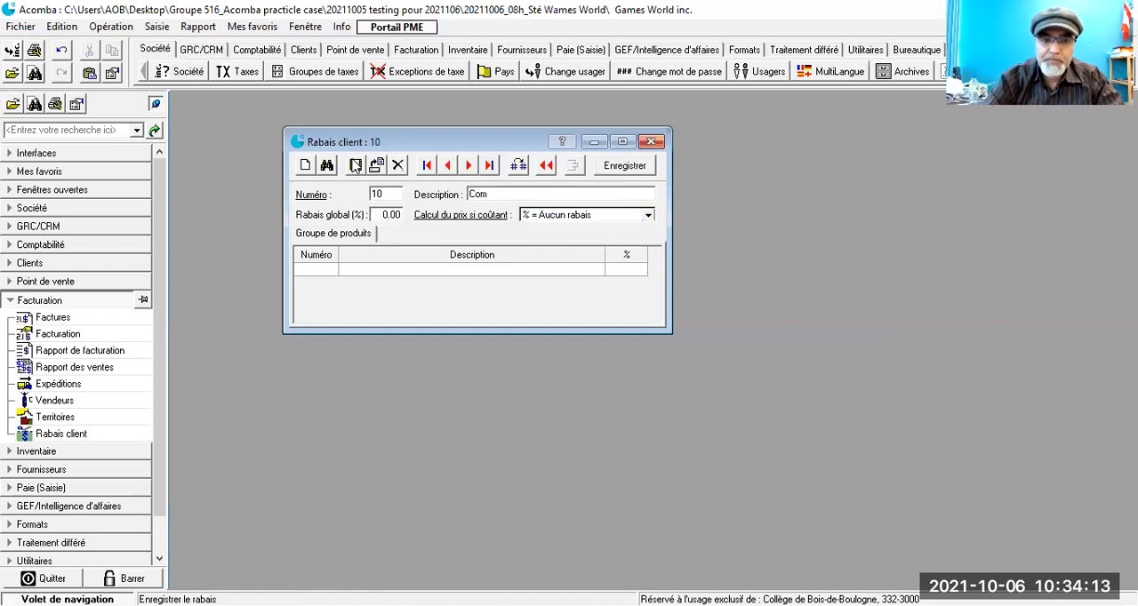
pyautogui.write('mende/ac')
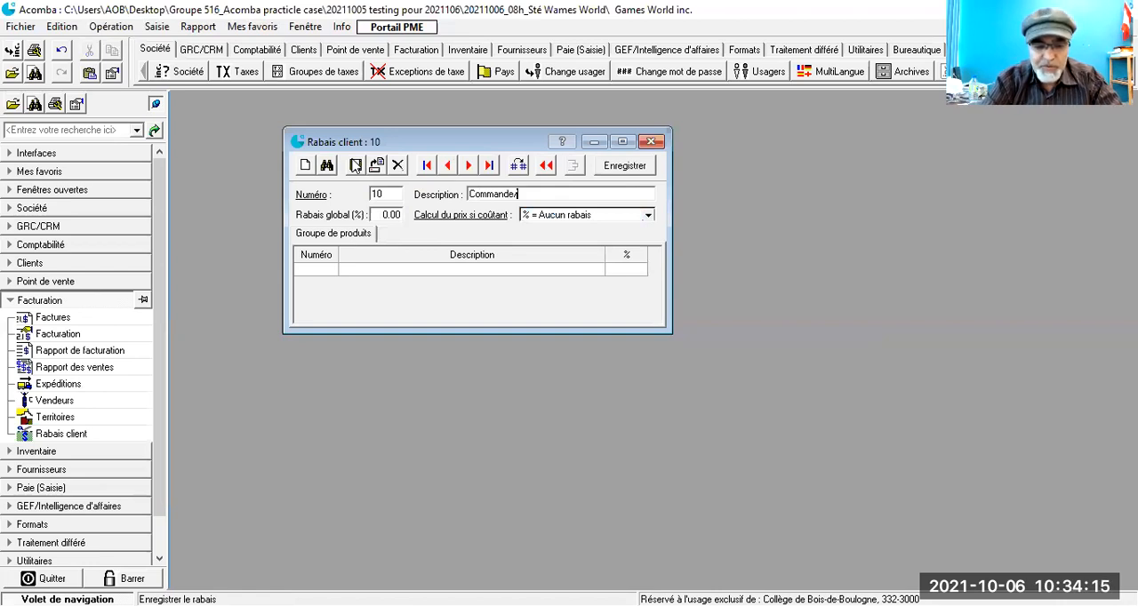
pyautogui.write('hat e')
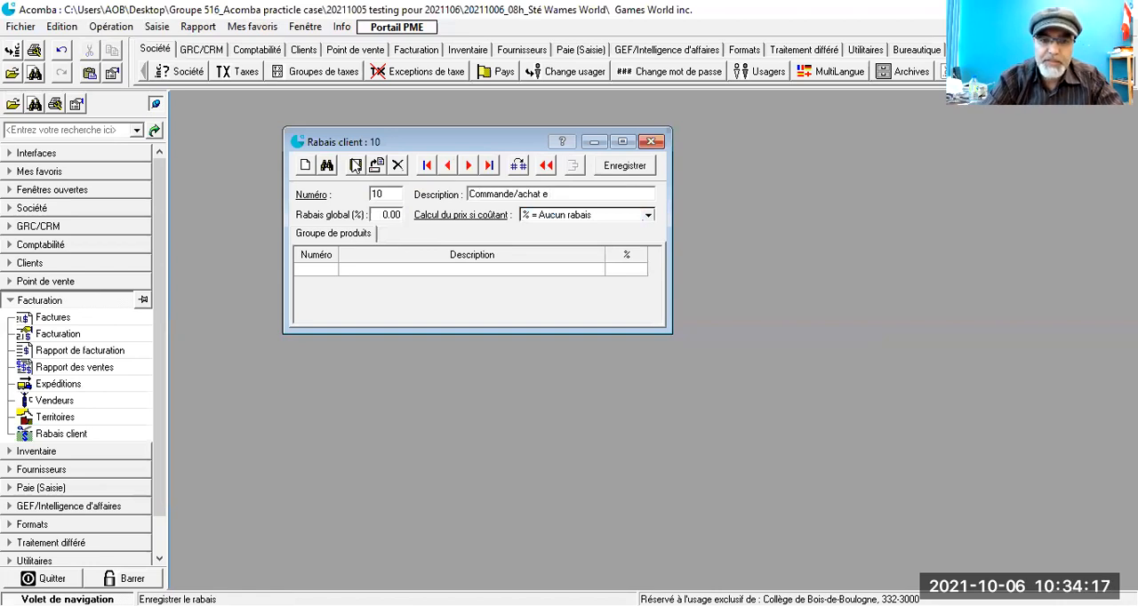
pyautogui.write('n ligne')
pyautogui.press('Tab')
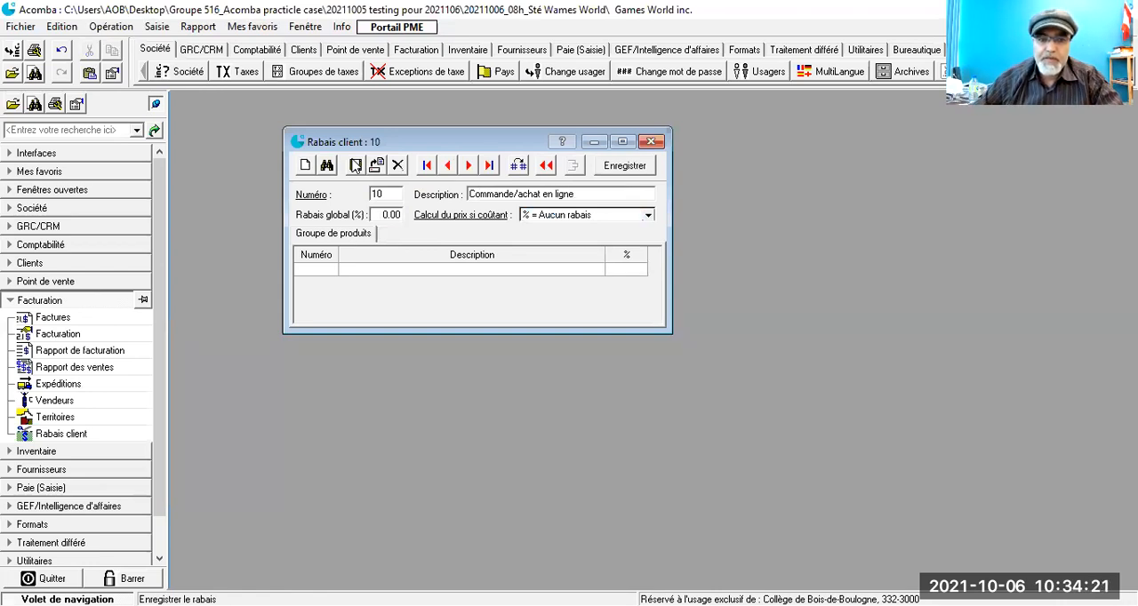
# Step: Give discount 10 a global rate of 10% with the calculation "% = Rabais additionnel", save it and close the discount form
pyautogui.write('10')
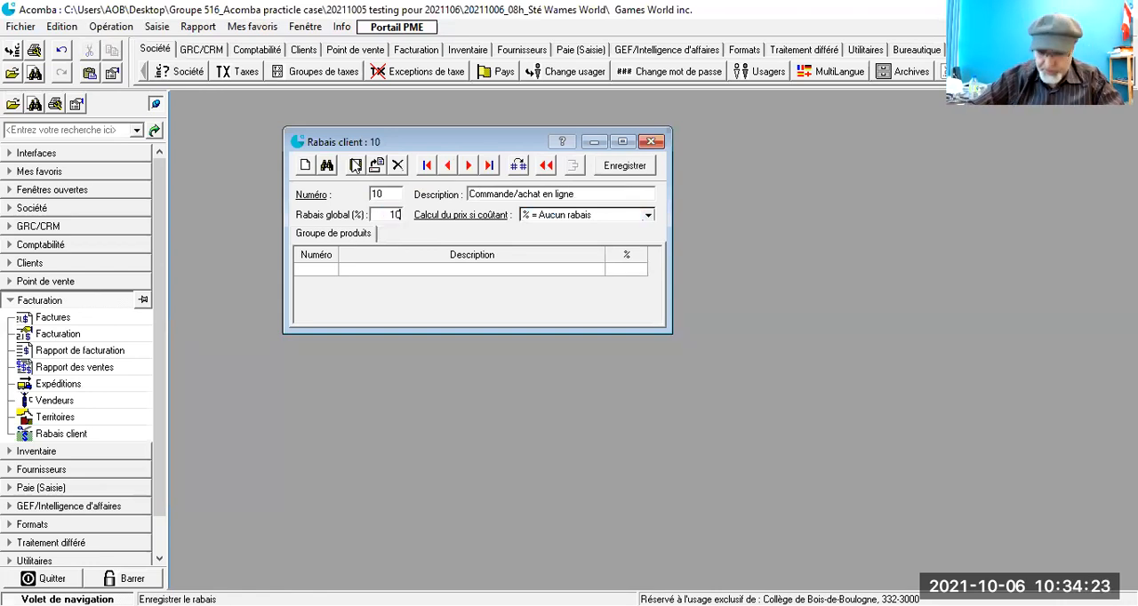
pyautogui.press('Tab')
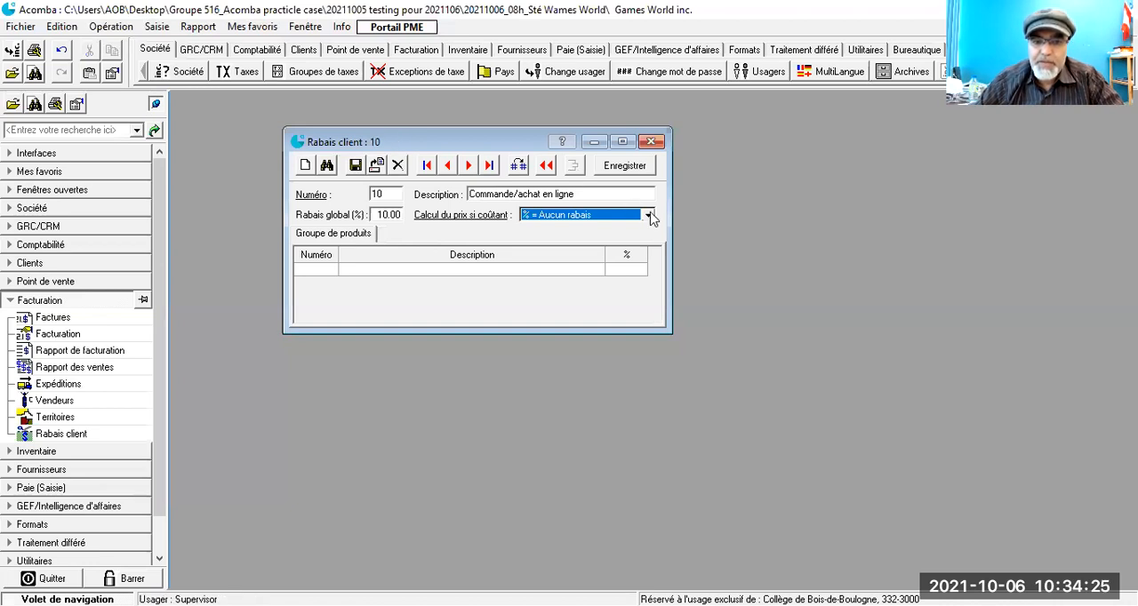
pyautogui.click(650, 215)
pyautogui.click(355, 168)
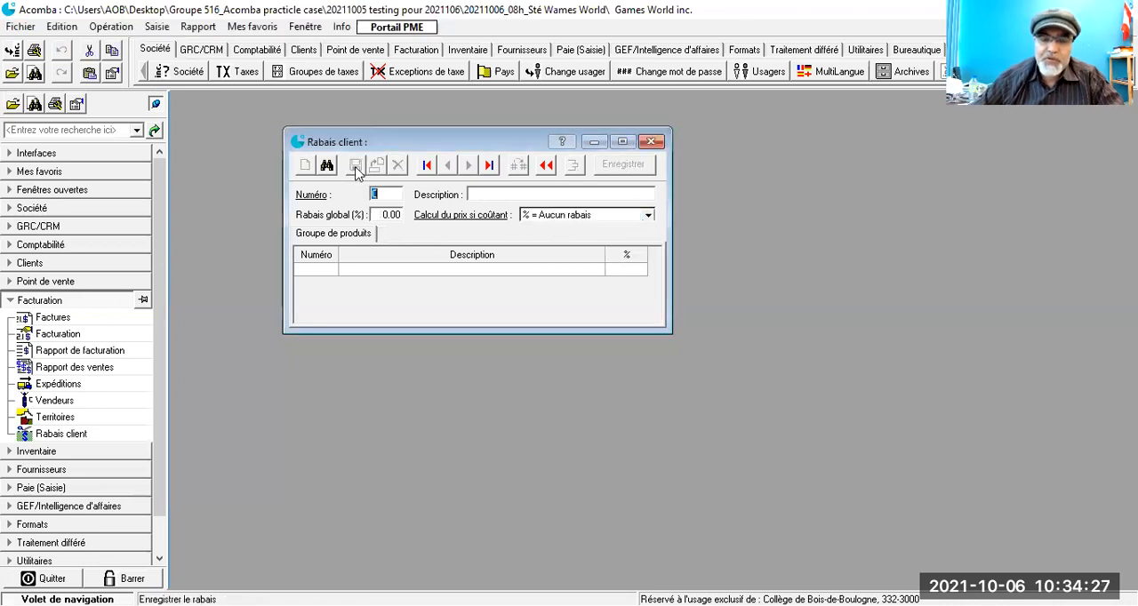
pyautogui.click(650, 141)
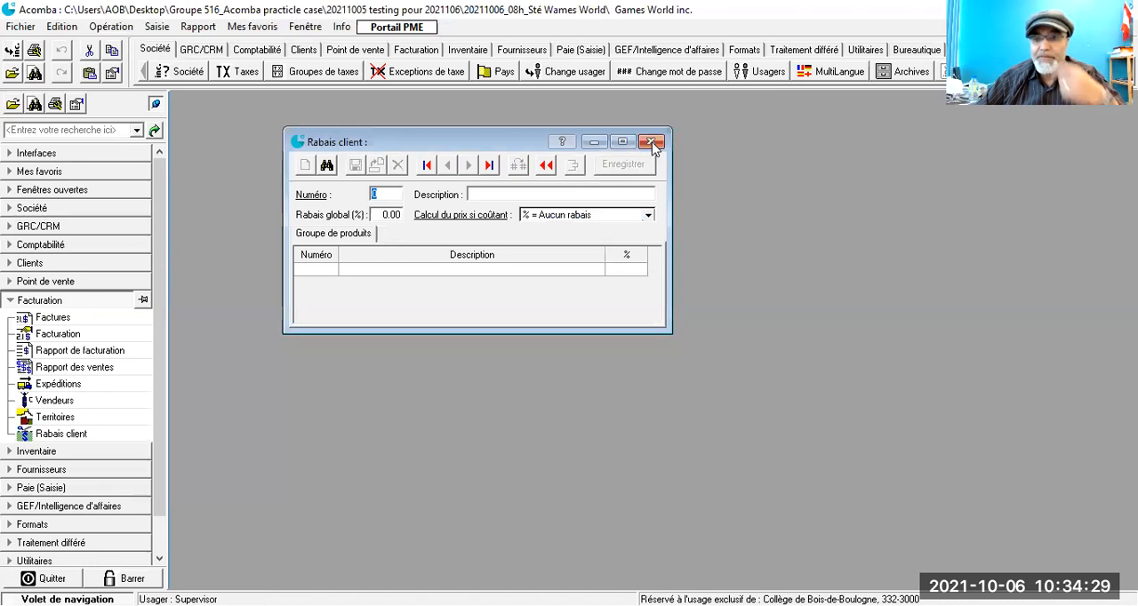
# Step: Reopen the customer discount list, maximize it, and check the rates and calculation method of the saved discounts record by record
pyautogui.click(45, 435)
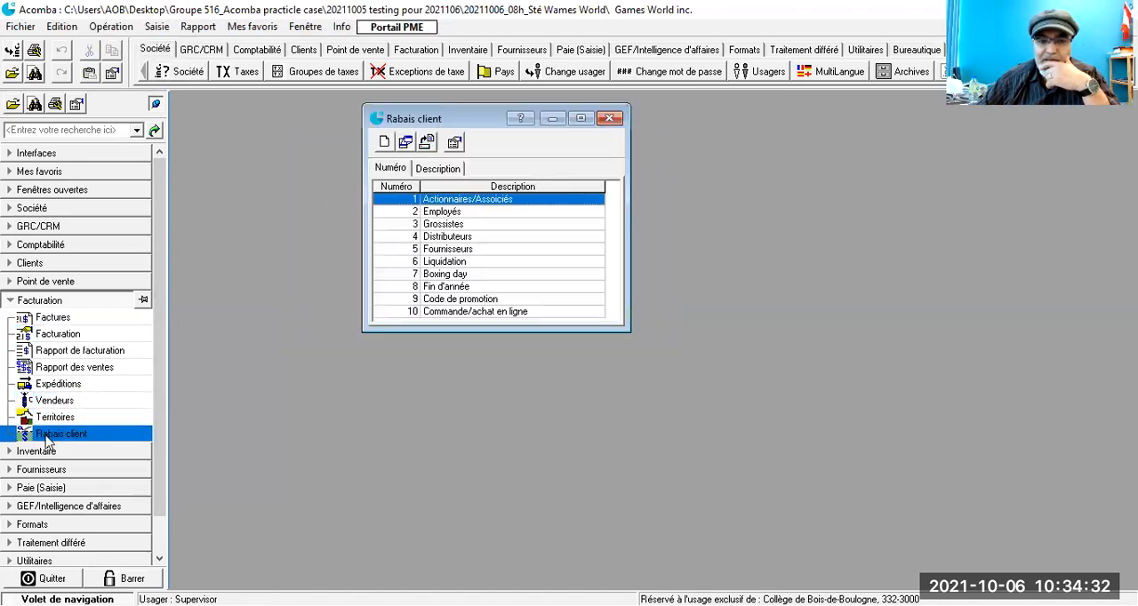
pyautogui.click(579, 119)
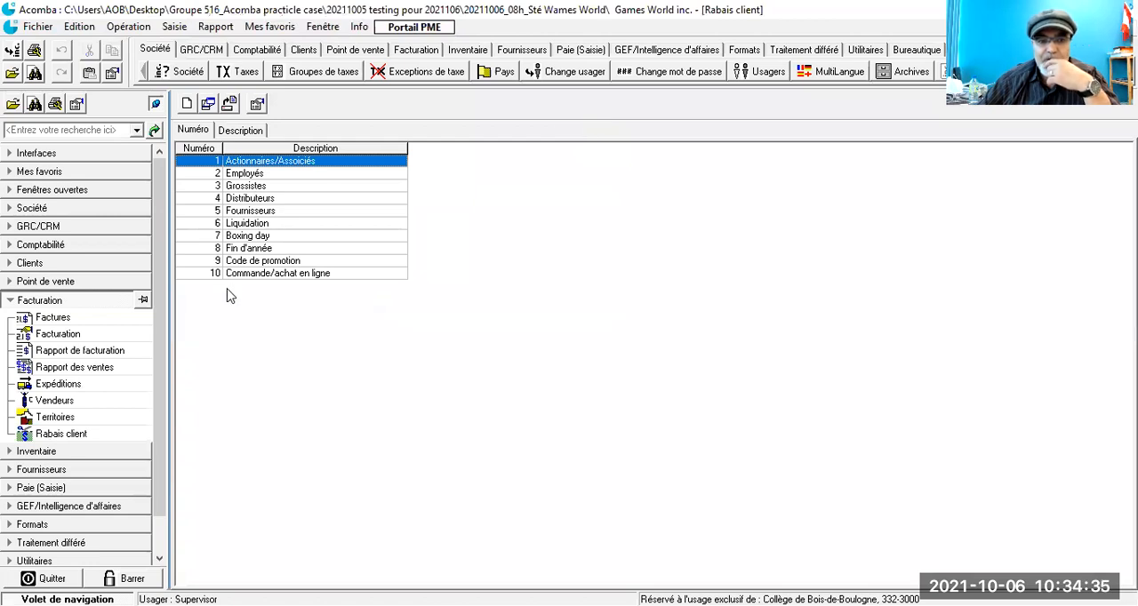
pyautogui.doubleClick(248, 275)
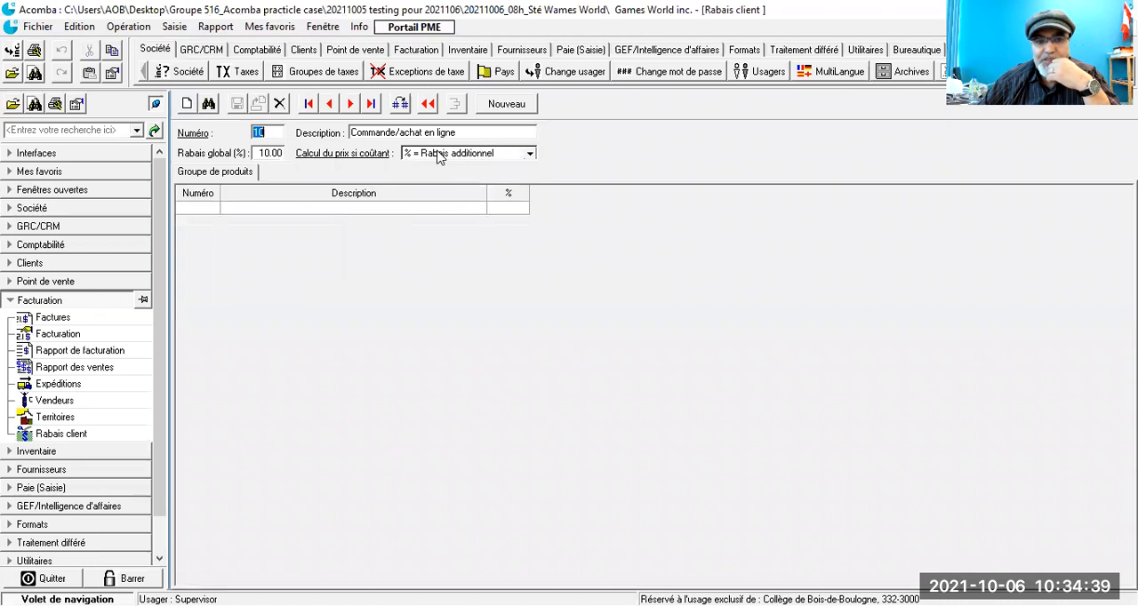
pyautogui.click(330, 104)
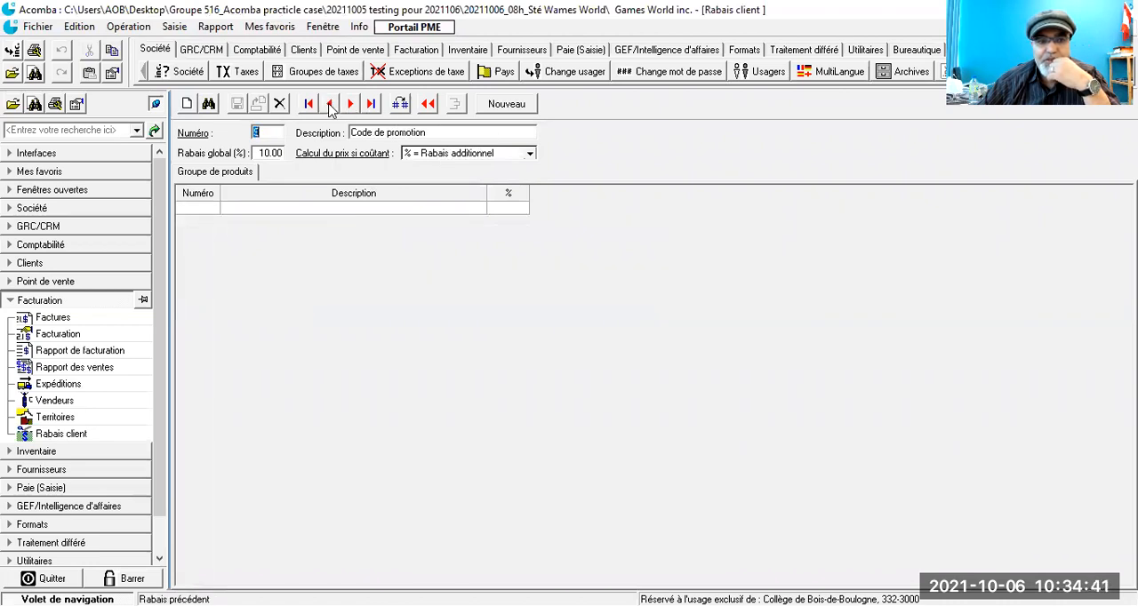
pyautogui.click(330, 104)
pyautogui.click(311, 104)
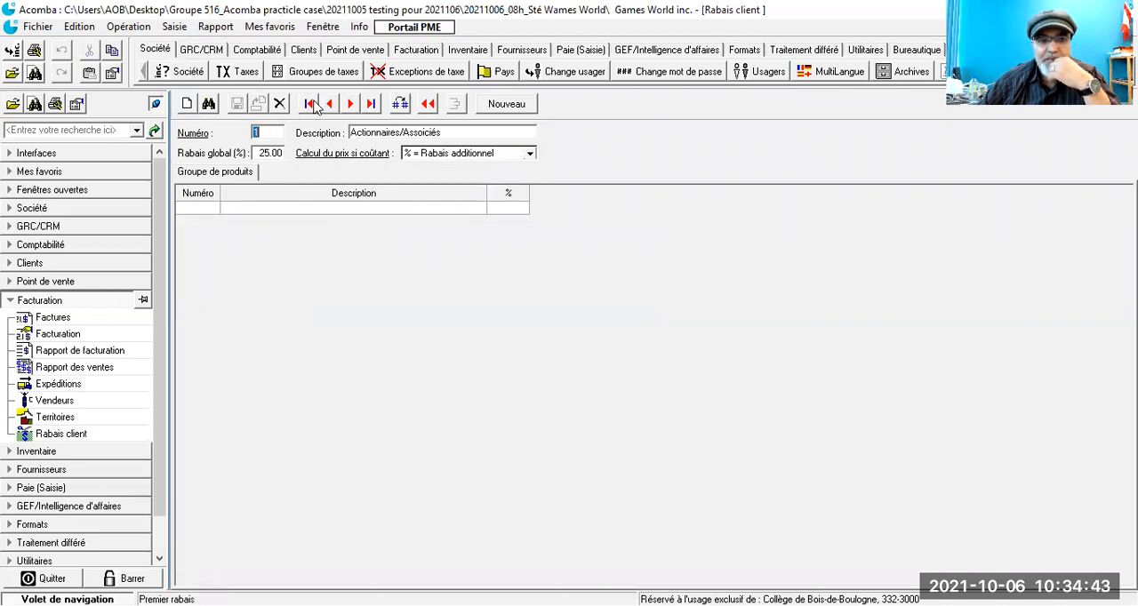
pyautogui.click(351, 104)
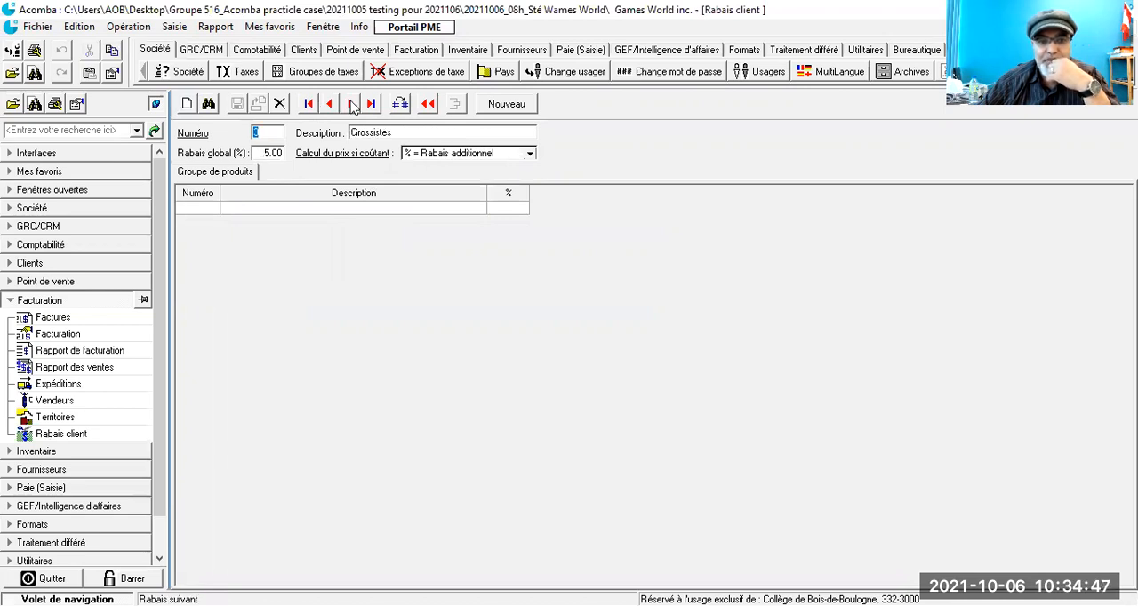
pyautogui.click(351, 104)
pyautogui.click(352, 104)
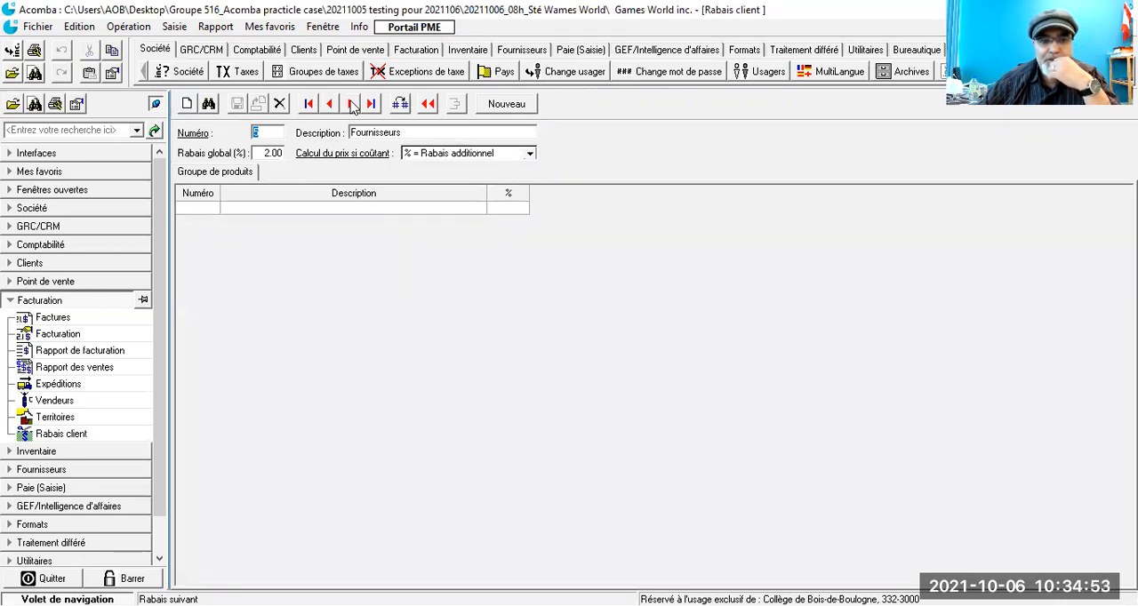
pyautogui.click(353, 104)
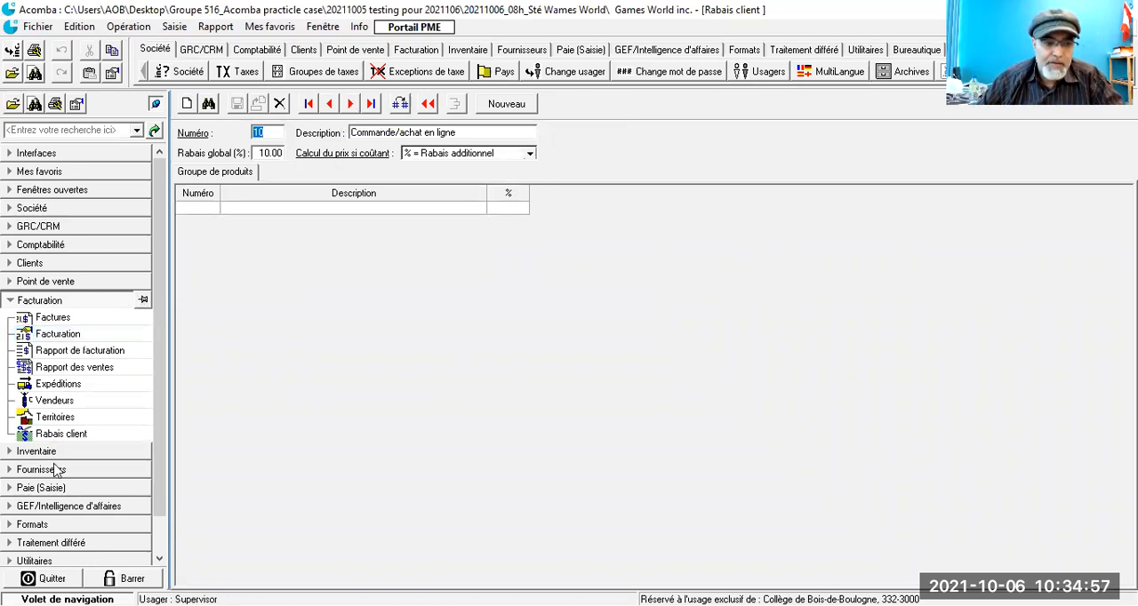
pyautogui.click(35, 355)
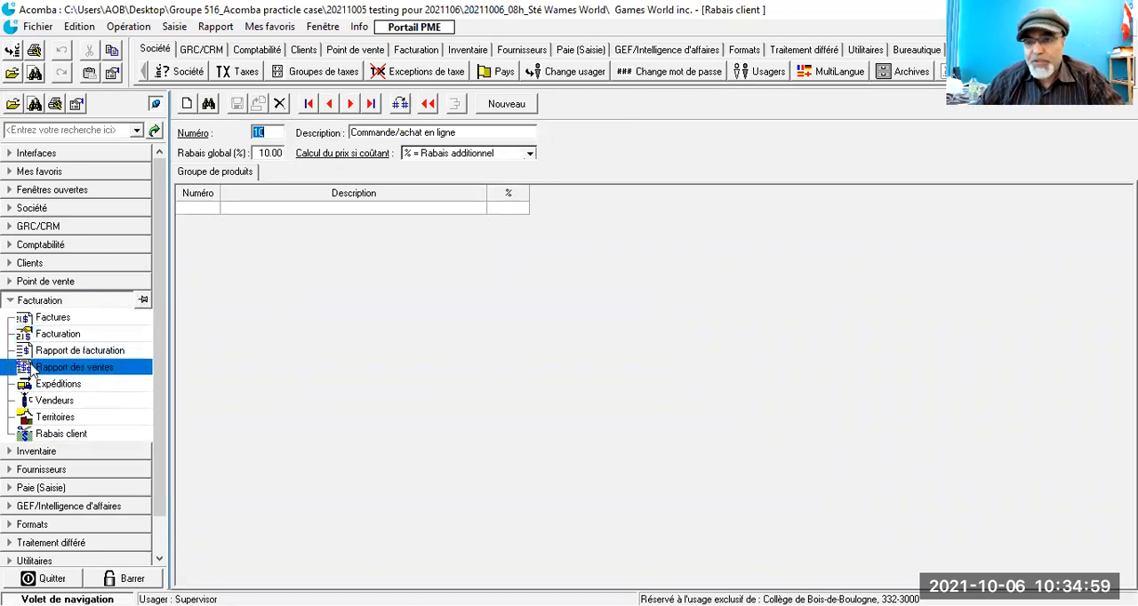